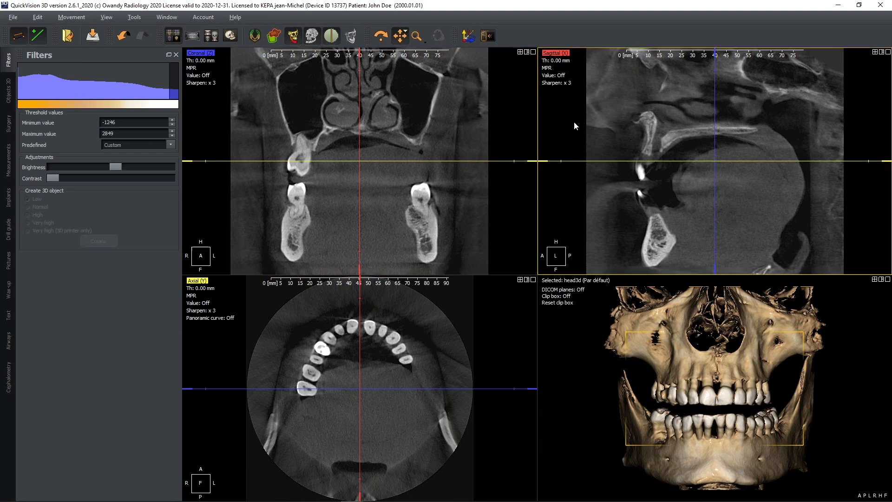
# Move the axial and sagittal slice planes in the coronal view and shift the coronal plane toward the front teeth in the sagittal view
pyautogui.click(292, 299)
pyautogui.click(403, 218)
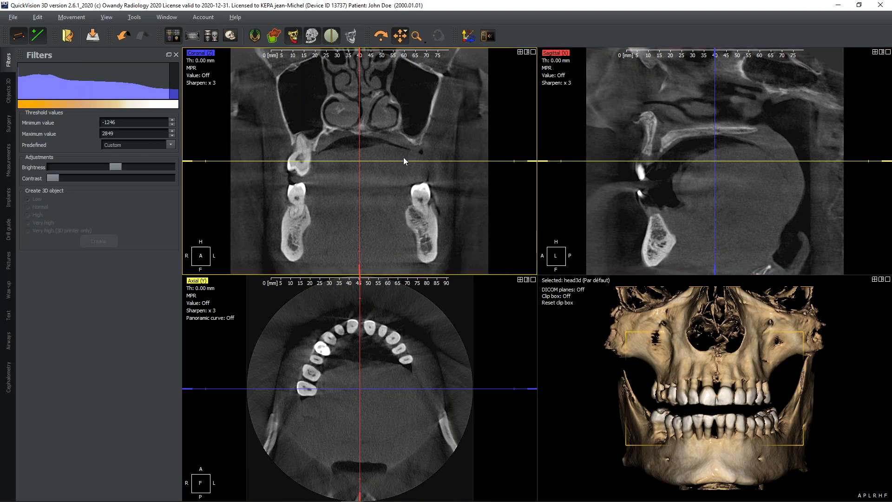
pyautogui.moveTo(403, 163)
pyautogui.mouseDown()
pyautogui.moveTo(405, 188)
pyautogui.moveTo(397, 194)
pyautogui.moveTo(394, 159)
pyautogui.mouseUp()
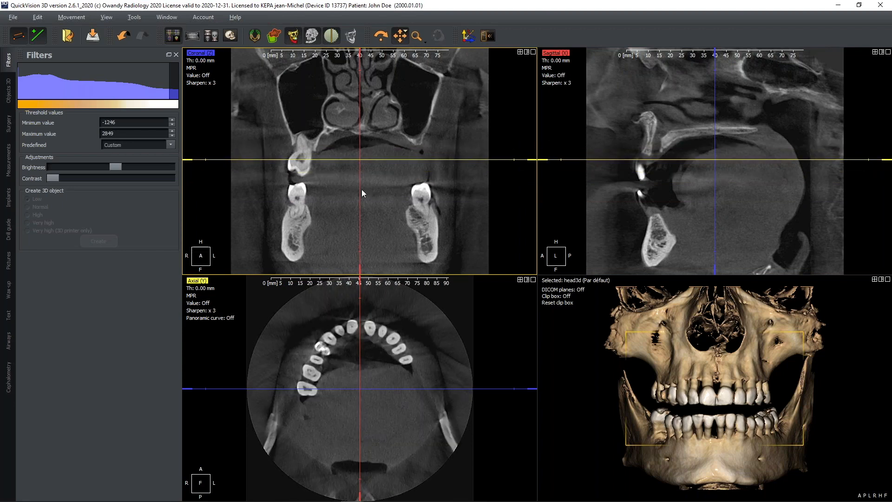
pyautogui.moveTo(360, 189)
pyautogui.mouseDown()
pyautogui.moveTo(333, 186)
pyautogui.moveTo(349, 185)
pyautogui.mouseUp()
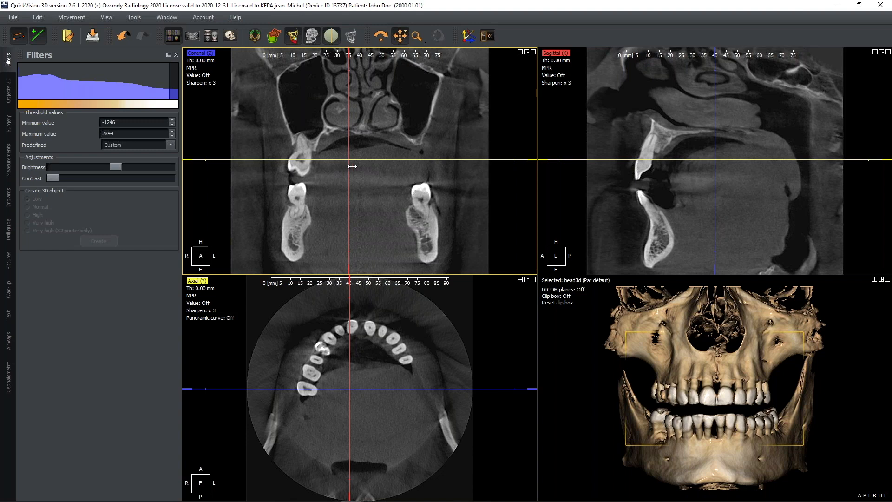
pyautogui.click(630, 135)
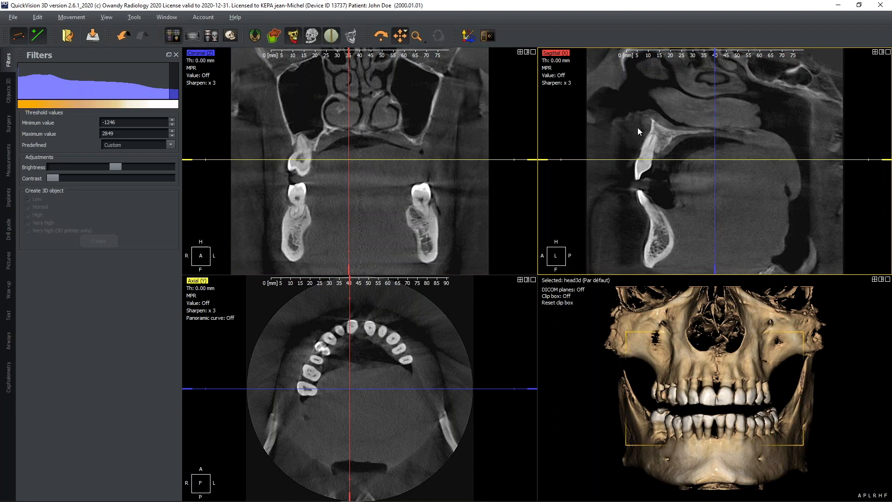
pyautogui.moveTo(714, 130); pyautogui.dragTo(696, 139)
# Reposition and rotate the slice planes in the axial view so the sagittal plane follows the patient's right-side upper teeth
pyautogui.click(503, 330)
pyautogui.moveTo(352, 293); pyautogui.dragTo(372, 296)
pyautogui.moveTo(362, 330); pyautogui.dragTo(297, 371)
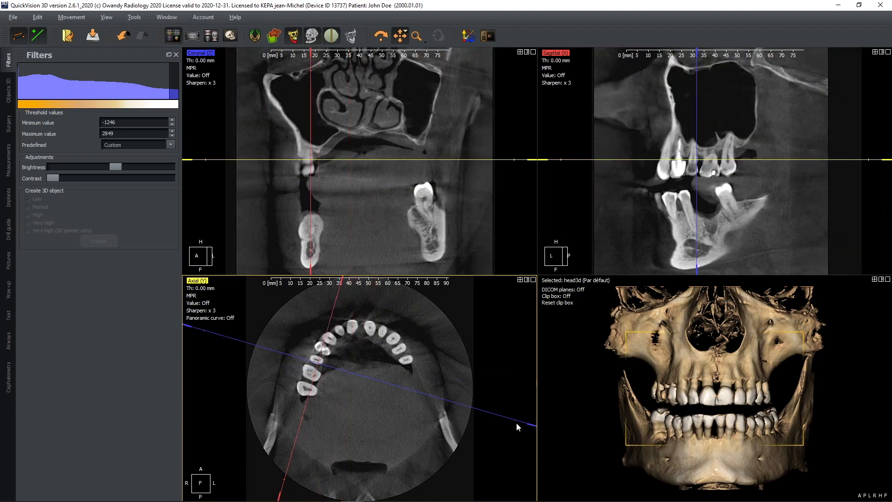
pyautogui.moveTo(521, 422)
pyautogui.mouseDown()
pyautogui.moveTo(511, 333)
pyautogui.moveTo(516, 430)
pyautogui.mouseUp()
# Enable the clip box in the 3D view and crop away the upper skull down to the lower jaw
pyautogui.click(746, 403)
pyautogui.moveTo(708, 382)
pyautogui.mouseDown()
pyautogui.moveTo(722, 385)
pyautogui.moveTo(704, 374)
pyautogui.moveTo(698, 381)
pyautogui.moveTo(711, 381)
pyautogui.mouseUp()
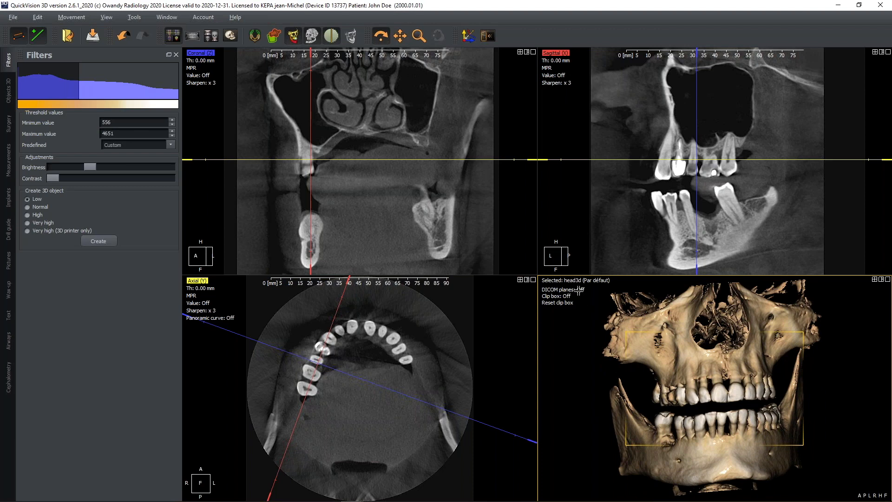
pyautogui.click(556, 295)
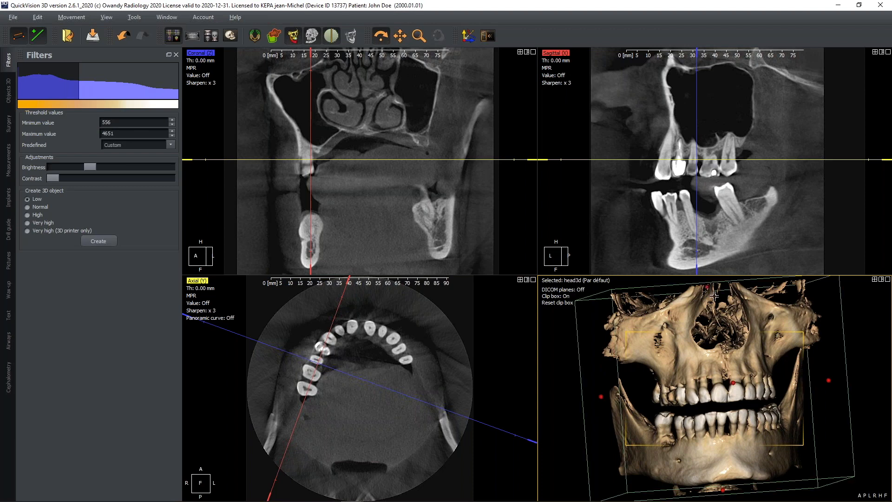
pyautogui.moveTo(707, 288); pyautogui.dragTo(706, 407)
pyautogui.moveTo(717, 435); pyautogui.dragTo(716, 366, button='middle')
pyautogui.moveTo(716, 366); pyautogui.dragTo(743, 365)
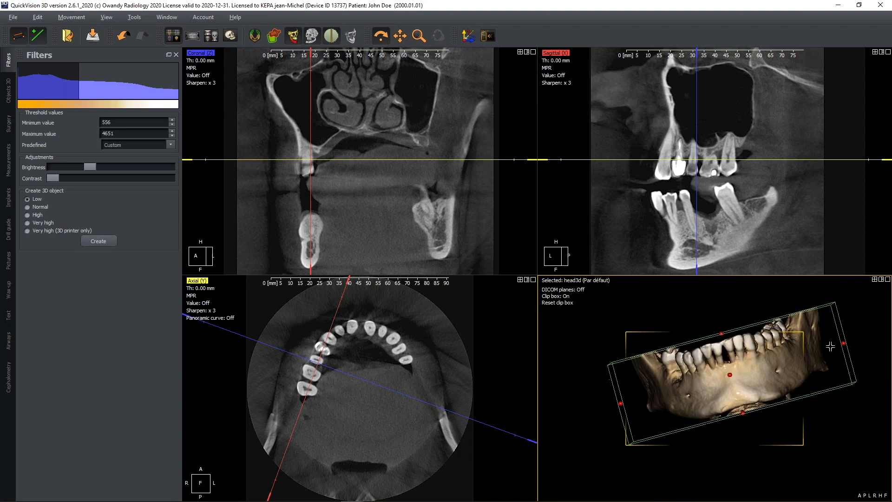
# Slightly narrow the clip box from the patient's left side and switch off its display around the lower jaw
pyautogui.moveTo(804, 348); pyautogui.dragTo(836, 340)
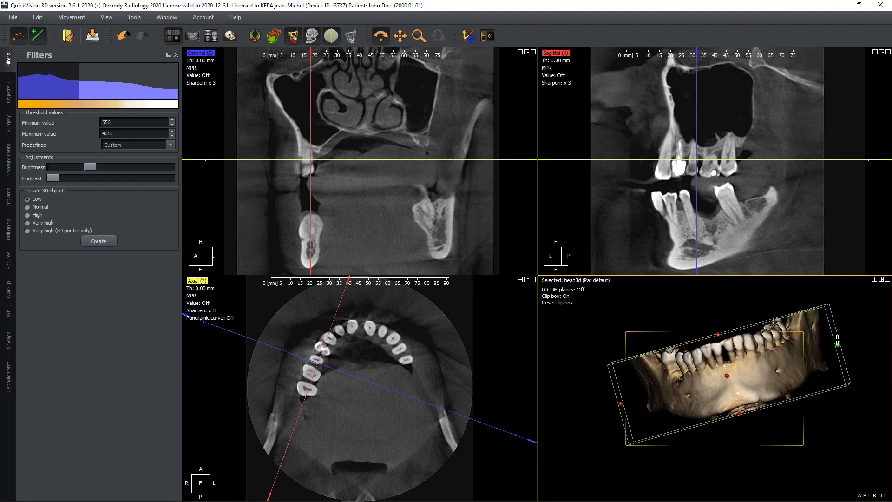
pyautogui.moveTo(767, 345); pyautogui.dragTo(764, 355)
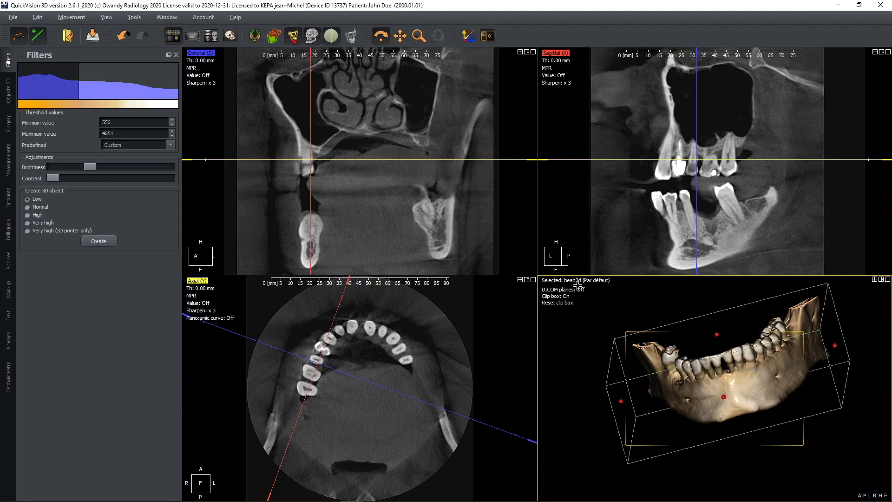
pyautogui.click(563, 296)
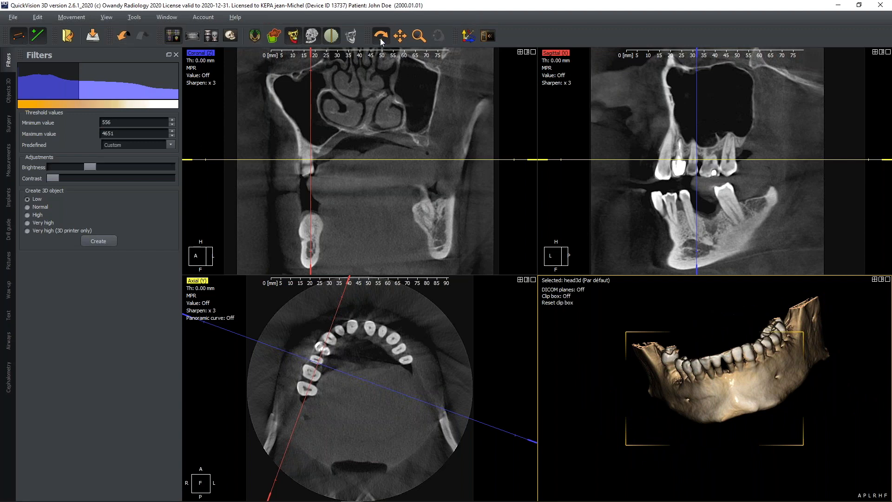
# Go through the panoramic and 3D comparison layouts and end in the full-size 3D layout
pyautogui.click(361, 113)
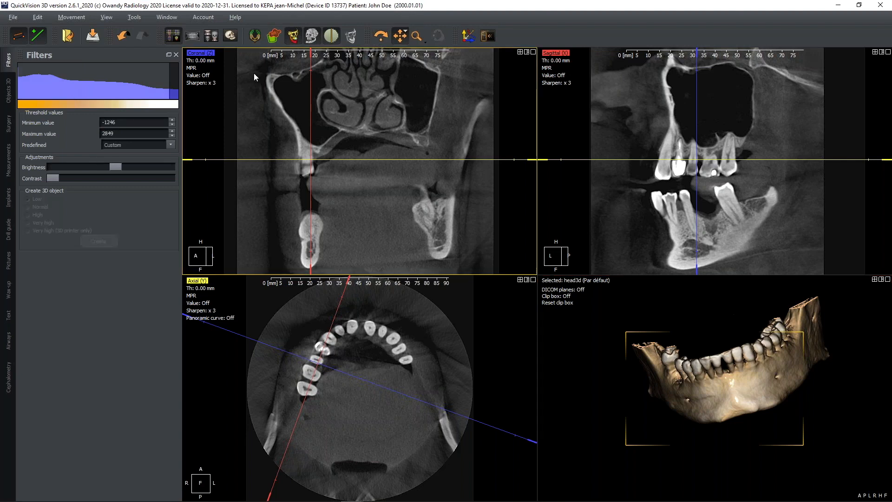
pyautogui.click(191, 36)
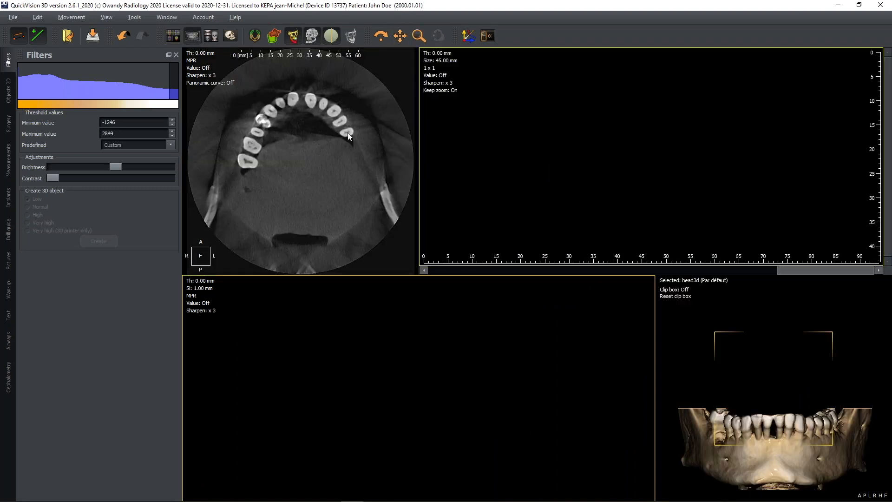
pyautogui.click(213, 35)
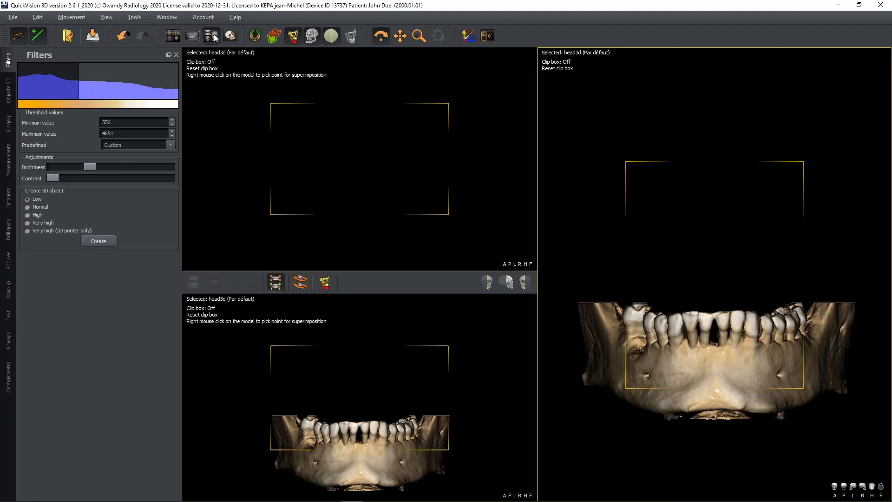
pyautogui.click(230, 36)
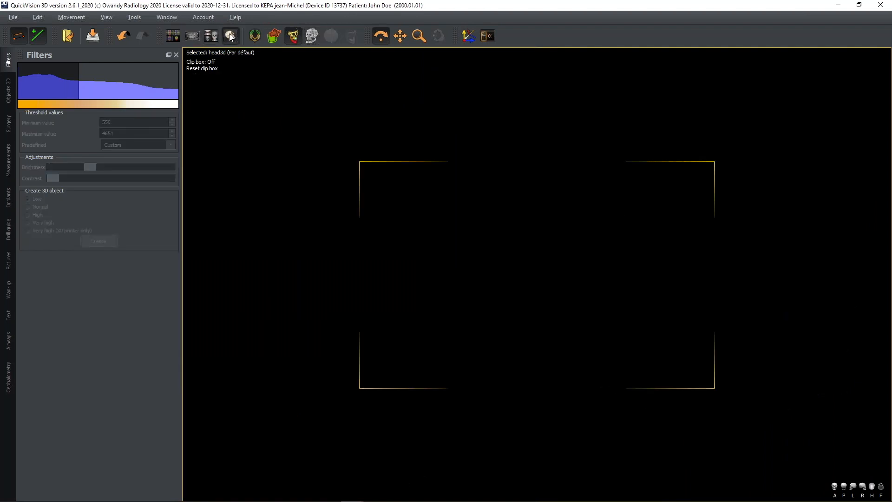
# Show the volume in the full-size 3D view and reset the clip box to restore the complete skull
pyautogui.click(312, 35)
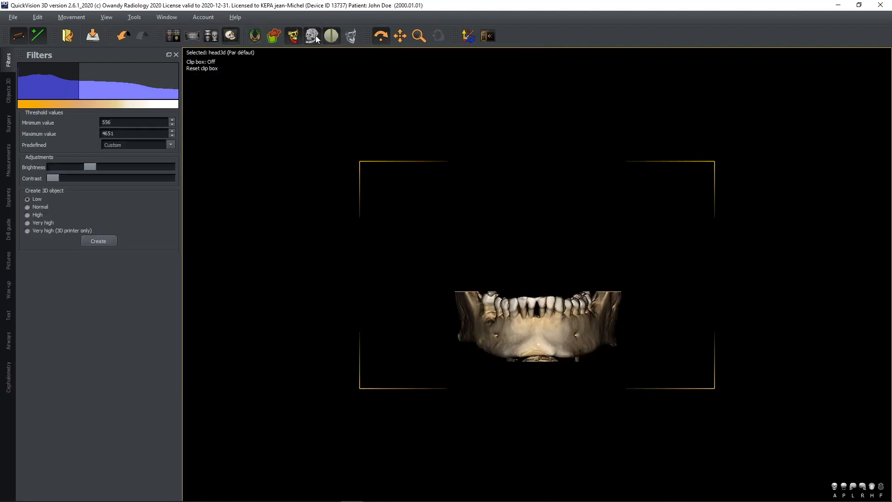
pyautogui.moveTo(534, 315); pyautogui.dragTo(539, 330)
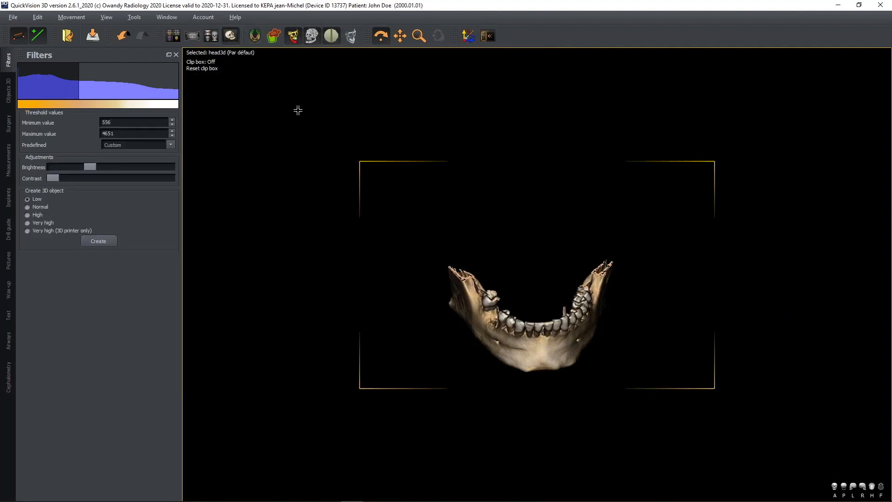
pyautogui.click(204, 69)
pyautogui.moveTo(505, 226); pyautogui.dragTo(502, 209)
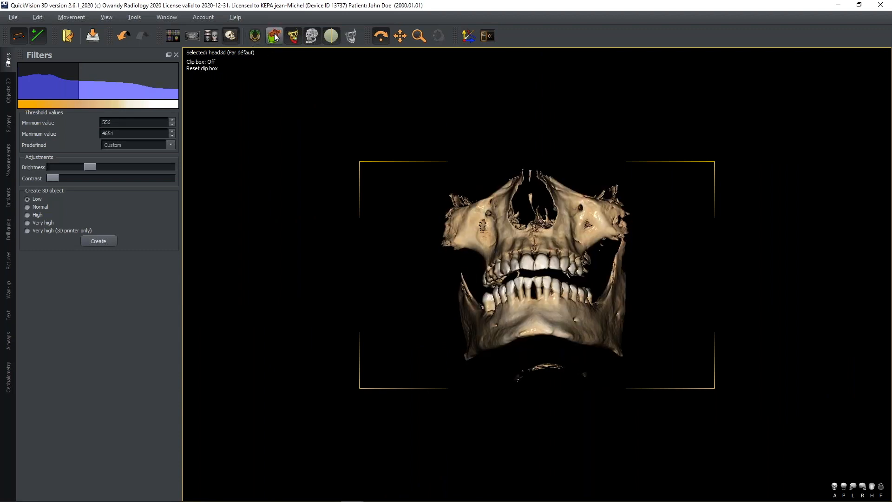
# Inspect the skull in 3D, hiding its volume rendering and showing it again
pyautogui.click(255, 36)
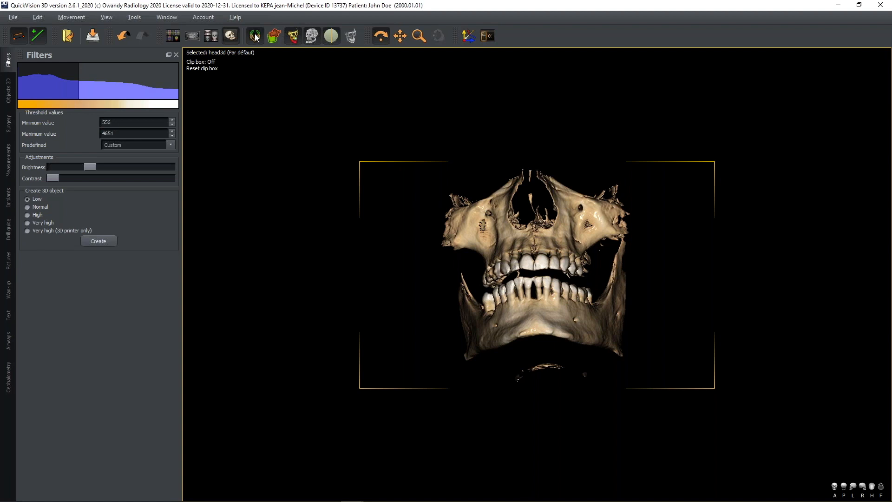
pyautogui.moveTo(484, 224); pyautogui.dragTo(492, 229)
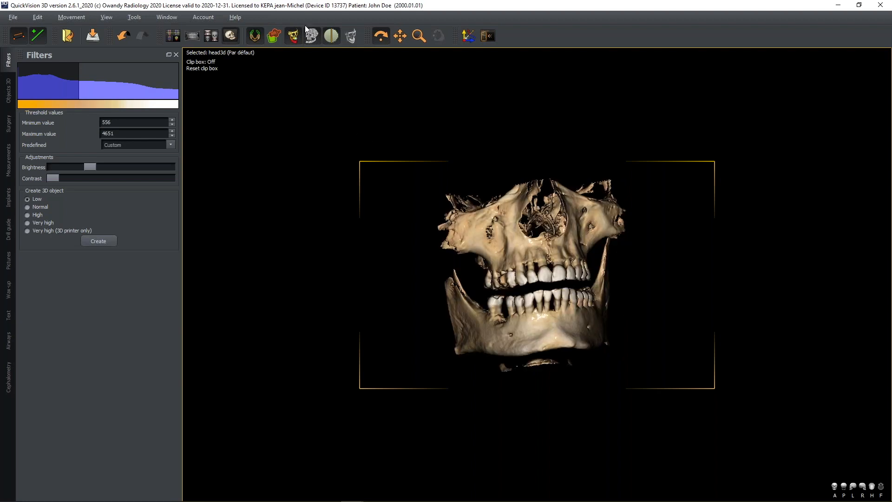
pyautogui.click(310, 36)
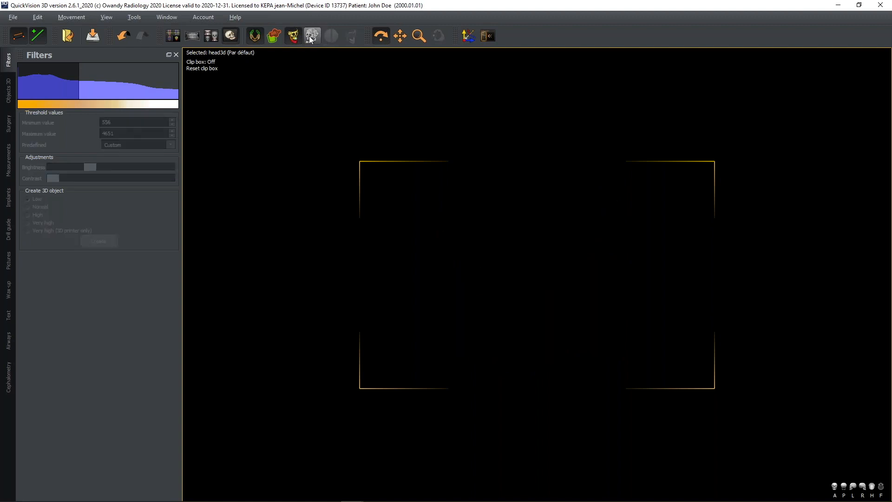
pyautogui.click(310, 36)
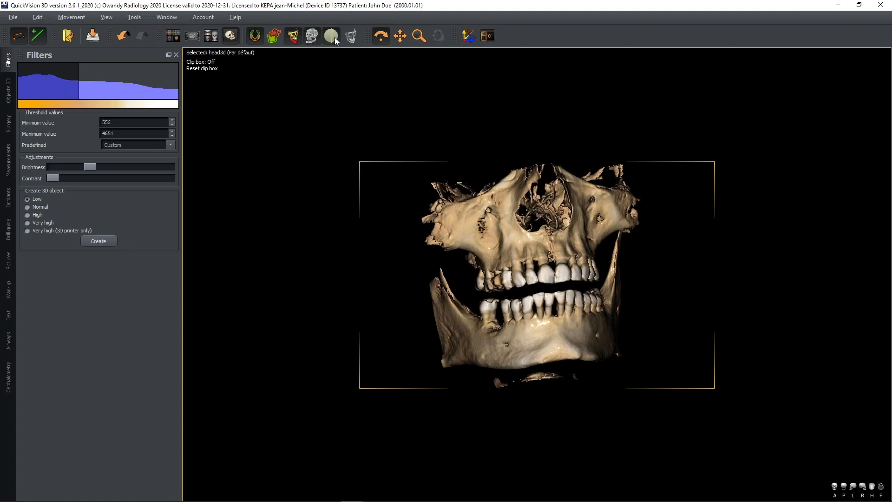
# Compare the X-ray style and plain surface renderings of the skull and return to the coloured volume rendering
pyautogui.click(350, 36)
pyautogui.click(351, 38)
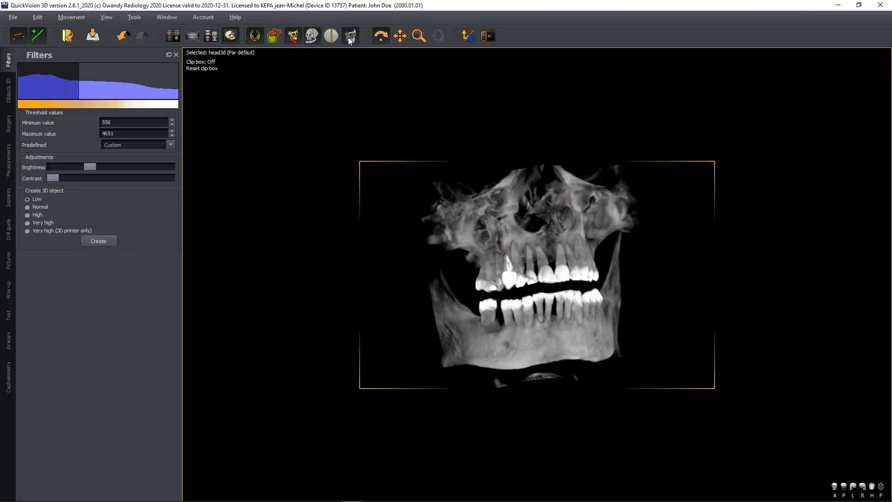
pyautogui.click(311, 36)
pyautogui.click(349, 38)
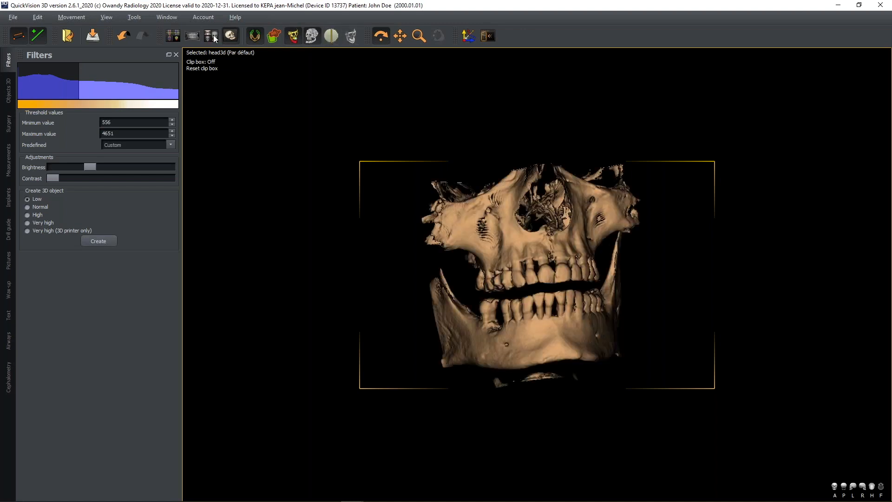
pyautogui.click(335, 37)
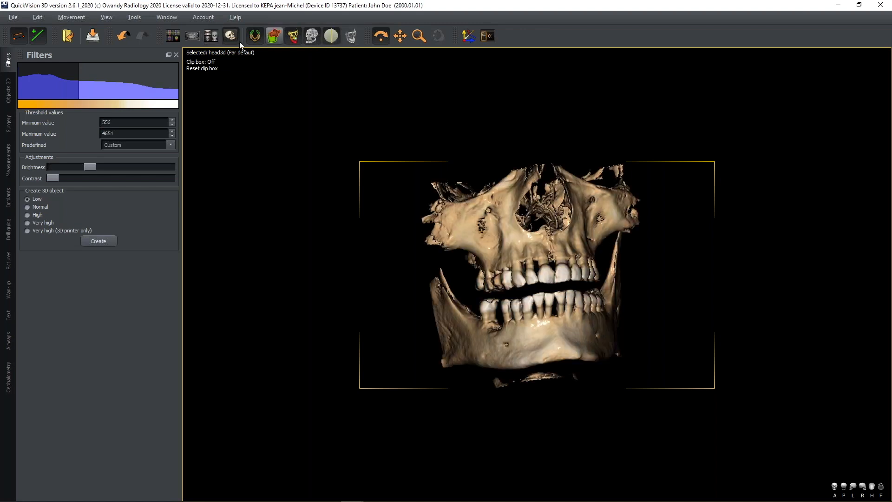
# Return to the four-view MPR layout and reset the slice planes and 3D view to their default orientation
pyautogui.click(172, 38)
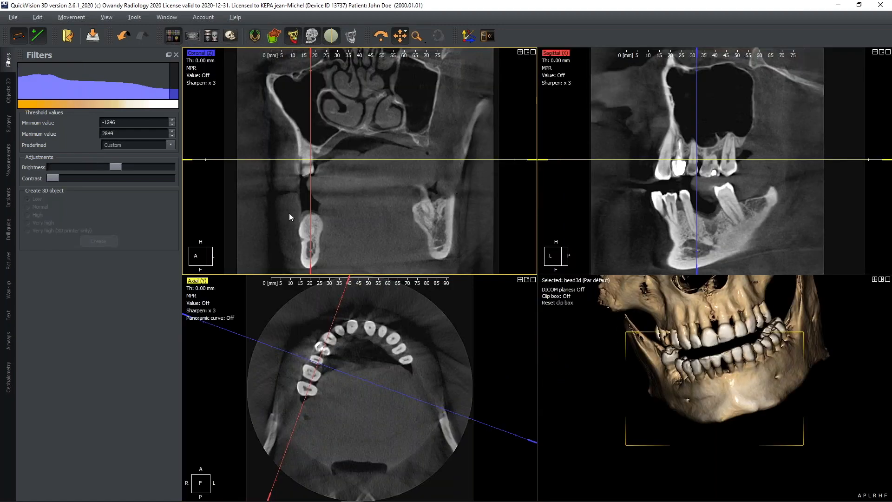
pyautogui.click(468, 37)
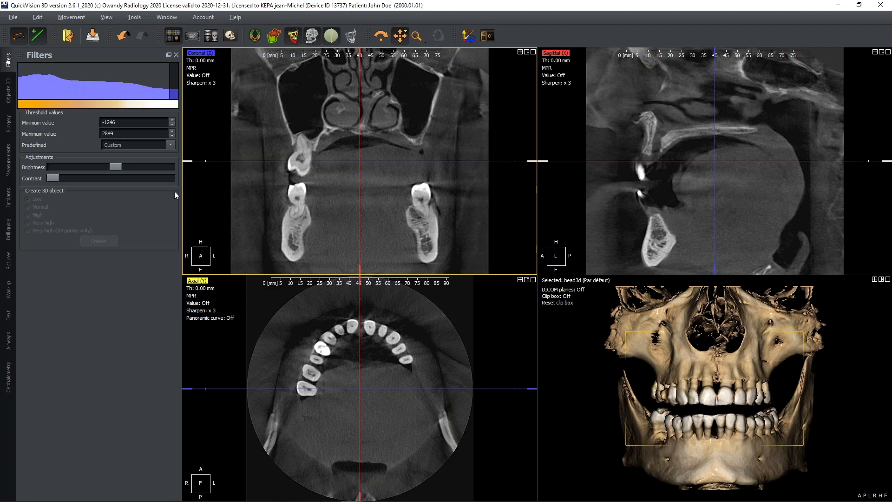
# Fine-tune the slice brightness and grey-level threshold range in the Filters module to about -1282 minimum and 2813 maximum
pyautogui.moveTo(117, 163)
pyautogui.mouseDown()
pyautogui.moveTo(134, 166)
pyautogui.moveTo(114, 171)
pyautogui.mouseUp()
pyautogui.moveTo(105, 92)
pyautogui.mouseDown()
pyautogui.moveTo(88, 92)
pyautogui.moveTo(107, 93)
pyautogui.moveTo(98, 93)
pyautogui.mouseUp()
# Review the Objects 3D, Surgery, Measurements, Implants, Drill guide and Pictures modules one after another
pyautogui.click(8, 93)
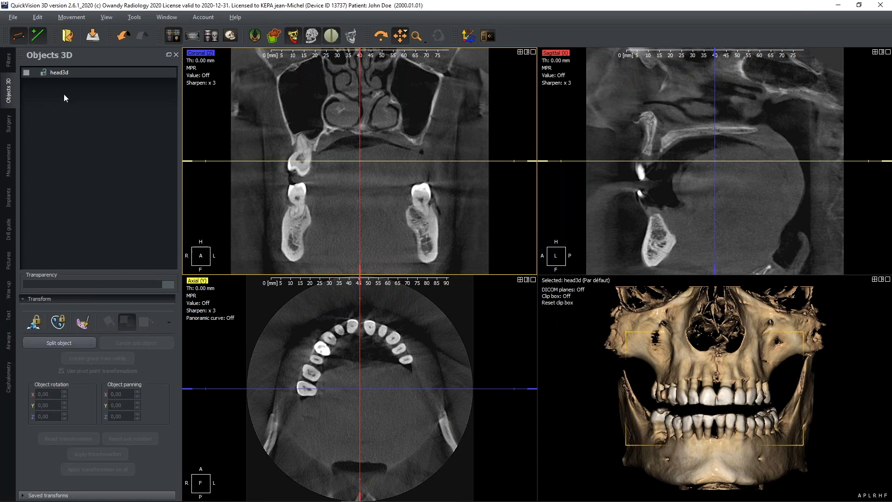
pyautogui.click(8, 126)
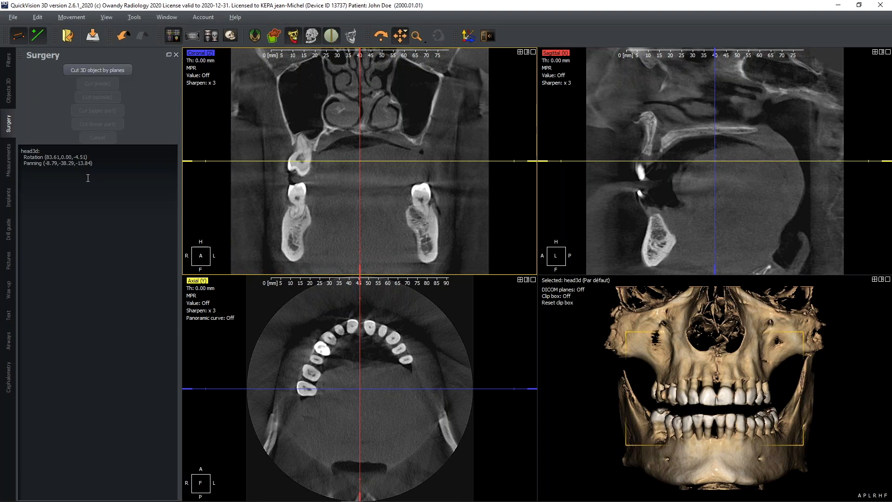
pyautogui.click(8, 161)
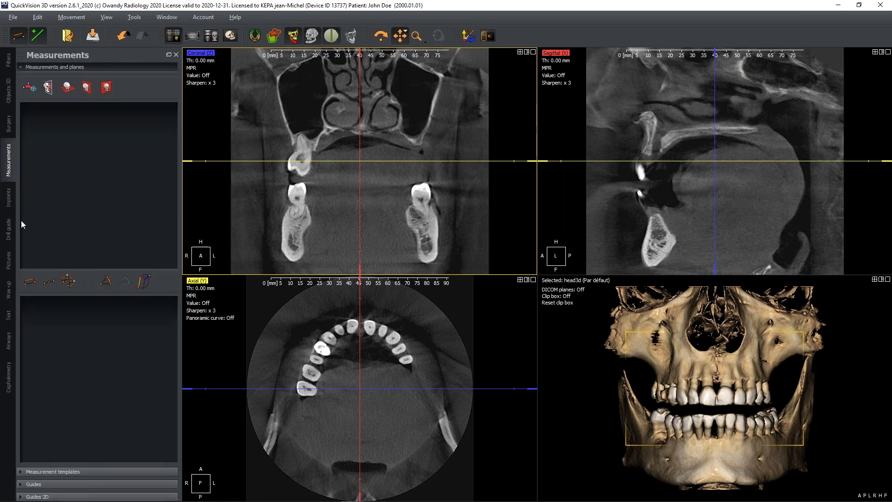
pyautogui.click(13, 207)
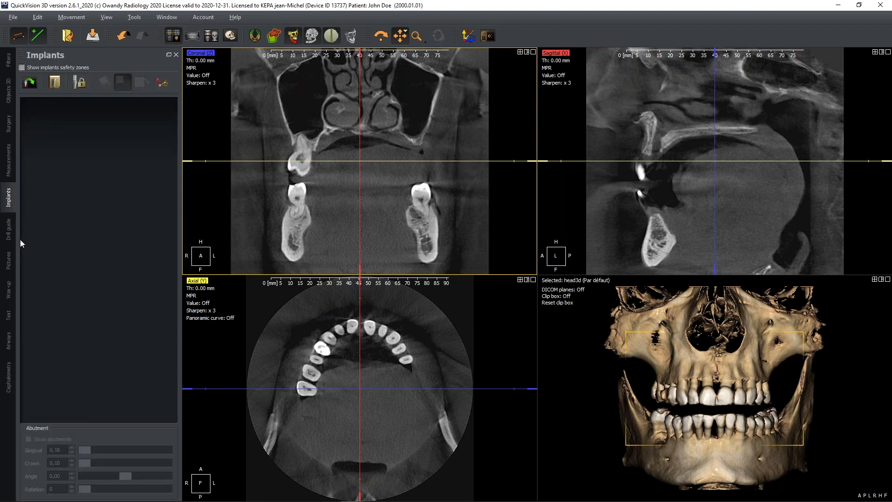
pyautogui.click(9, 233)
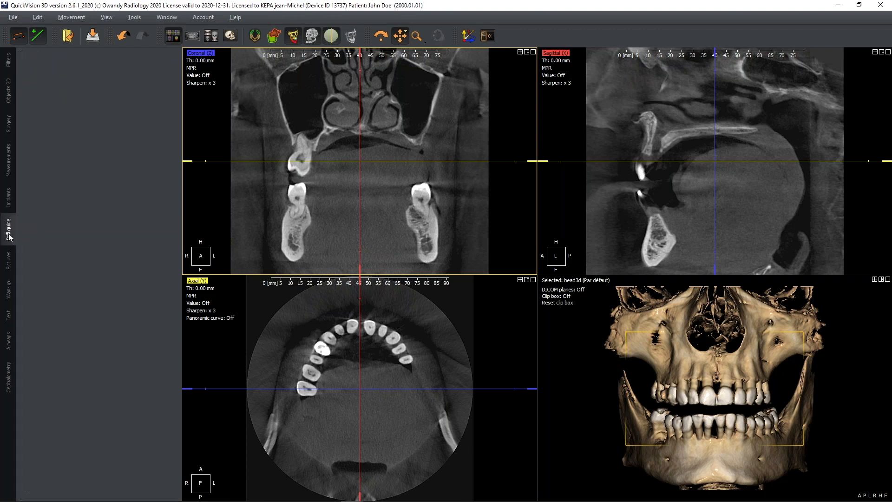
pyautogui.click(13, 269)
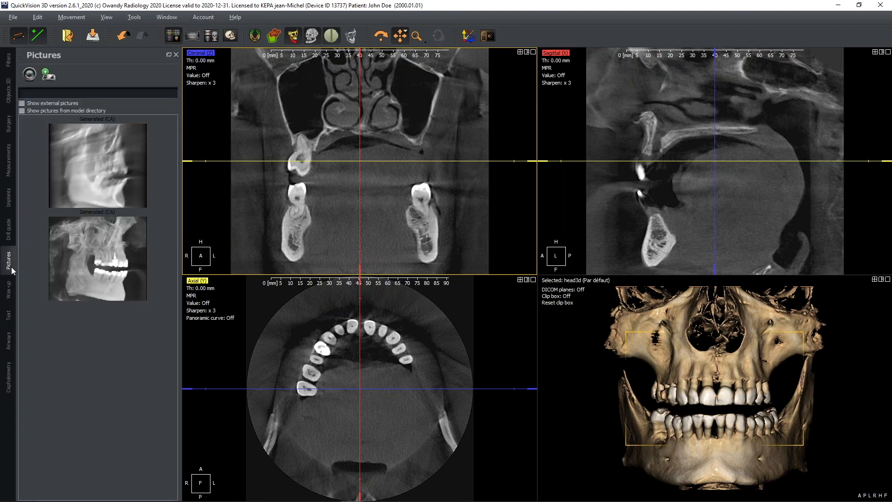
# Review the Wax-up, Text, Airways and Cephalometry modules and return to Filters with the four-view MPR layout
pyautogui.click(10, 291)
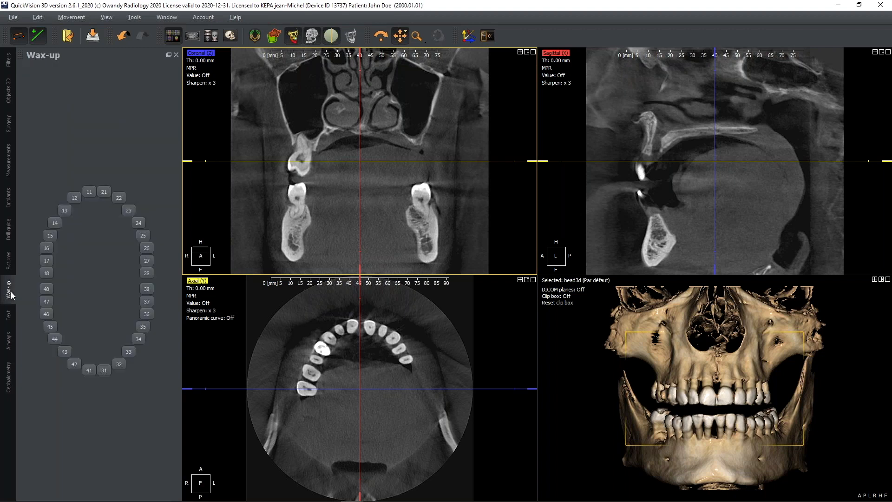
pyautogui.click(9, 316)
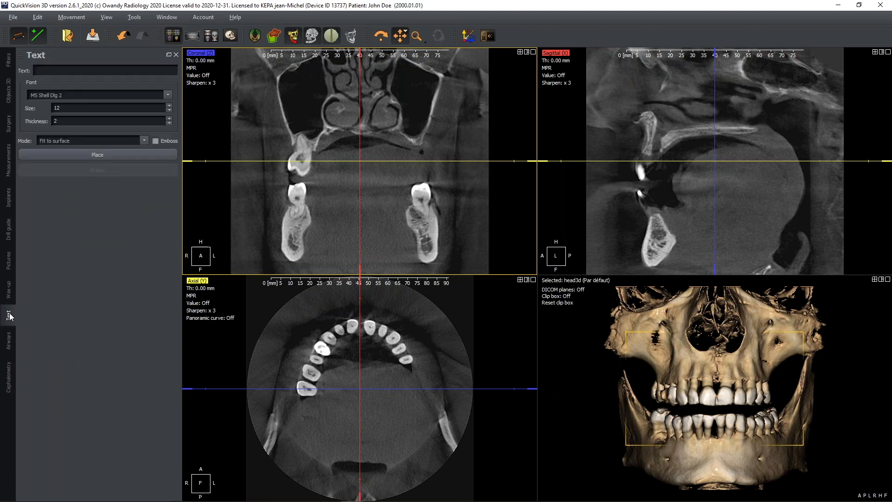
pyautogui.click(11, 346)
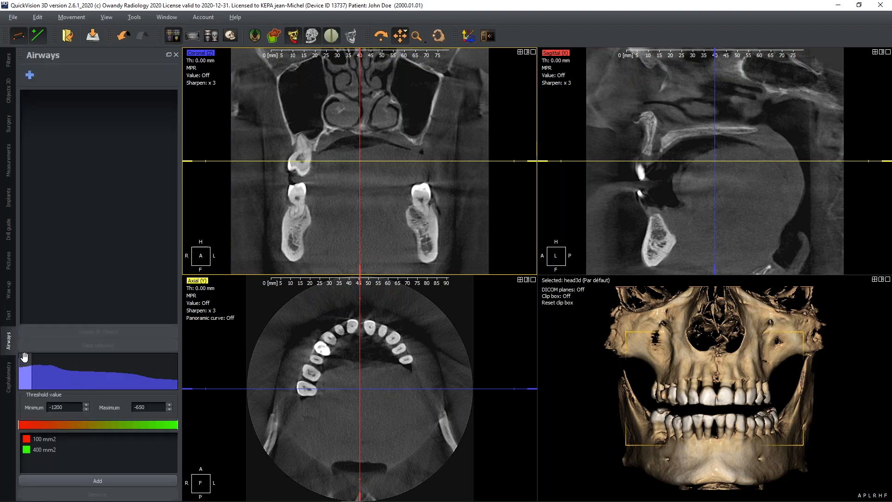
pyautogui.click(10, 387)
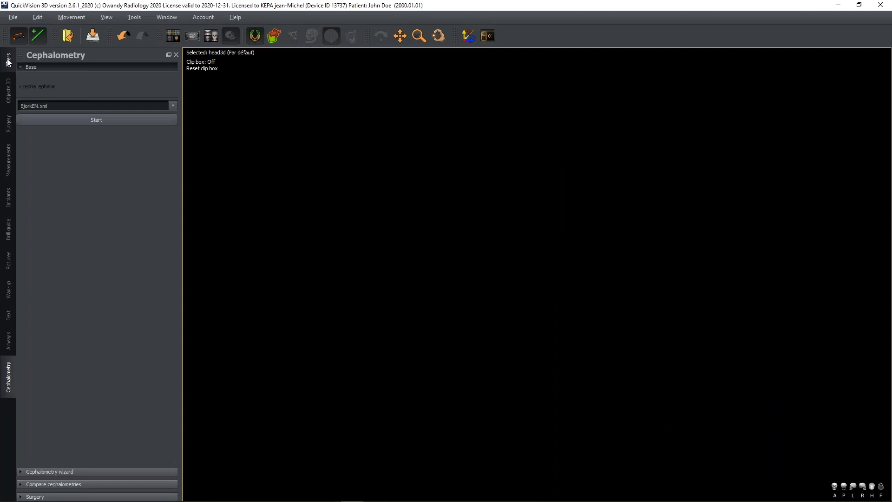
pyautogui.click(9, 62)
pyautogui.click(172, 36)
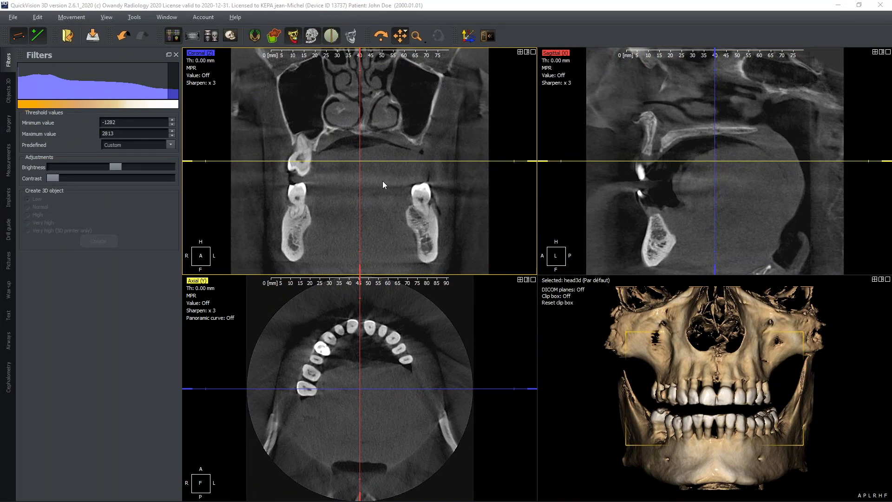
# Centre the slice planes on the patient's upper right back teeth in the axial view and rotate them along the tooth row
pyautogui.moveTo(383, 181); pyautogui.dragTo(382, 181)
pyautogui.moveTo(375, 395); pyautogui.dragTo(313, 362)
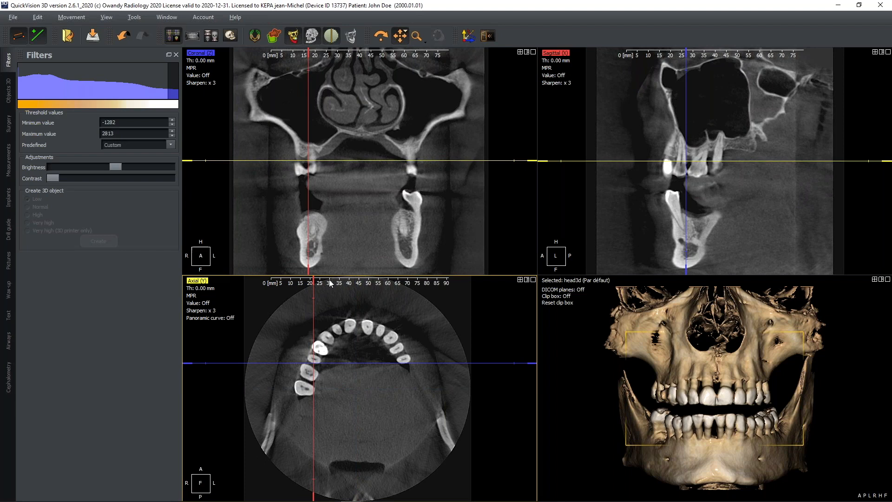
pyautogui.moveTo(319, 291); pyautogui.dragTo(344, 300)
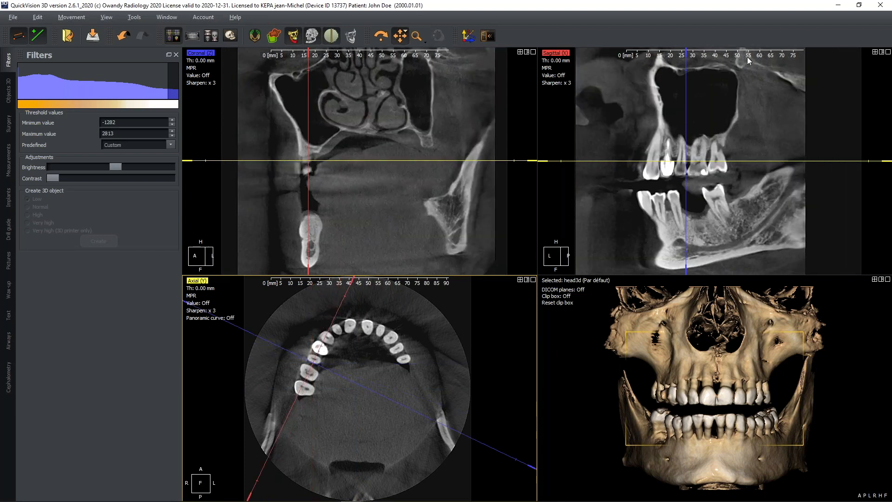
pyautogui.click(708, 211)
pyautogui.moveTo(729, 220); pyautogui.dragTo(724, 172)
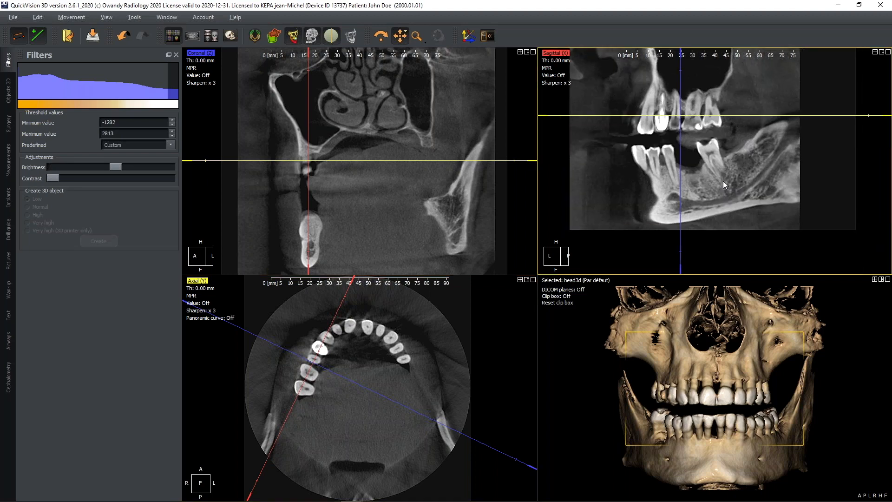
# Toggle the sagittal view's plane lines and annotations off and on, leaving them hidden
pyautogui.press('space')
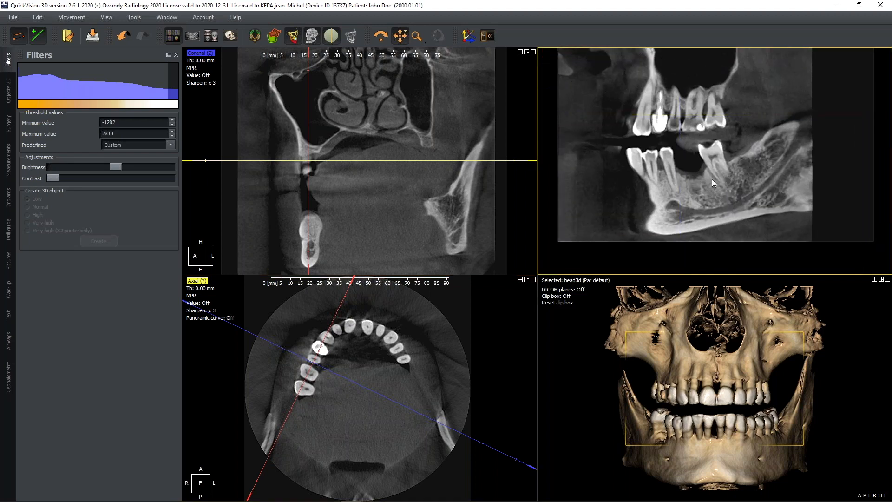
pyautogui.press('space')
pyautogui.press('space')
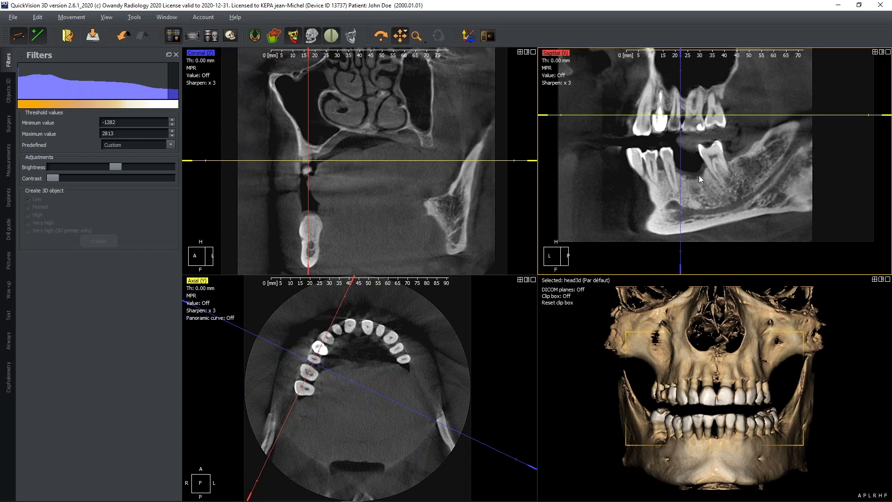
pyautogui.press('space')
pyautogui.press('space')
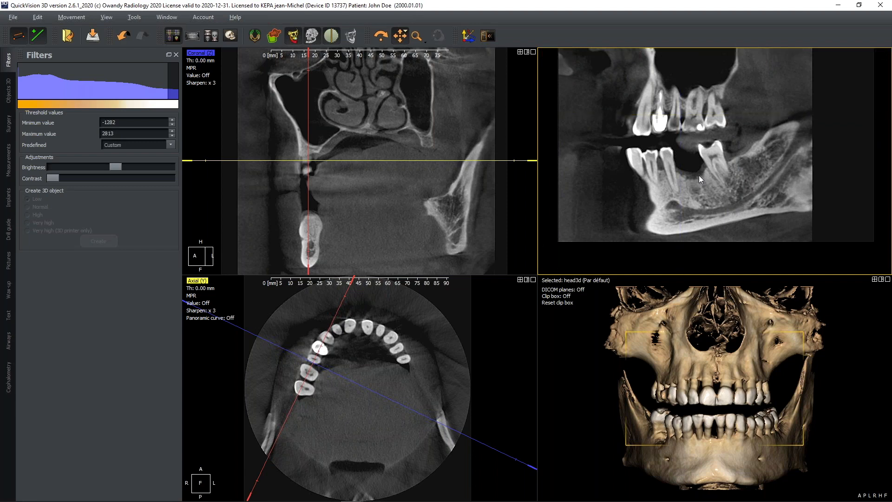
# Browse the sagittal slices back and forth through the right jaw and recentre the sagittal plane on the right tooth row
pyautogui.scroll(-4, 693, 172)
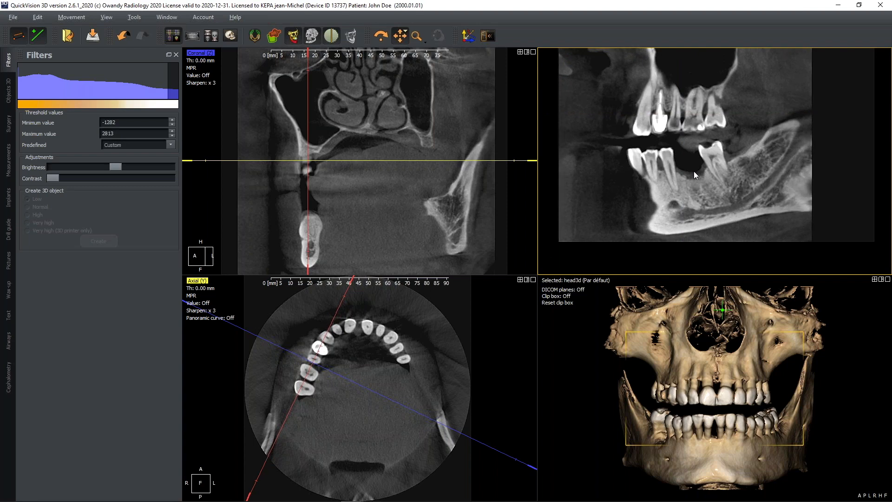
pyautogui.scroll(-4, 693, 171)
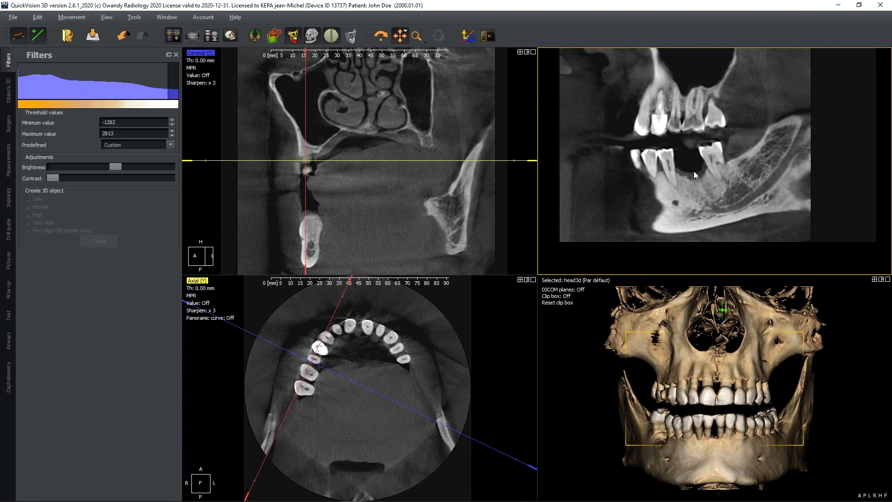
pyautogui.scroll(5, 693, 172)
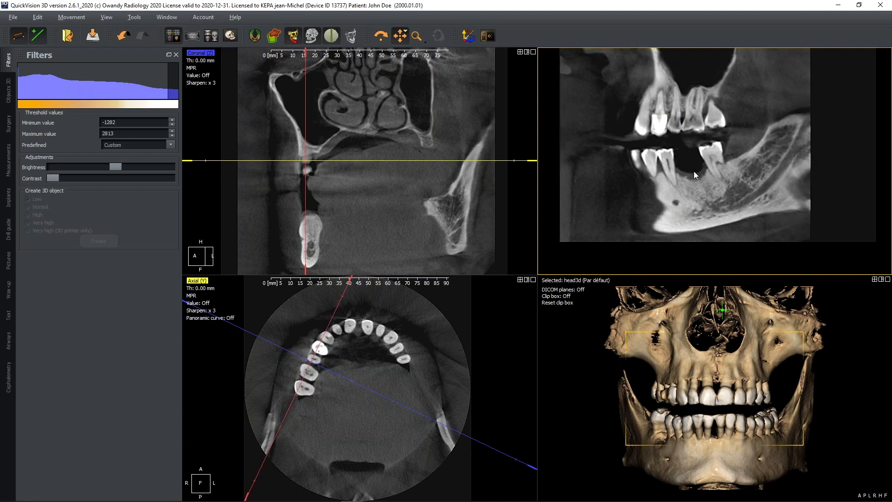
pyautogui.scroll(4, 694, 171)
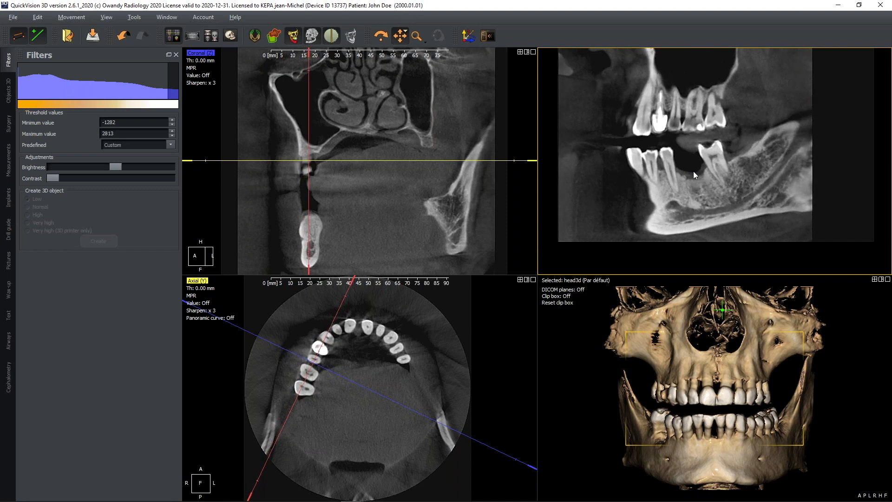
pyautogui.scroll(4, 693, 171)
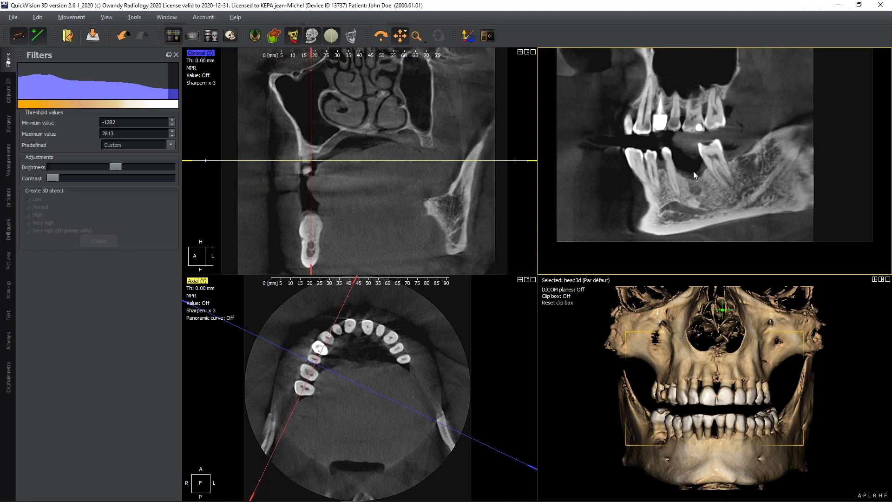
pyautogui.moveTo(691, 163); pyautogui.dragTo(692, 169, button='right')
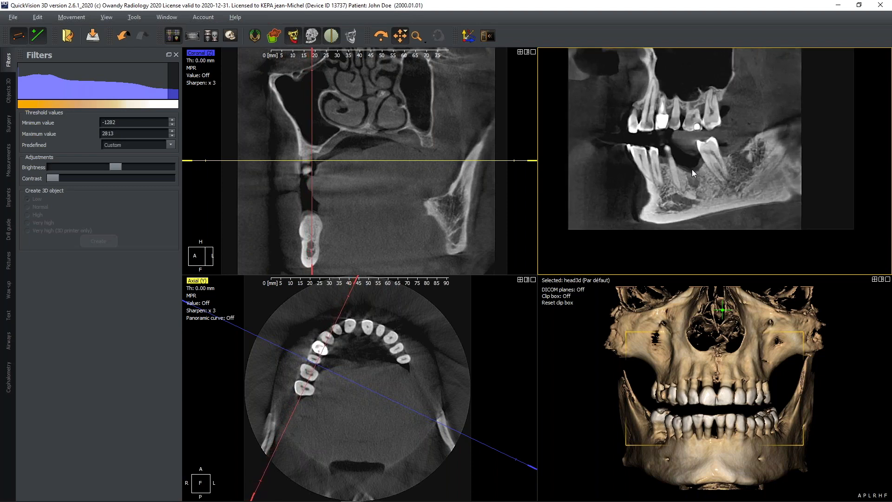
pyautogui.moveTo(337, 318); pyautogui.dragTo(334, 324)
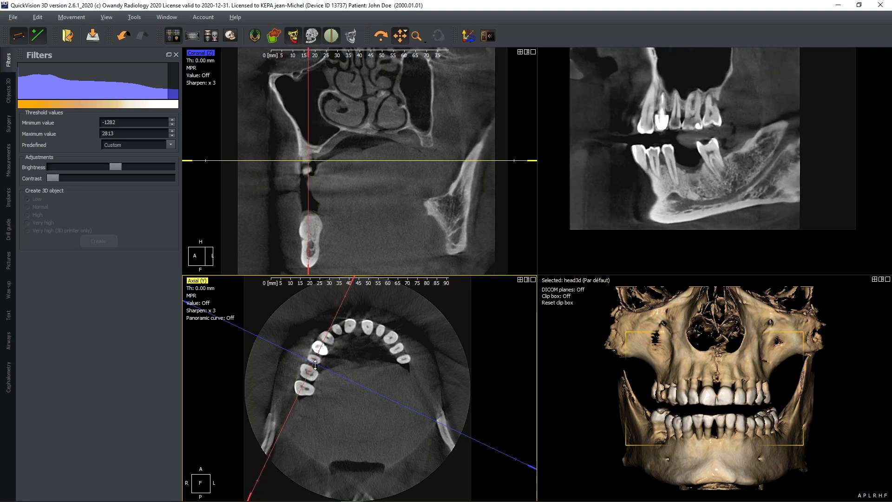
# Move the plane intersection to the patient's upper left back teeth and align the sagittal plane with that tooth row
pyautogui.moveTo(315, 363); pyautogui.dragTo(401, 357)
pyautogui.moveTo(430, 291); pyautogui.dragTo(374, 291)
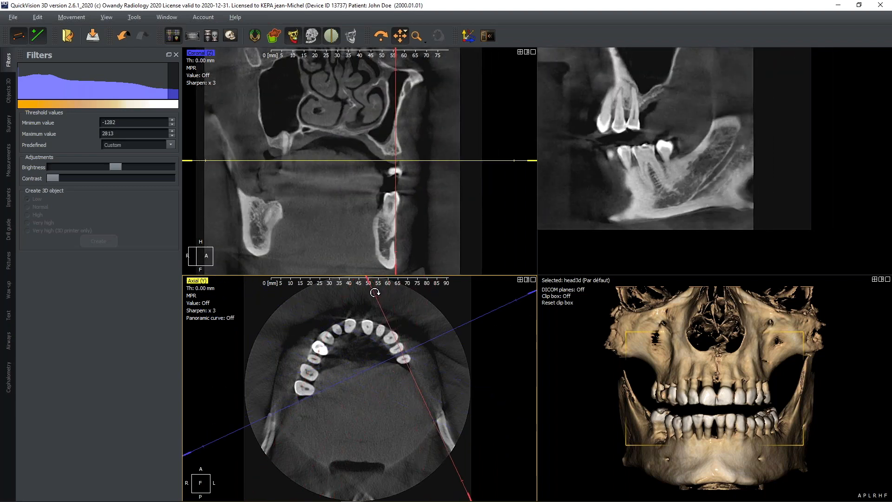
pyautogui.click(639, 194)
pyautogui.moveTo(389, 325); pyautogui.dragTo(387, 328)
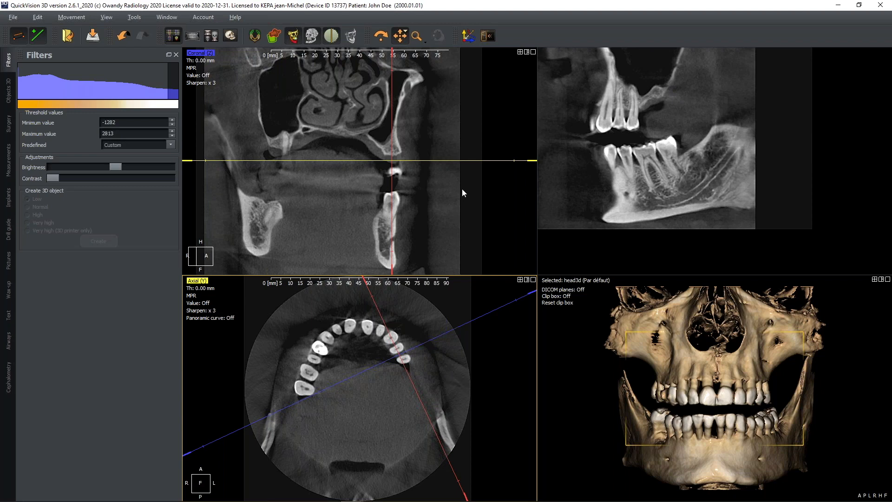
# Reset the slice planes, centre them on the upper right central incisor and tilt the coronal plane along its root axis
pyautogui.click(466, 41)
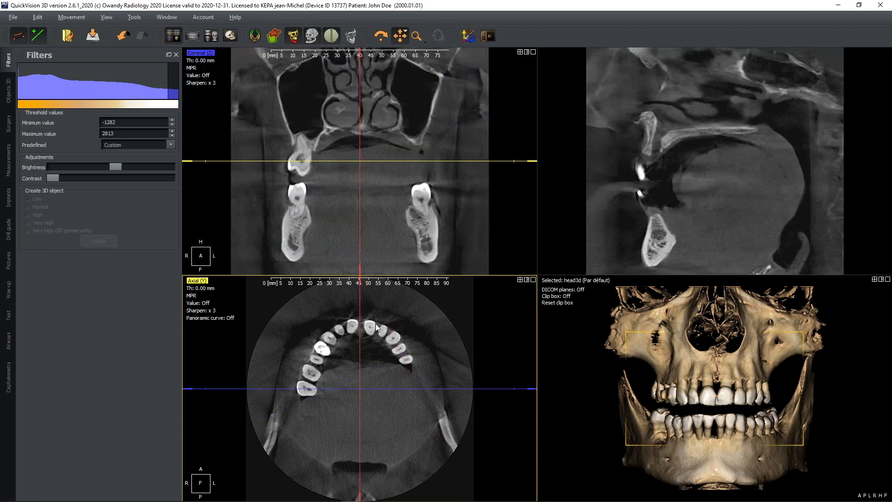
pyautogui.moveTo(360, 390); pyautogui.dragTo(350, 328)
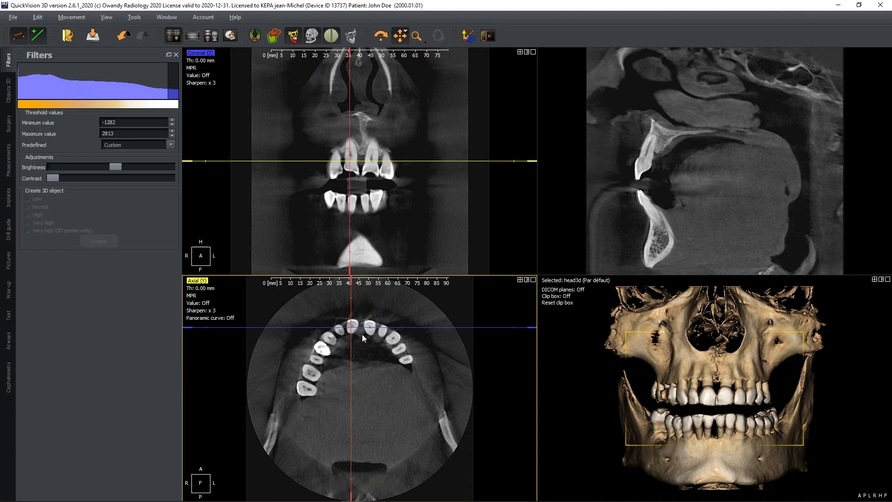
pyautogui.click(640, 203)
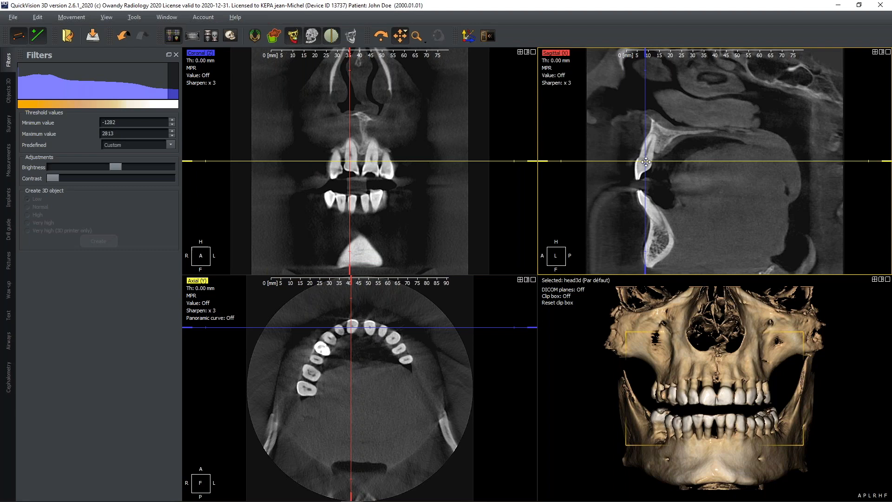
pyautogui.moveTo(645, 162); pyautogui.dragTo(647, 153)
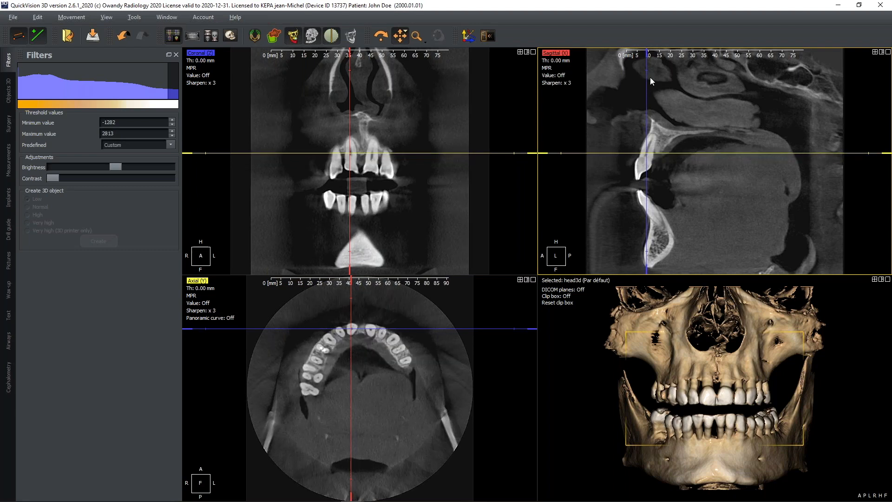
pyautogui.moveTo(647, 61); pyautogui.dragTo(674, 66)
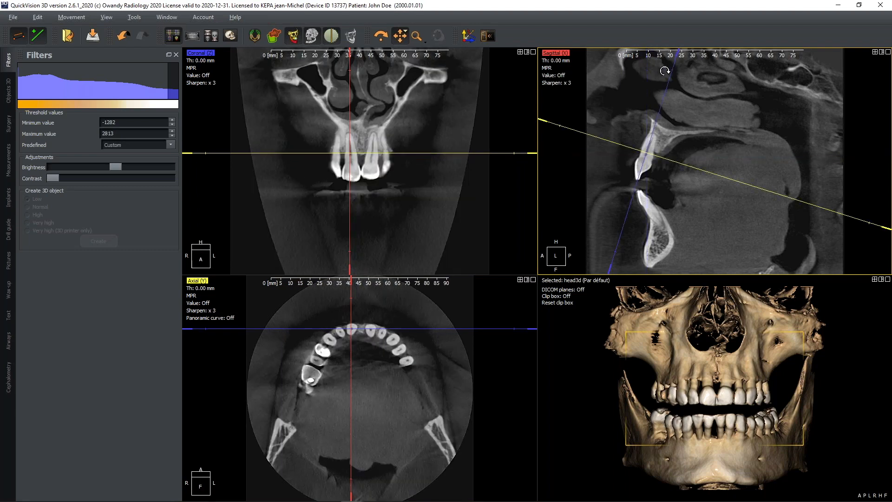
# Enlarge the coronal view, hide its plane lines and annotations, and browse slices through the upper front teeth
pyautogui.moveTo(450, 183); pyautogui.dragTo(412, 141, button='right')
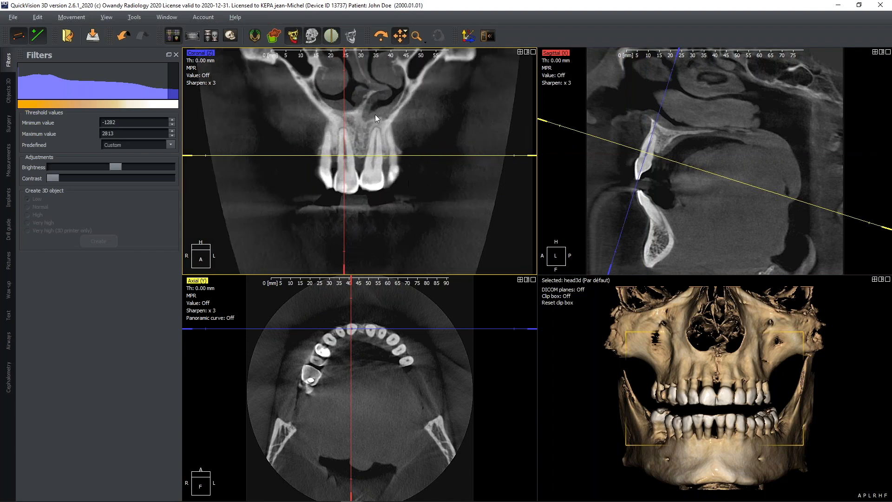
pyautogui.press('space')
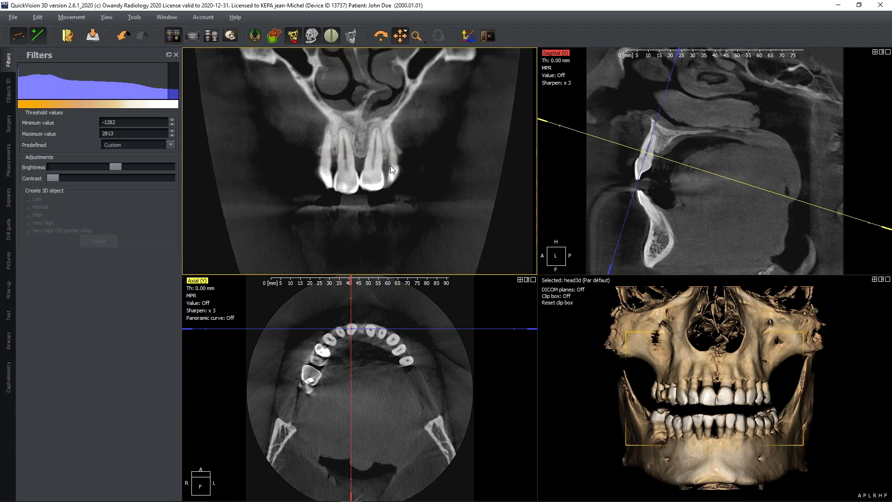
pyautogui.scroll(-5, 394, 180)
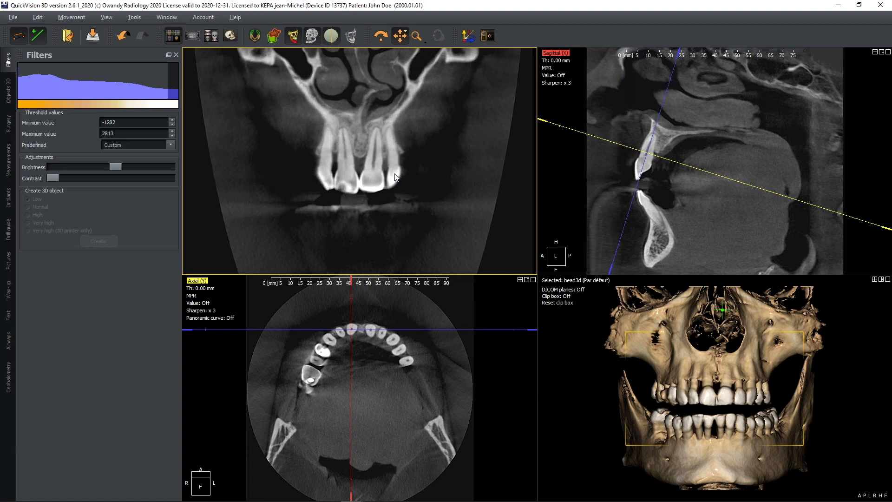
pyautogui.scroll(-5, 394, 166)
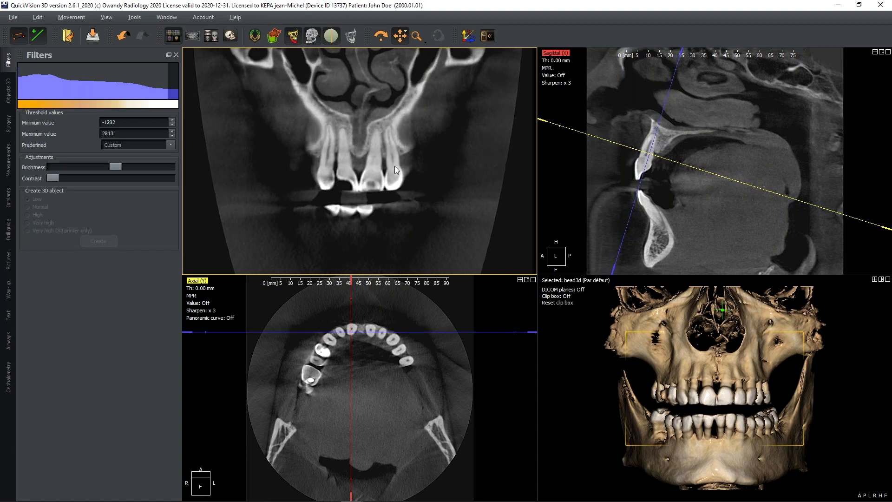
# Browse the coronal slices back and forth from the upper incisors to the canines
pyautogui.scroll(5, 395, 166)
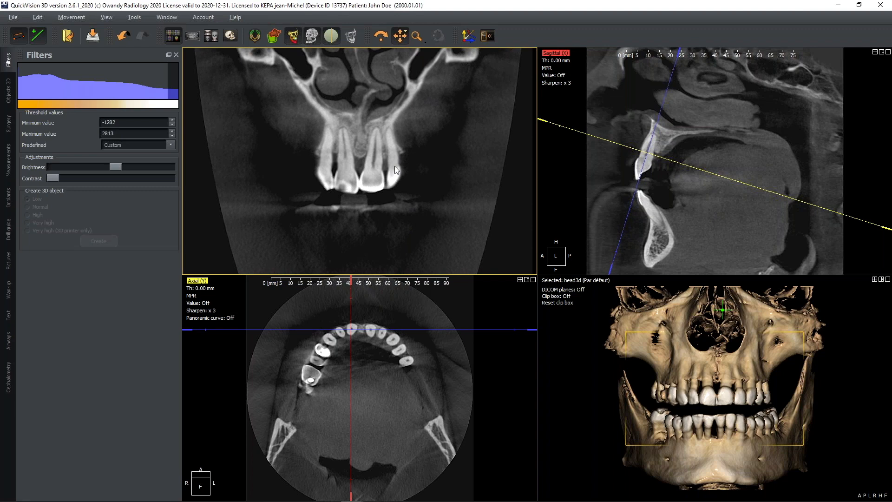
pyautogui.scroll(-4, 394, 166)
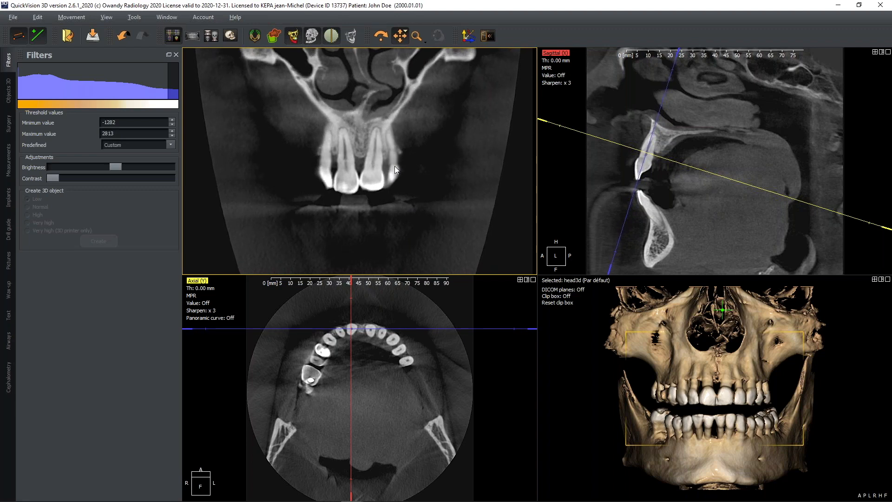
pyautogui.scroll(-6, 394, 166)
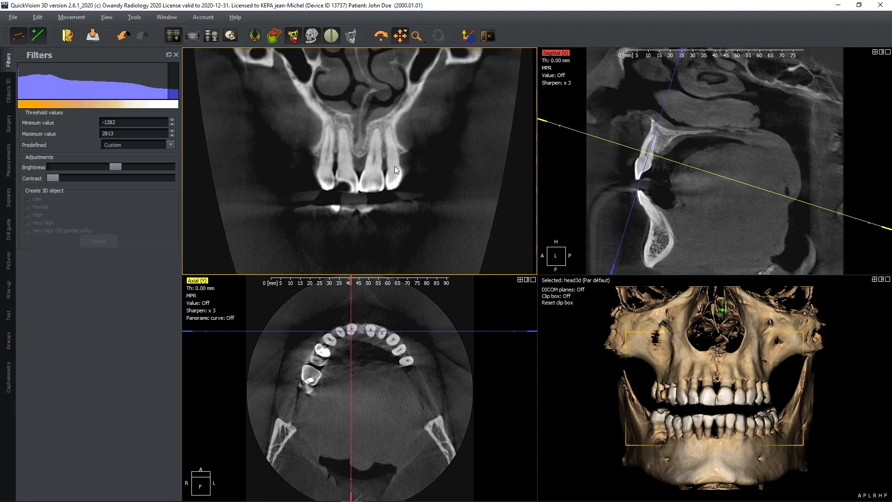
pyautogui.scroll(-5, 394, 166)
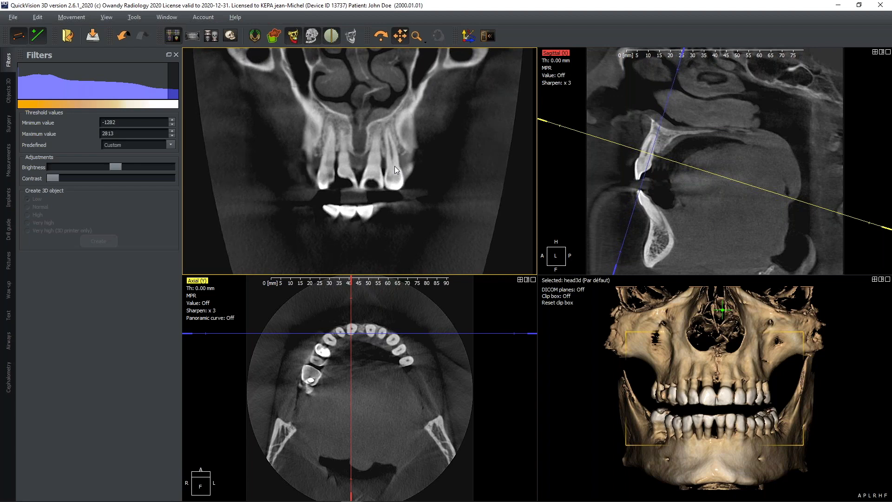
pyautogui.scroll(-6, 394, 166)
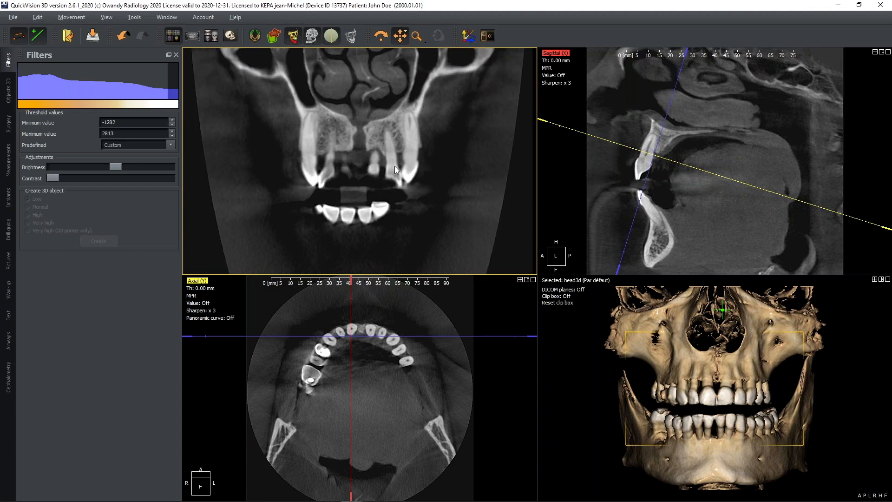
pyautogui.scroll(-1, 394, 166)
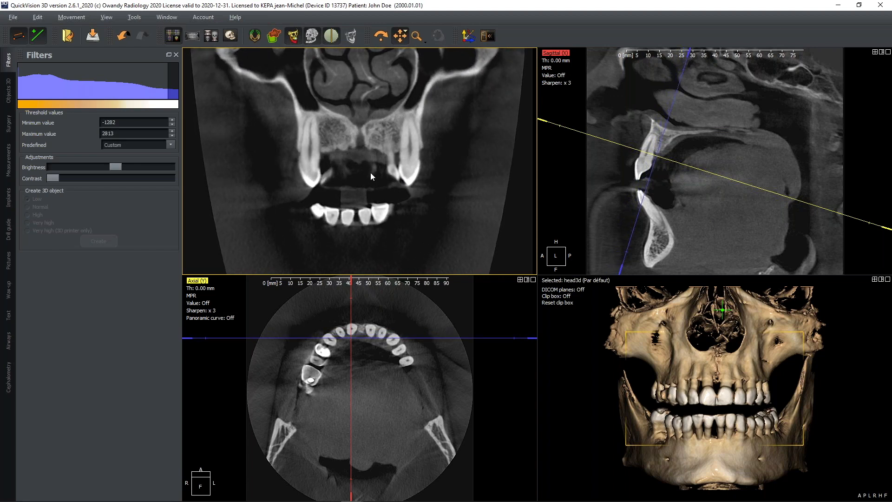
# Move the plane intersection to the lower incisors, tilt the coronal plane along their root axis and browse the coronal slices there
pyautogui.click(596, 174)
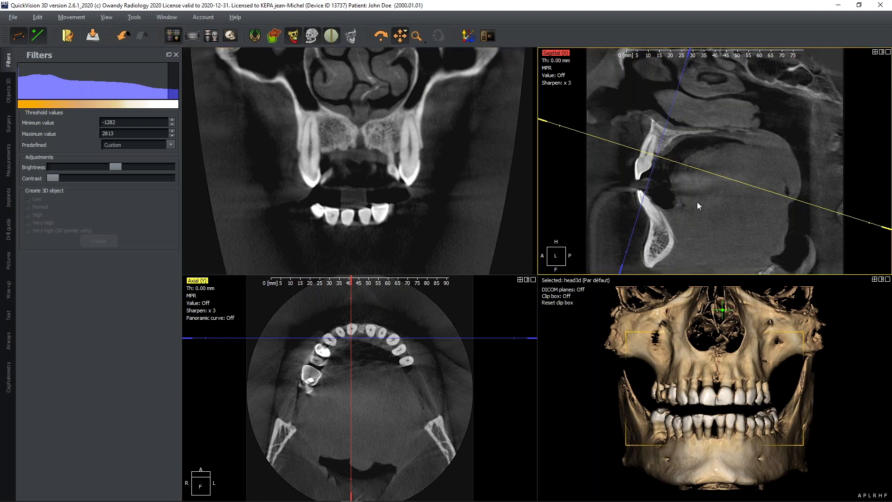
pyautogui.moveTo(656, 157); pyautogui.dragTo(648, 206)
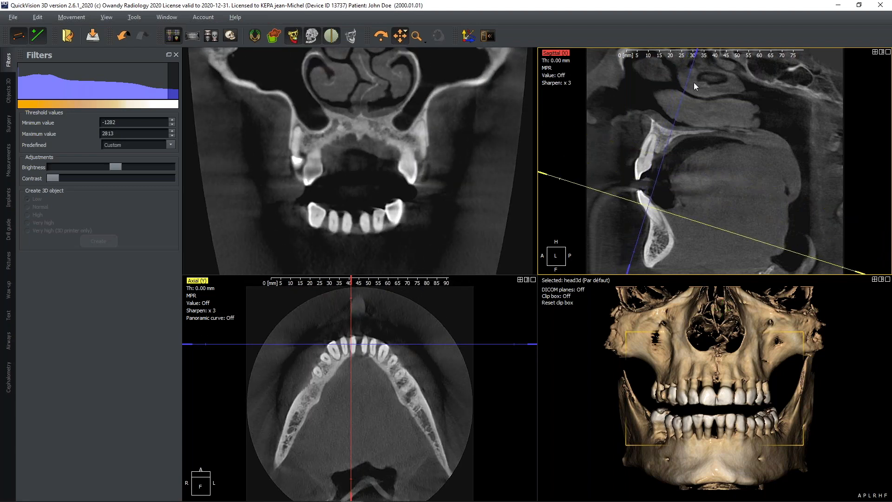
pyautogui.moveTo(691, 64); pyautogui.dragTo(582, 89)
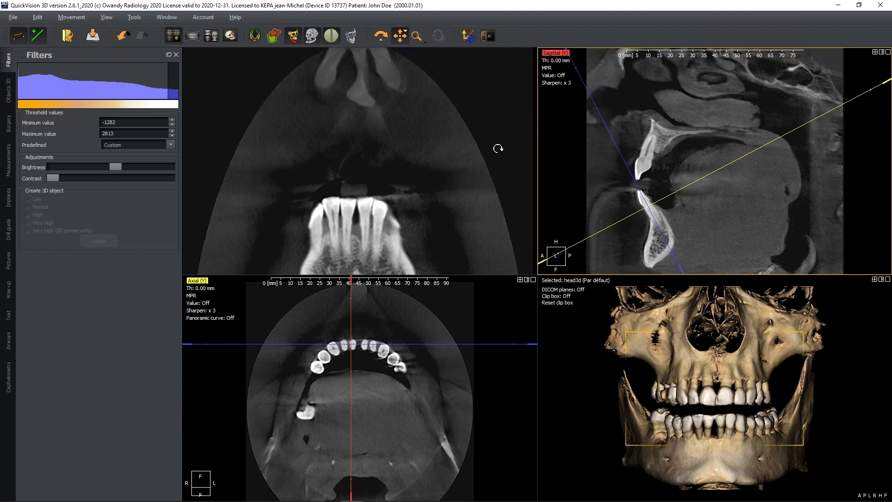
pyautogui.moveTo(416, 227); pyautogui.dragTo(424, 177)
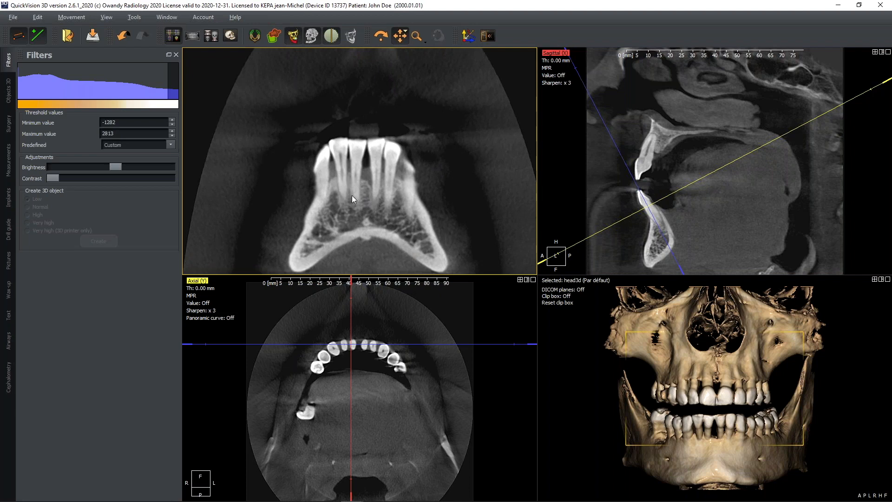
pyautogui.scroll(-5, 352, 195)
pyautogui.scroll(5, 352, 188)
pyautogui.scroll(-5, 352, 188)
# Reset the slice planes, move their intersection to the patient's right back teeth and rotate the sagittal plane along that tooth row
pyautogui.click(468, 36)
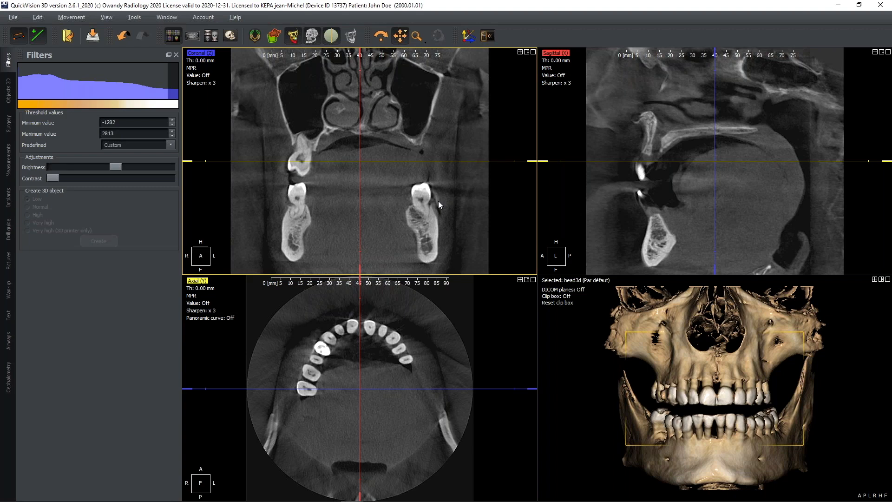
pyautogui.moveTo(420, 225); pyautogui.dragTo(421, 225)
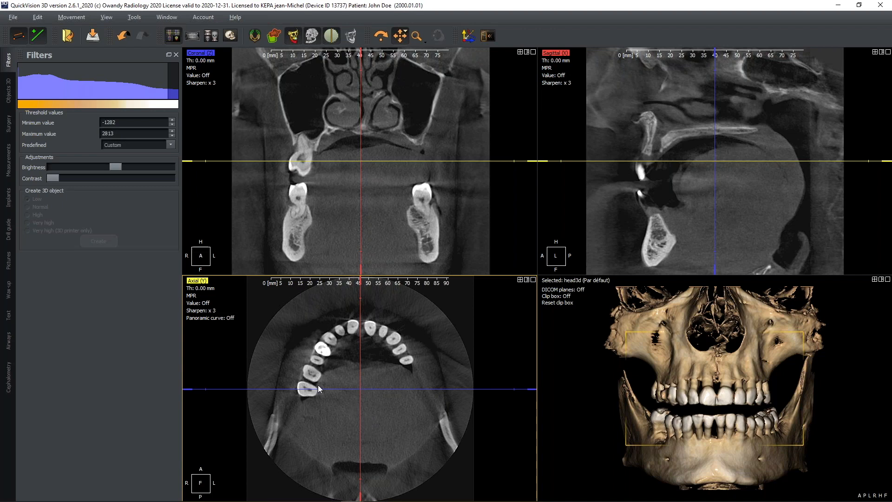
pyautogui.moveTo(359, 389); pyautogui.dragTo(315, 365)
pyautogui.moveTo(319, 297); pyautogui.dragTo(344, 296)
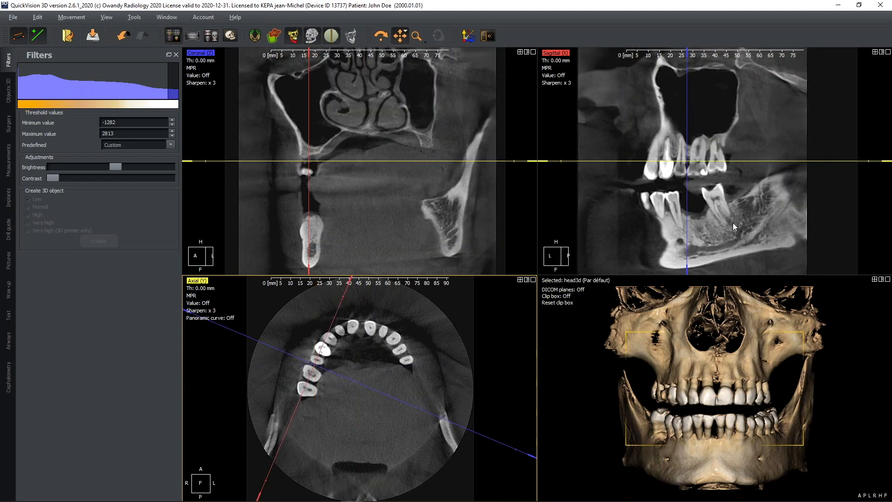
# Bring the right lower jaw into focus in the sagittal and coronal views and hide their plane lines and annotations
pyautogui.moveTo(733, 222); pyautogui.dragTo(740, 166)
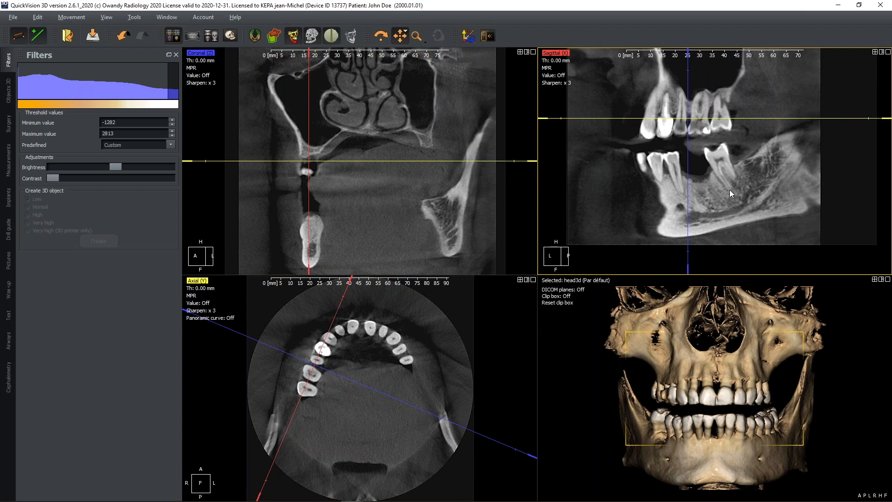
pyautogui.press('space')
pyautogui.click(459, 205)
pyautogui.press('space')
pyautogui.moveTo(435, 206); pyautogui.dragTo(337, 187)
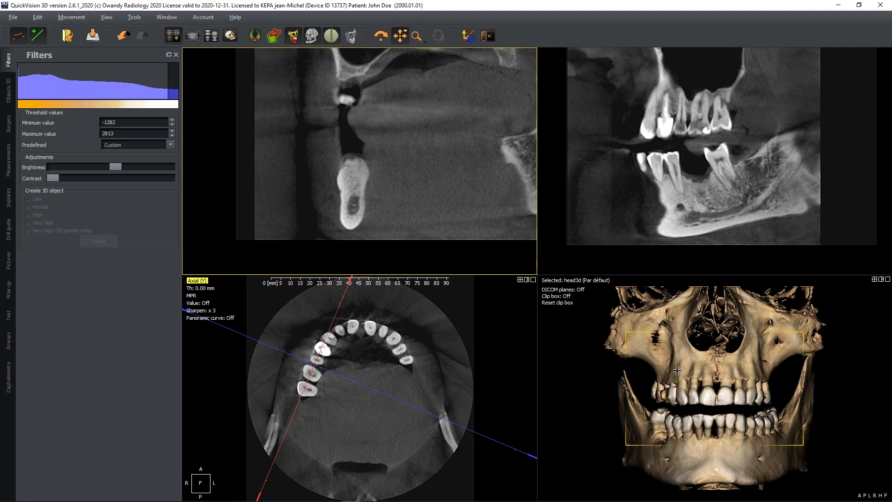
# Turn and enlarge the 3D model to show the right side of the lower jaw with its mental foramen
pyautogui.moveTo(676, 372); pyautogui.dragTo(685, 387)
pyautogui.moveTo(697, 434); pyautogui.dragTo(686, 485, button='right')
pyautogui.moveTo(687, 484); pyautogui.dragTo(735, 404, button='middle')
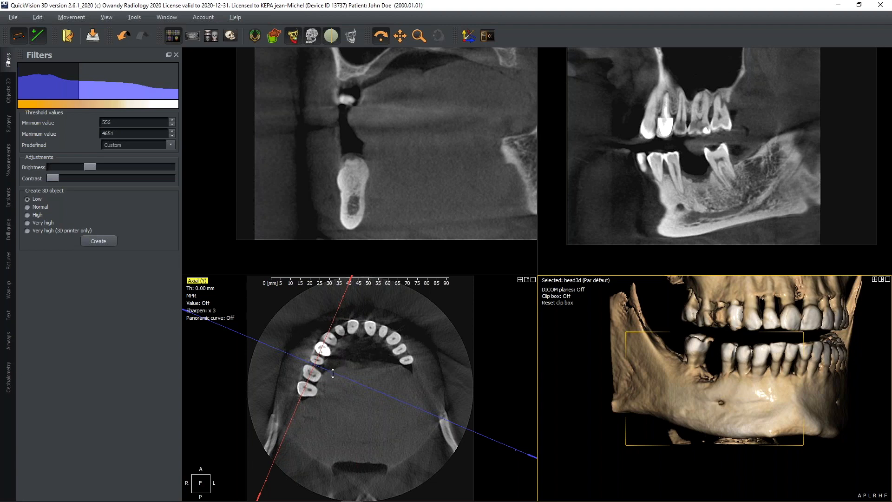
# Move the coronal plane to the right mental foramen, then shift and rotate the sagittal plane to follow the mandibular canal
pyautogui.moveTo(333, 373); pyautogui.dragTo(335, 368)
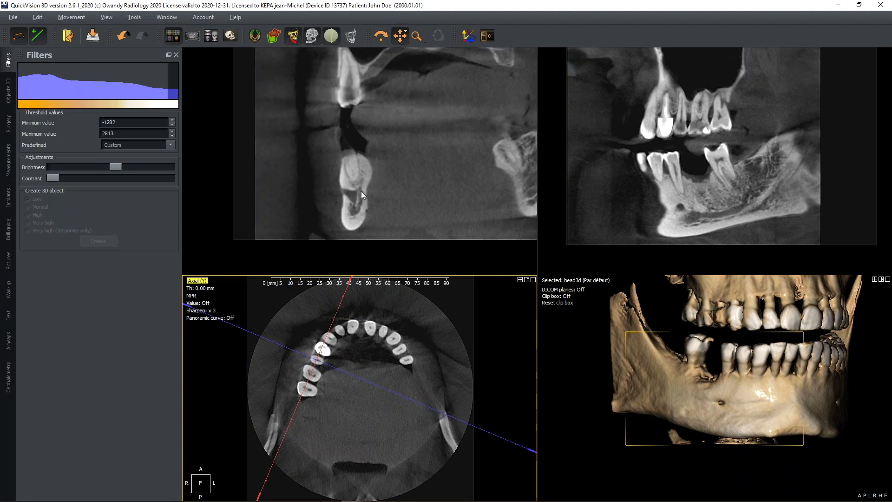
pyautogui.click(350, 182)
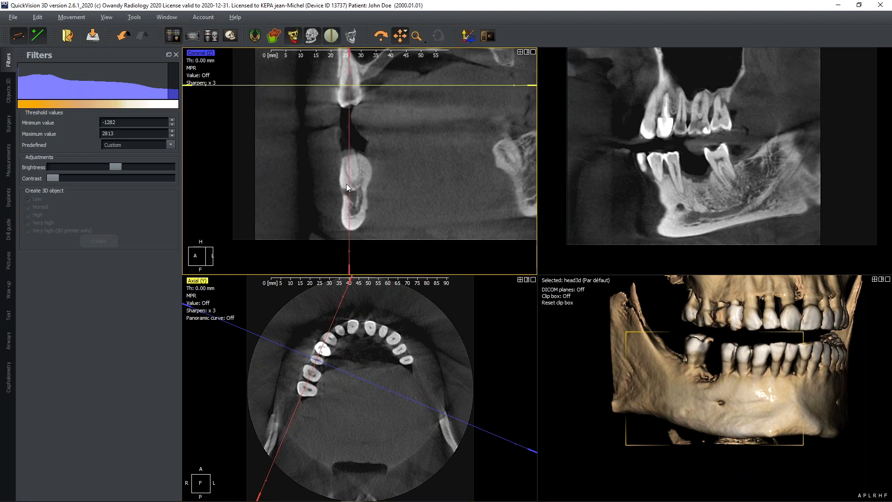
pyautogui.moveTo(346, 185); pyautogui.dragTo(352, 186)
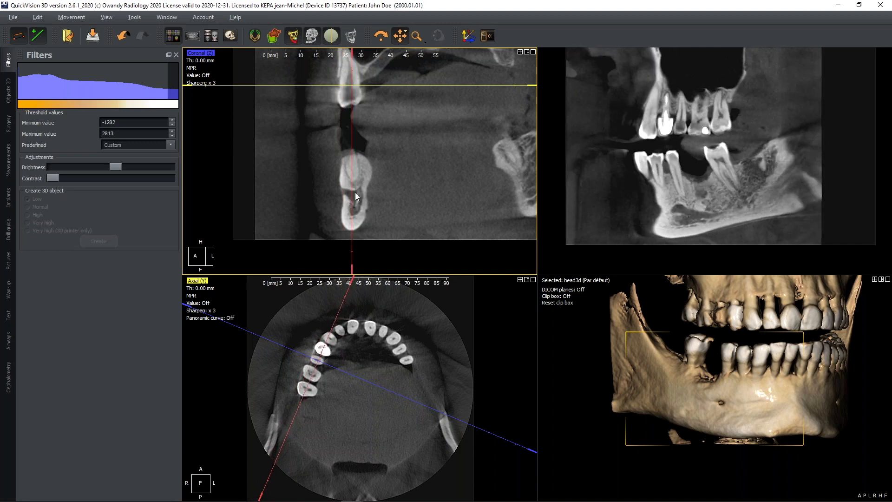
pyautogui.click(702, 205)
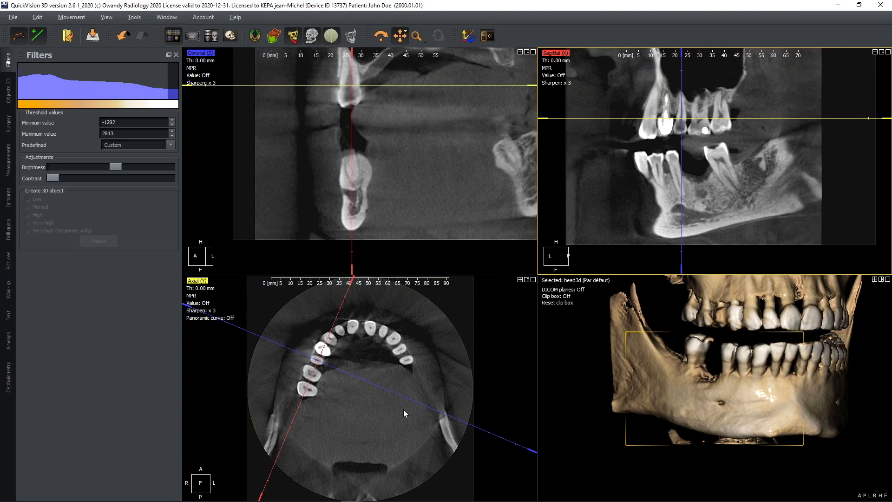
pyautogui.moveTo(519, 454); pyautogui.dragTo(514, 461)
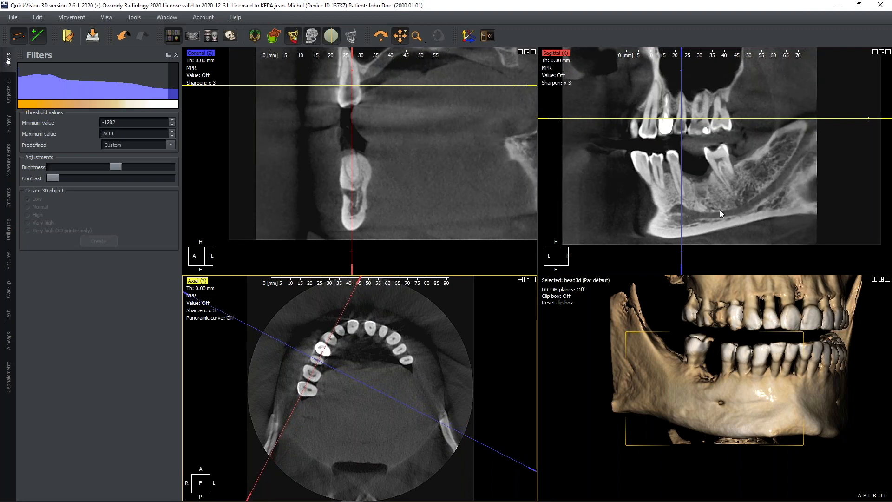
# Hide the plane lines and annotations in the coronal and sagittal views again
pyautogui.click(487, 176)
pyautogui.press('space')
pyautogui.click(626, 189)
pyautogui.press('space')
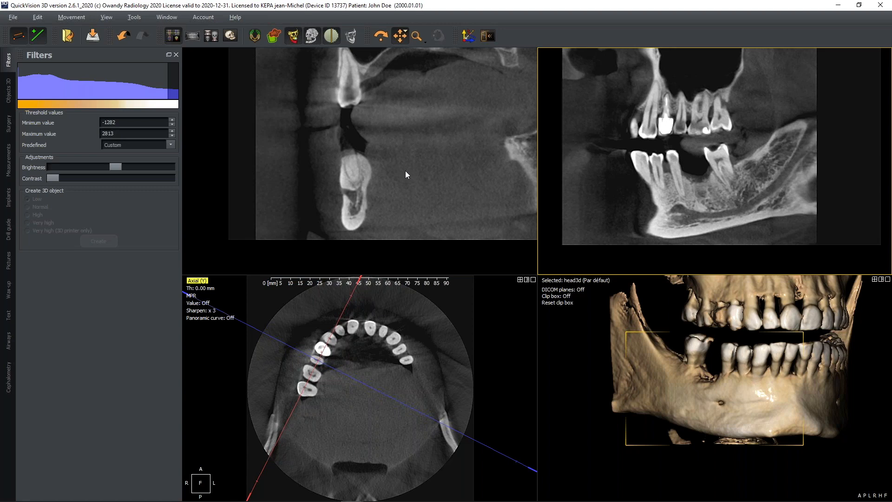
# Create a nerve object and place its first two points at the right mental foramen in the coronal view
pyautogui.click(8, 91)
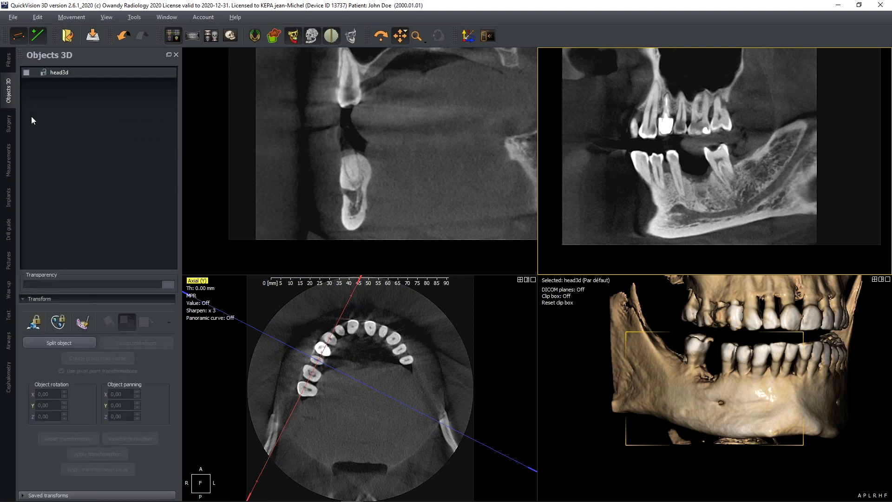
pyautogui.click(83, 322)
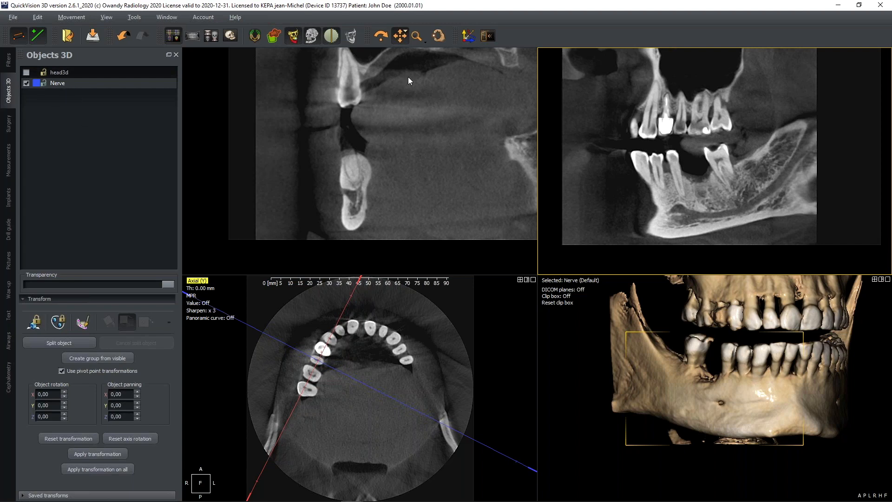
pyautogui.click(405, 88)
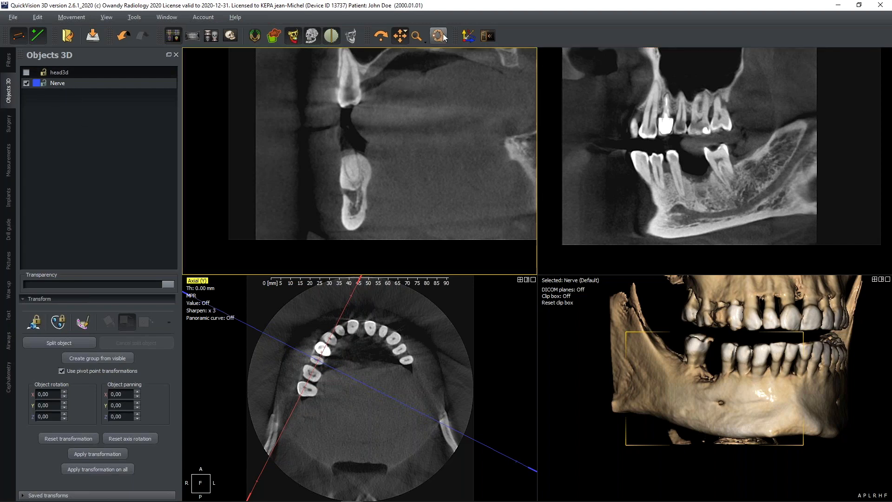
pyautogui.click(317, 175)
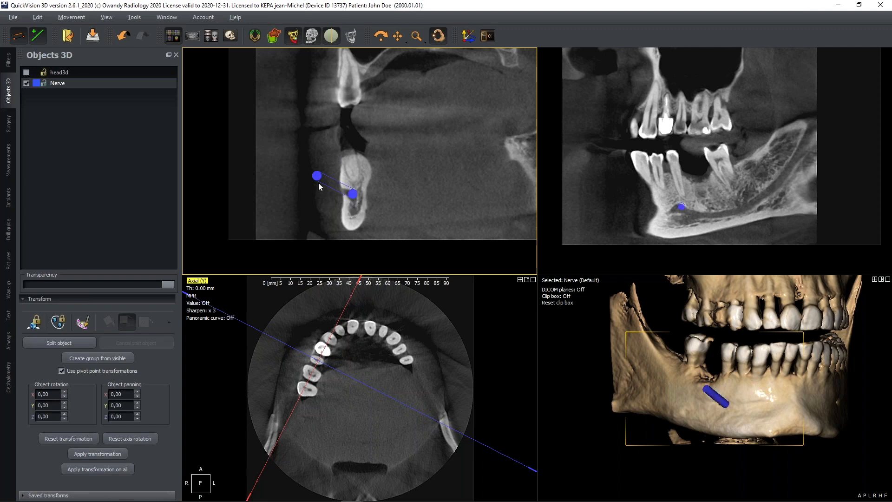
pyautogui.moveTo(317, 178); pyautogui.dragTo(353, 198)
# Extend the nerve in the sagittal view with successive points along the mandibular canal from the mental foramen up into the ramus
pyautogui.moveTo(742, 204); pyautogui.dragTo(711, 172, button='middle')
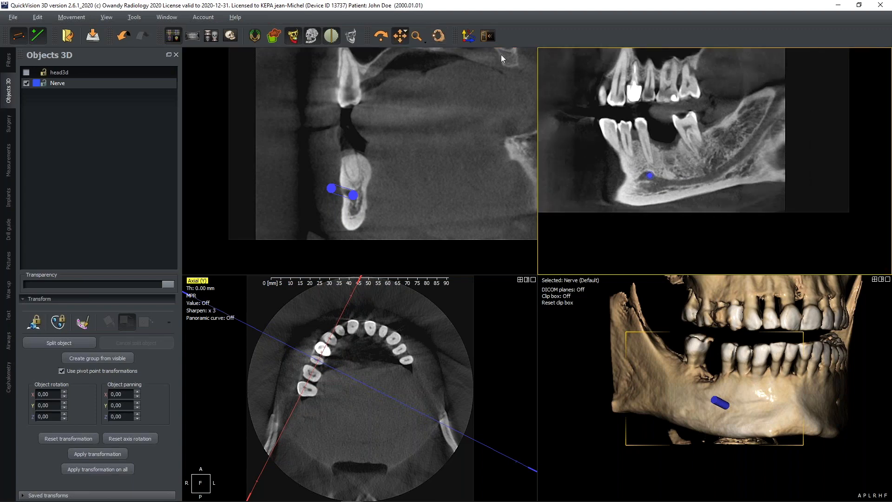
pyautogui.click(438, 37)
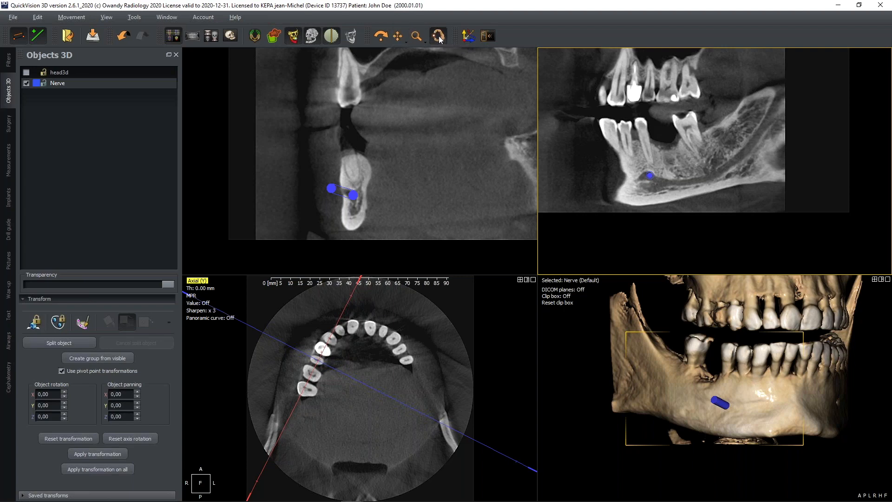
pyautogui.click(658, 179)
pyautogui.click(687, 183)
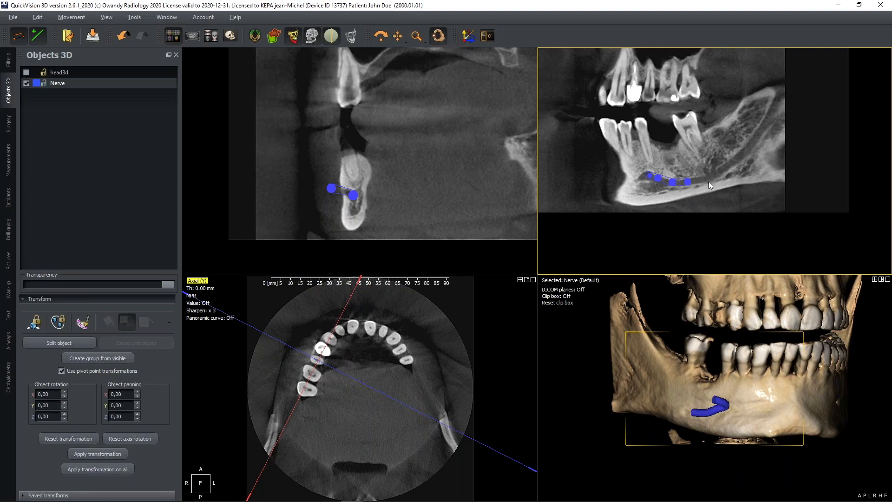
pyautogui.click(704, 178)
pyautogui.click(744, 151)
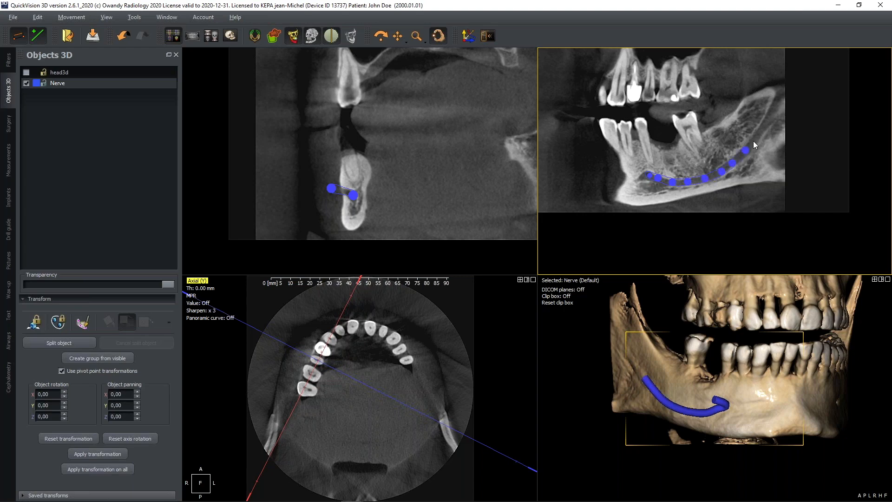
pyautogui.click(765, 122)
# Fine-tune a nerve point along the canal in the sagittal view and finish the nerve points
pyautogui.scroll(2, 761, 169)
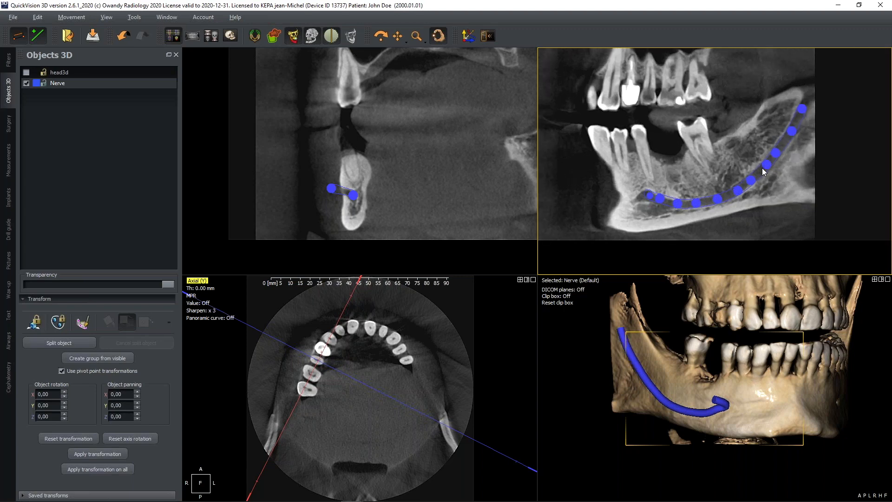
pyautogui.moveTo(753, 183); pyautogui.dragTo(752, 184)
pyautogui.rightClick(717, 202)
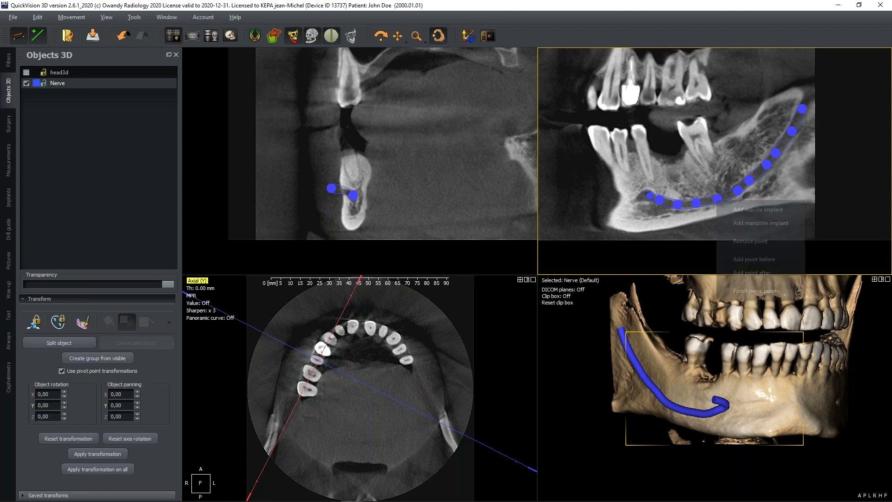
pyautogui.click(753, 291)
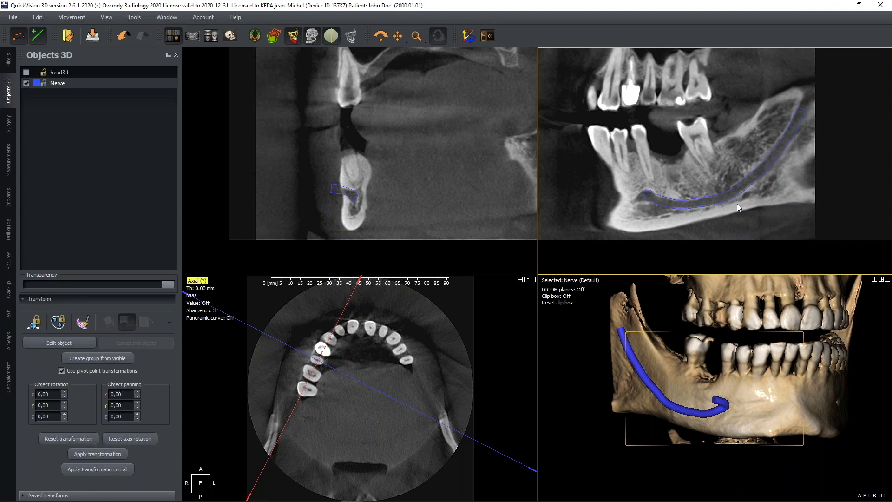
# Change the nerve object's colour to bright green (#55ff00)
pyautogui.click(37, 83)
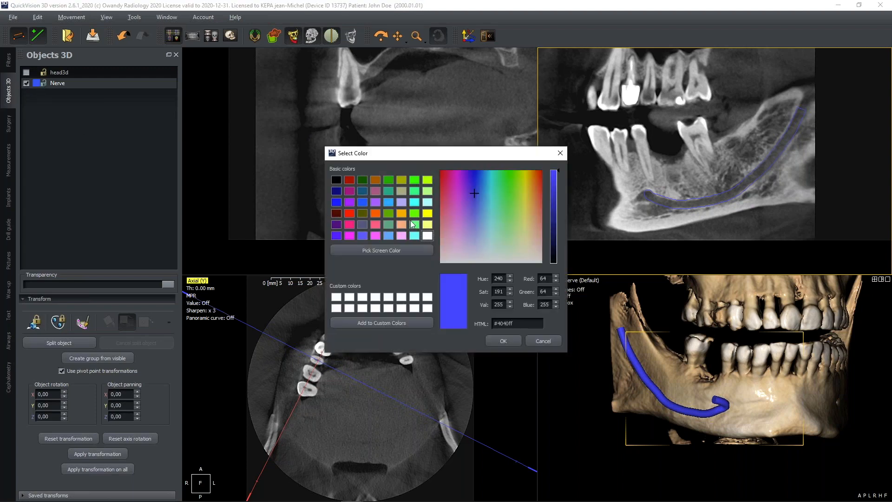
pyautogui.click(413, 214)
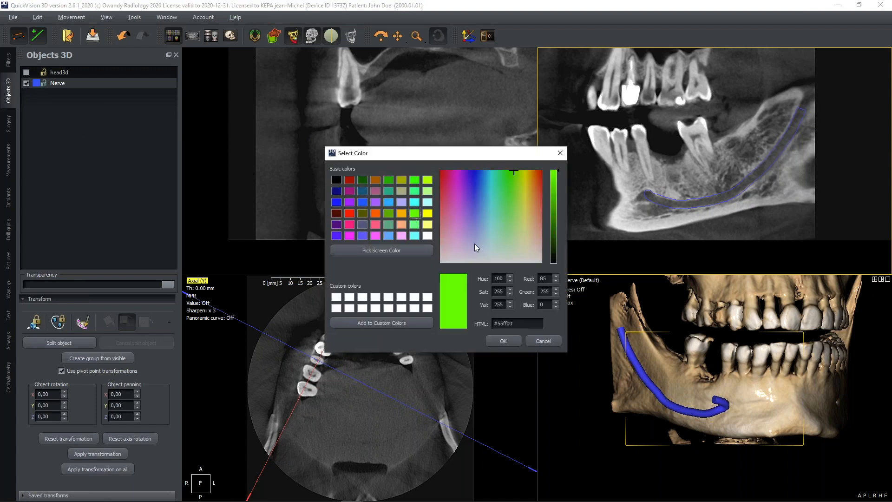
pyautogui.click(502, 341)
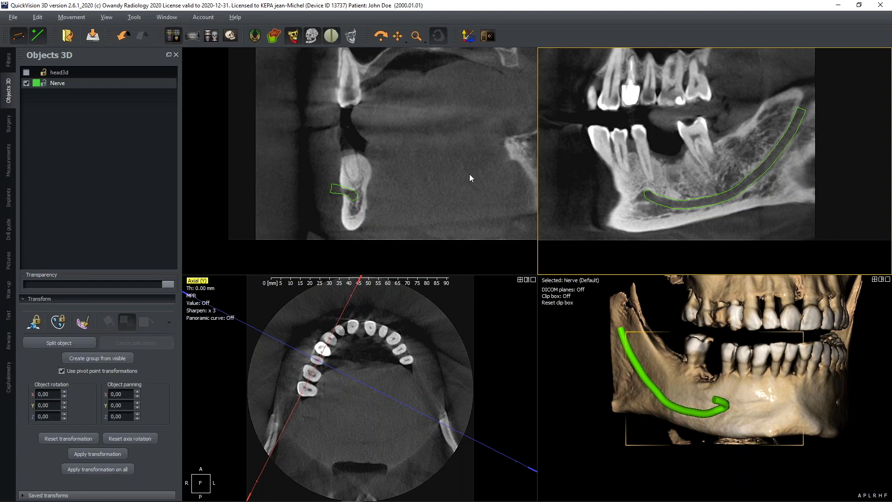
# Show the plane lines again, then move and tilt the slice planes in the sagittal view to cut through the missing lower molar gap
pyautogui.press('space')
pyautogui.press('space')
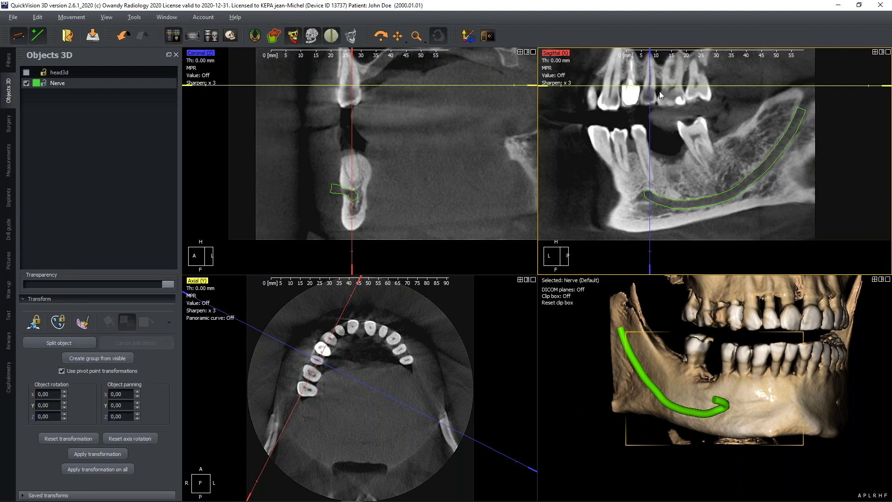
pyautogui.moveTo(670, 124); pyautogui.dragTo(665, 135)
pyautogui.moveTo(666, 254); pyautogui.dragTo(697, 255)
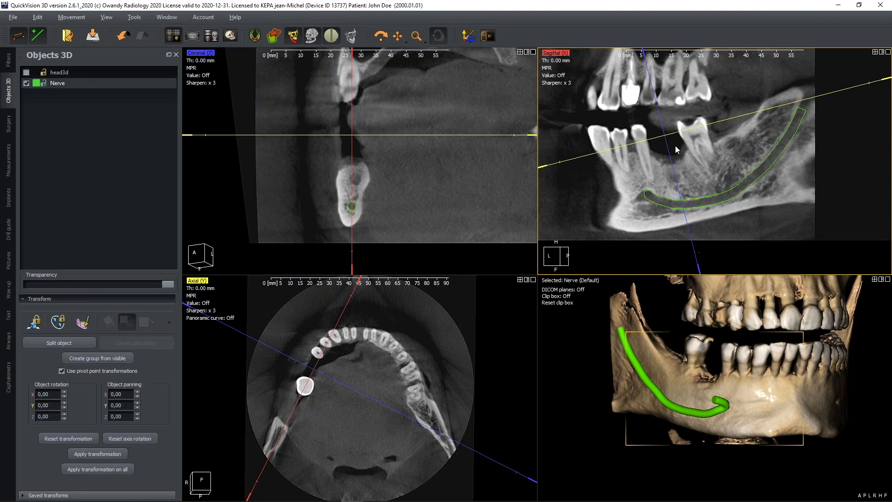
pyautogui.moveTo(883, 83); pyautogui.dragTo(875, 98)
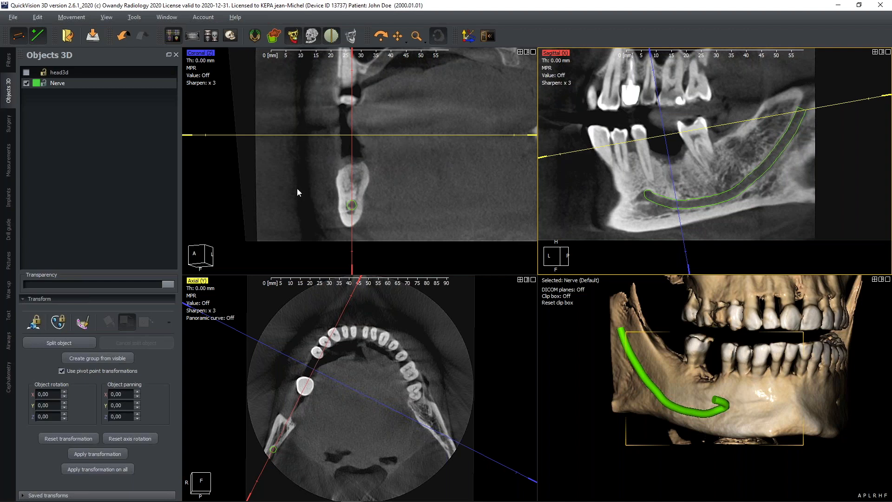
# Measure the bone height from the ridge crest to the top of the nerve in the coronal view, and move its label aside
pyautogui.scroll(3, 372, 208)
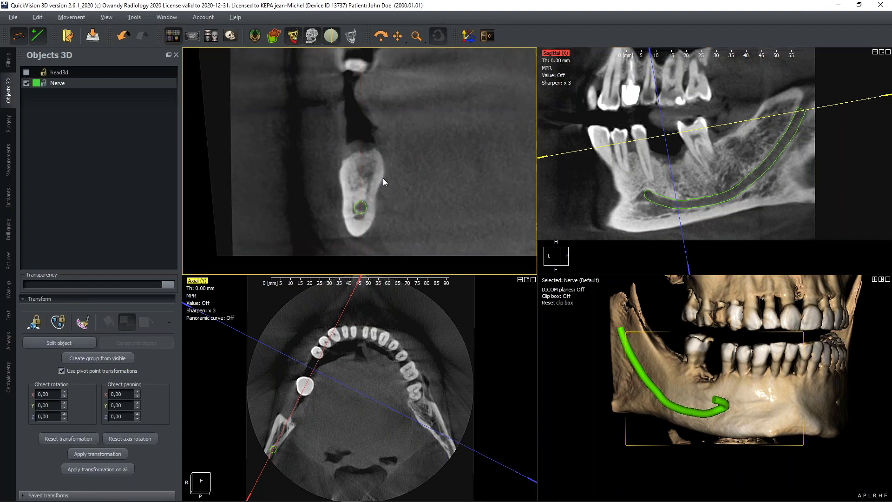
pyautogui.click(8, 160)
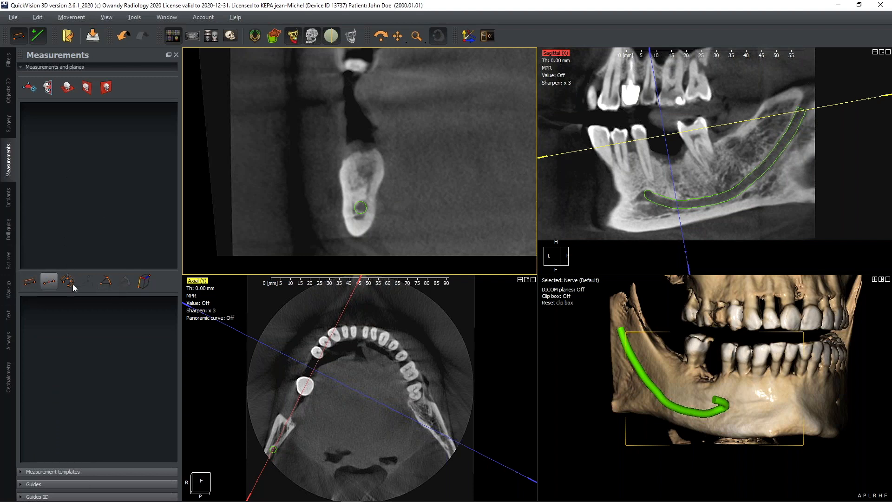
pyautogui.click(30, 287)
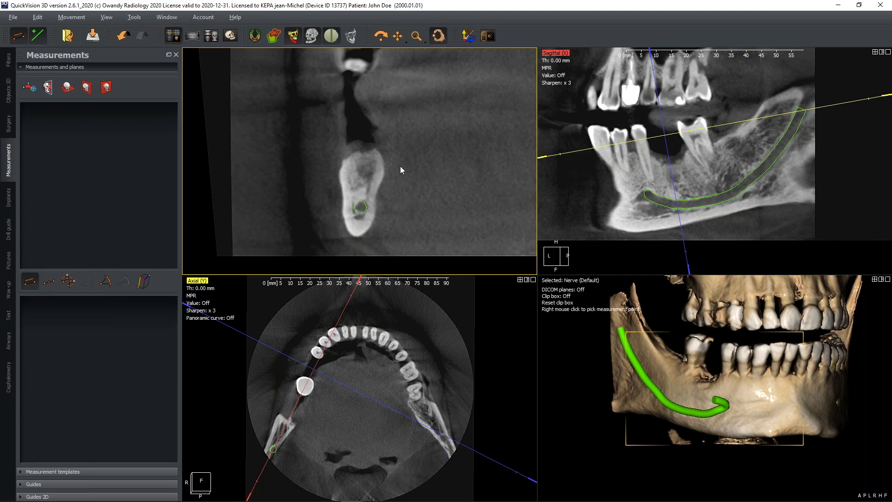
pyautogui.rightClick(365, 153)
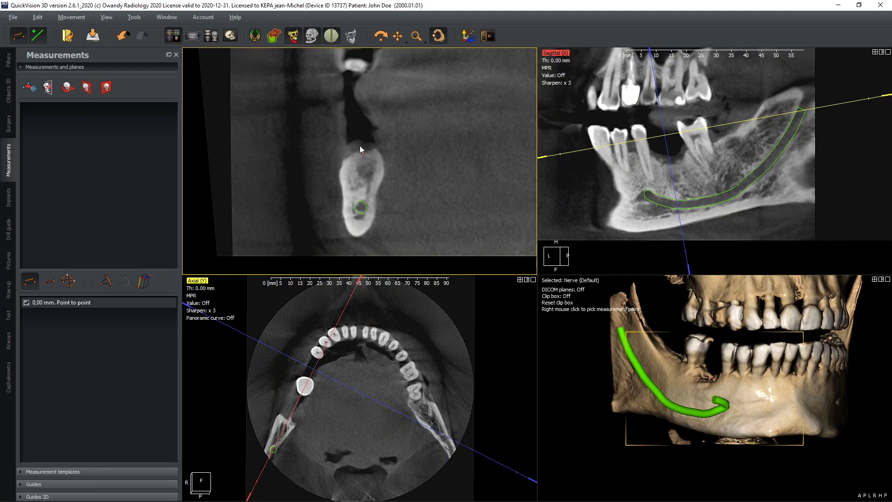
pyautogui.rightClick(365, 189)
pyautogui.rightClick(318, 190)
pyautogui.moveTo(340, 201); pyautogui.dragTo(361, 205)
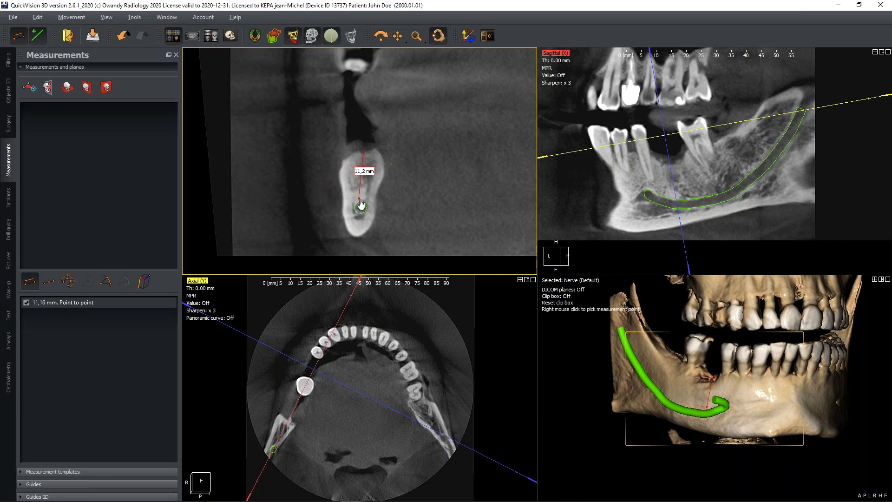
pyautogui.moveTo(360, 175); pyautogui.dragTo(313, 156)
pyautogui.moveTo(317, 152); pyautogui.dragTo(310, 121)
# Measure the ridge width across the bone in the coronal view with a point-to-point distance, and move its label clear of the jaw
pyautogui.click(343, 173)
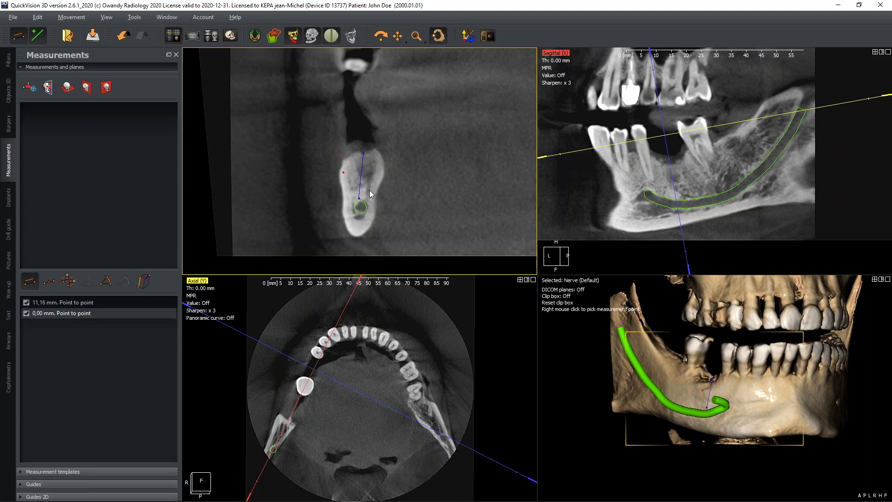
pyautogui.click(379, 174)
pyautogui.moveTo(360, 173); pyautogui.dragTo(426, 134)
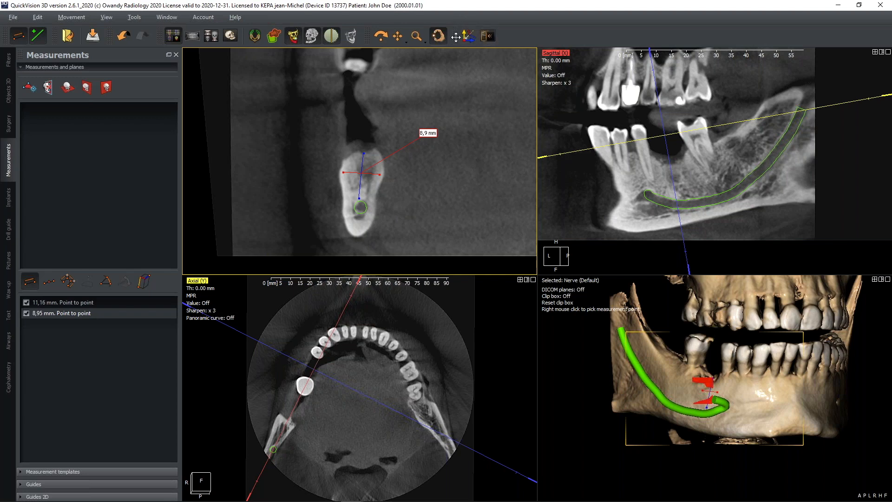
# Reset the slice planes to their default orientation, undo the stray measurement point and leave the measuring mode
pyautogui.click(468, 37)
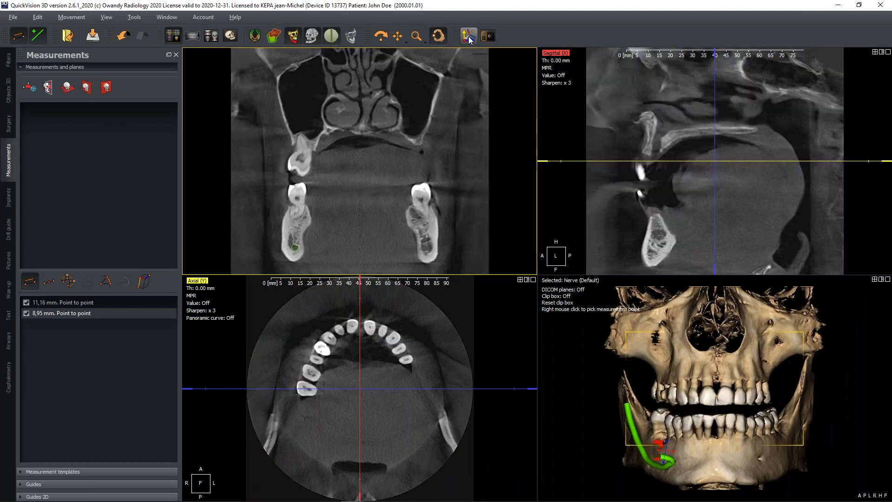
pyautogui.click(449, 107)
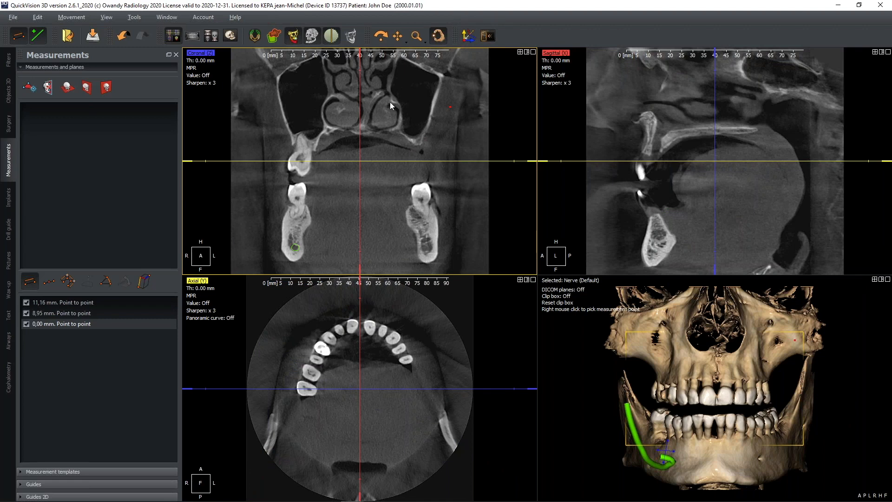
pyautogui.click(123, 35)
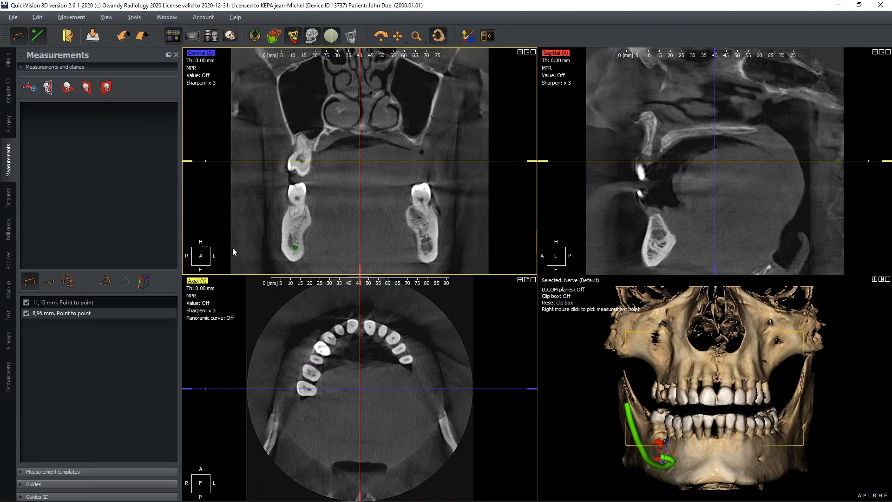
pyautogui.click(438, 35)
# Lower the axial plane in the coronal view to just below the crowns of the mandibular teeth
pyautogui.moveTo(410, 160); pyautogui.dragTo(407, 201)
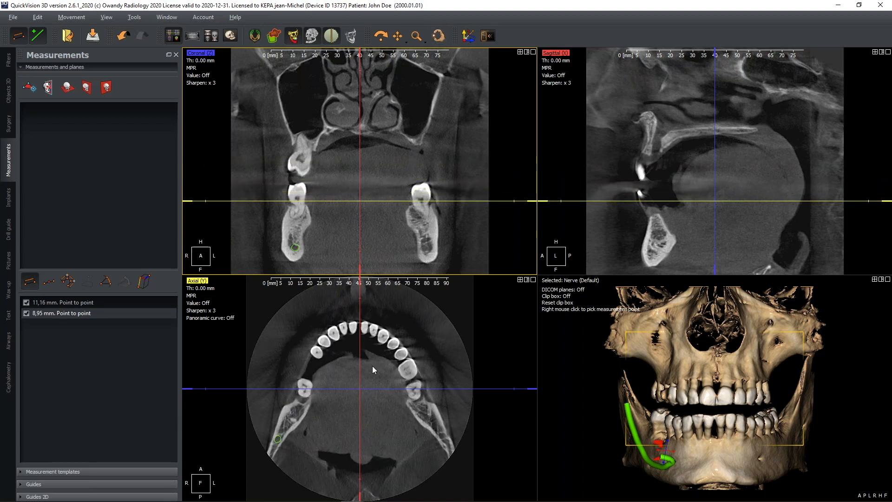
pyautogui.scroll(1, 321, 389)
pyautogui.scroll(2, 321, 384)
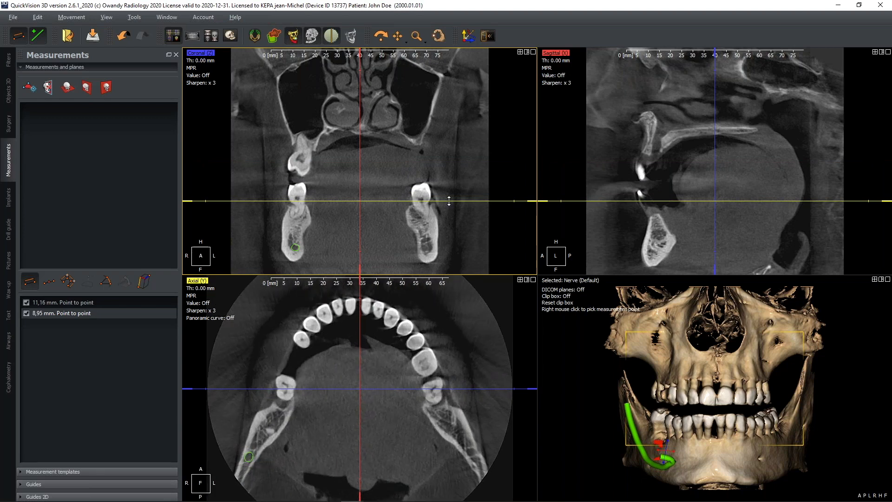
pyautogui.moveTo(448, 201); pyautogui.dragTo(448, 206)
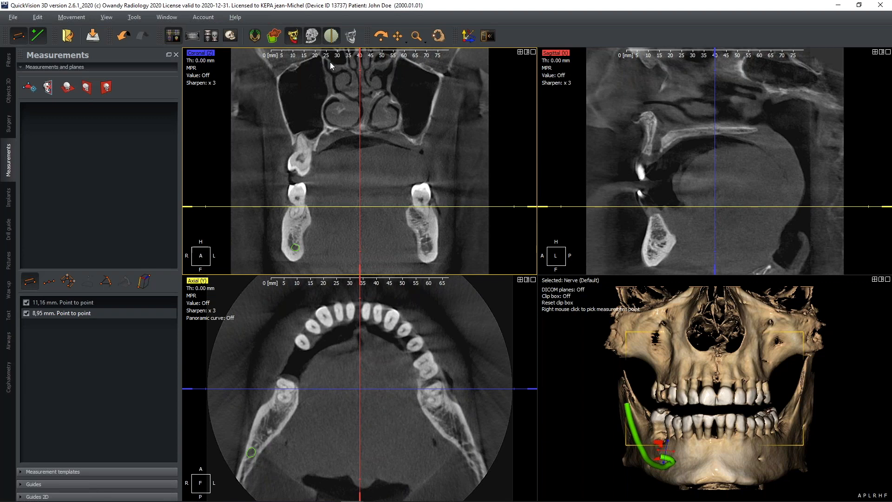
# Switch to the panoramic layout and set the panoramic curve to Mandible
pyautogui.click(193, 35)
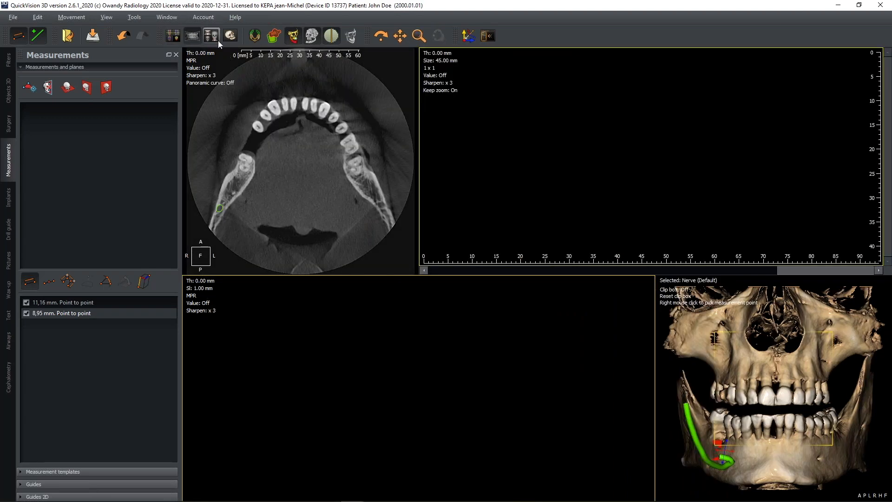
pyautogui.click(230, 83)
pyautogui.click(441, 252)
pyautogui.click(425, 272)
pyautogui.click(429, 267)
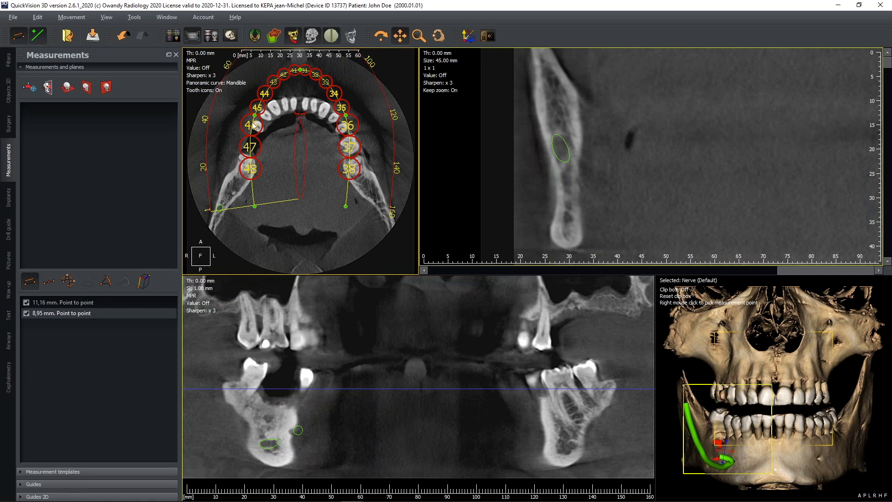
# Adjust the default mandibular curve's control points to follow the lower dental arch in the axial view
pyautogui.moveTo(255, 208); pyautogui.dragTo(236, 196)
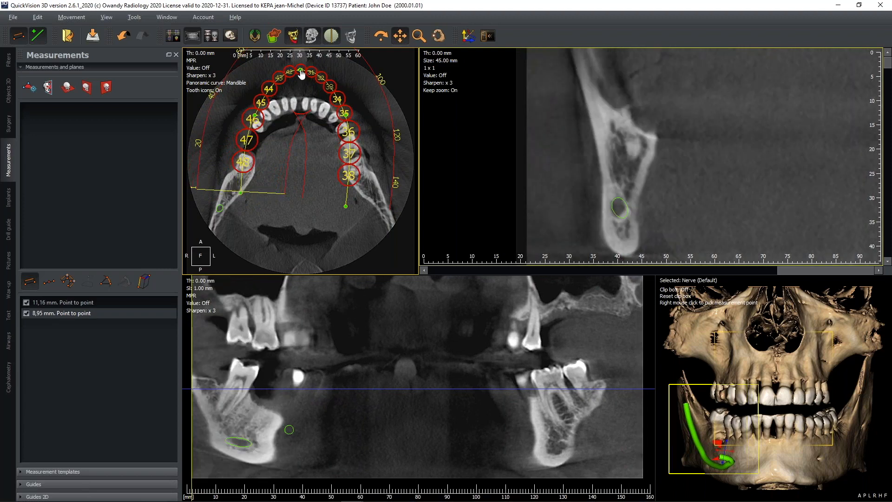
pyautogui.moveTo(296, 103); pyautogui.dragTo(261, 124)
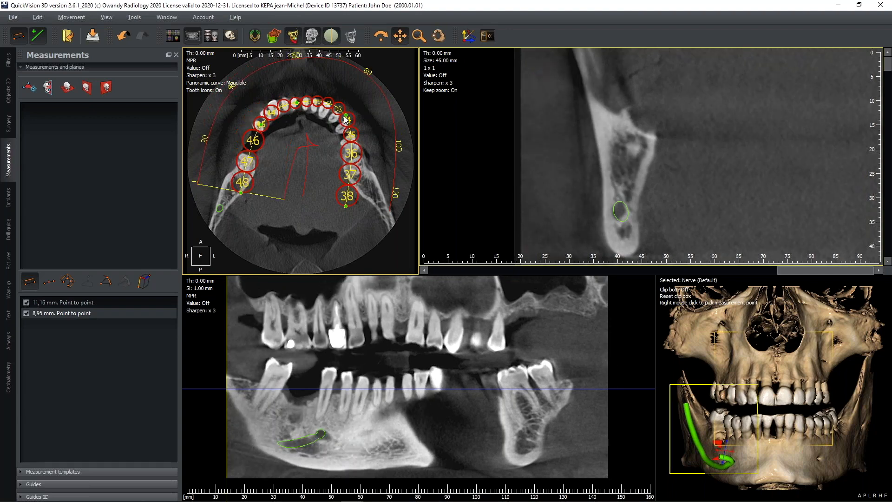
pyautogui.moveTo(337, 125); pyautogui.dragTo(336, 125)
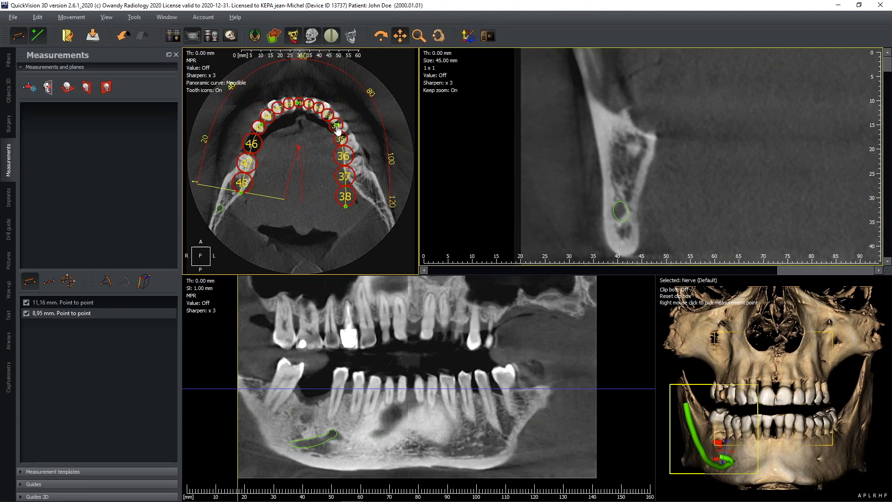
pyautogui.moveTo(344, 207); pyautogui.dragTo(366, 200)
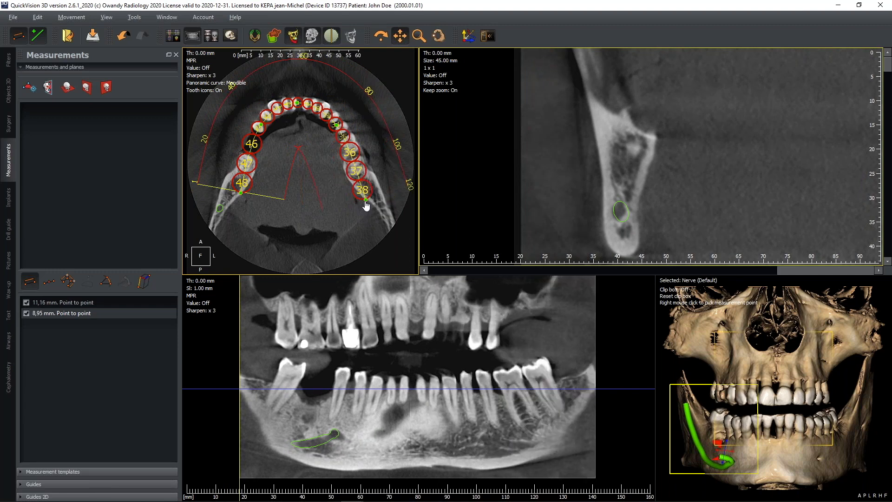
# Remove all points of the panoramic curve and place five new ones along the lower arch, from tooth 48 round to tooth 38
pyautogui.rightClick(366, 202)
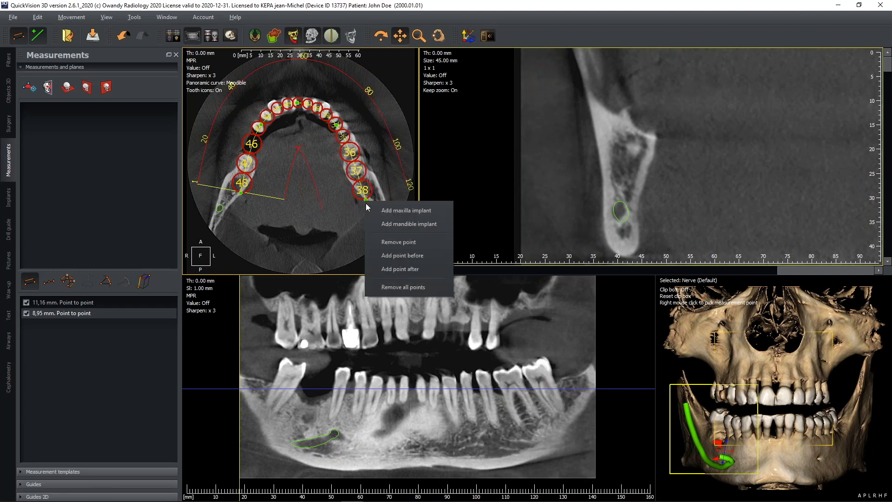
pyautogui.click(389, 287)
pyautogui.click(237, 186)
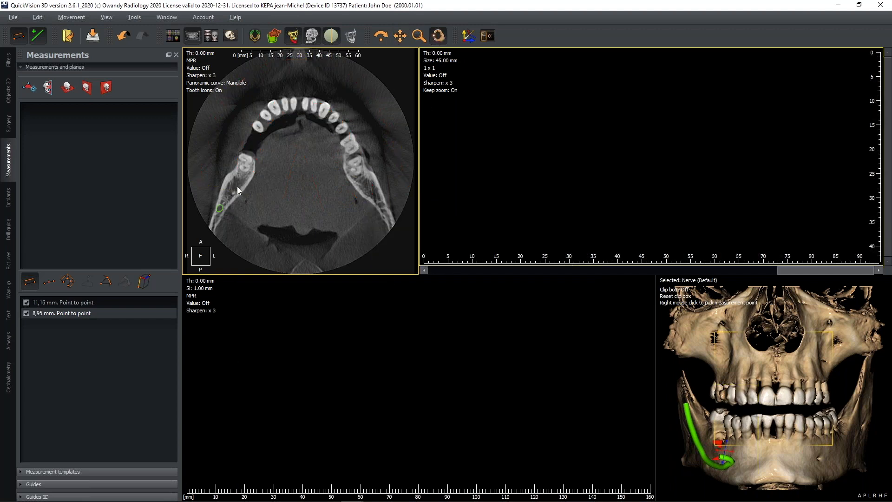
pyautogui.click(263, 122)
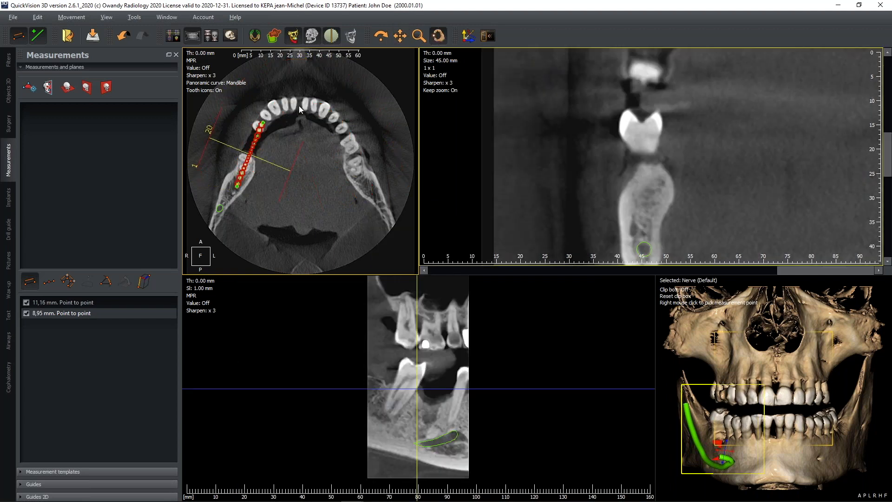
pyautogui.click(300, 105)
pyautogui.click(339, 129)
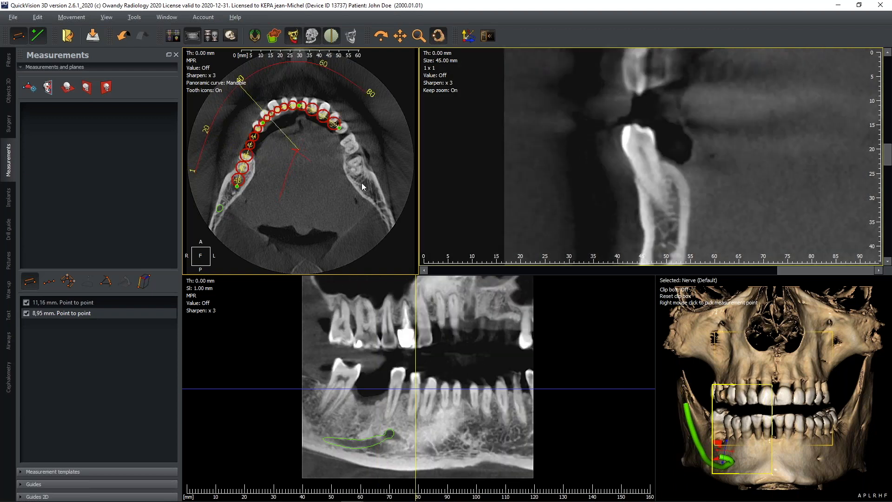
pyautogui.click(362, 188)
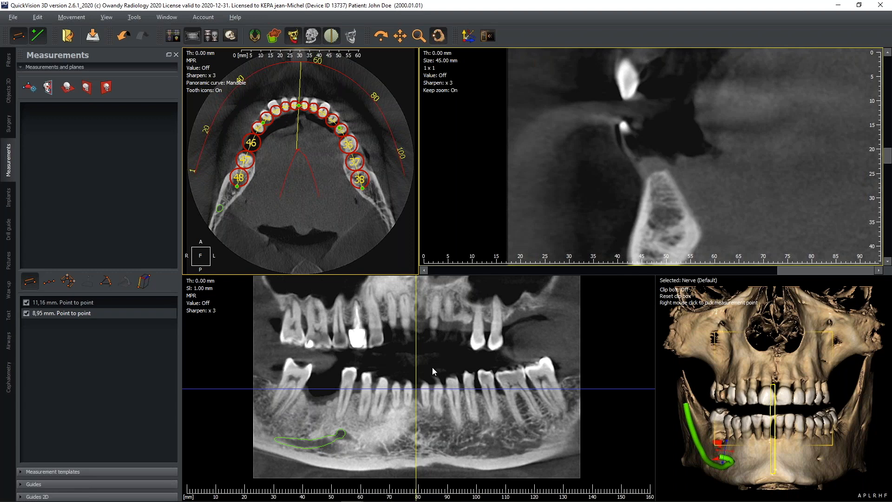
# Set the panoramic view's slice thickness to 10 mm and its sharpen factor to x 5
pyautogui.click(215, 283)
pyautogui.write('10')
pyautogui.press('Return')
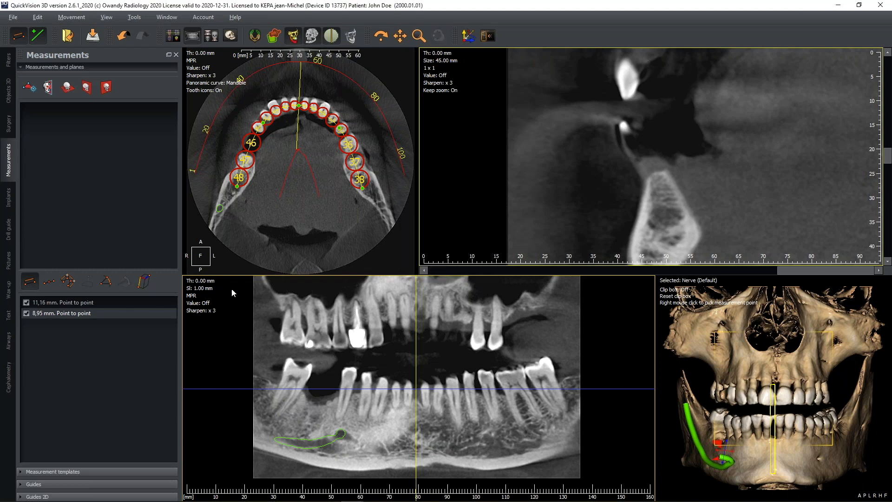
pyautogui.click(213, 315)
pyautogui.click(417, 253)
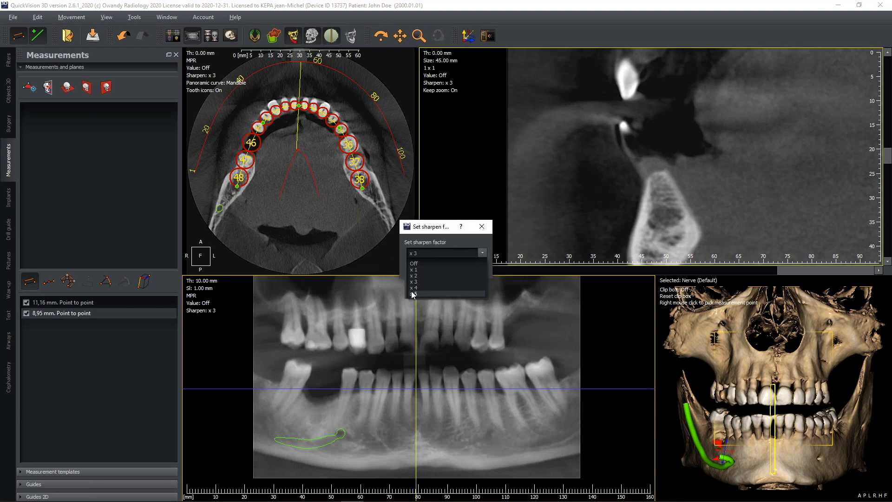
pyautogui.click(414, 296)
pyautogui.click(428, 266)
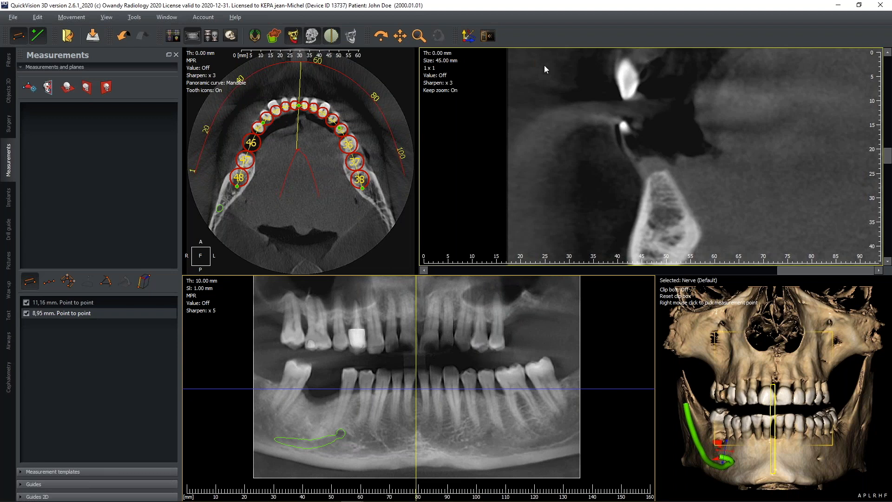
# Fit the whole jaw in the cross-section view and move its slice line in the panoramic view to the missing tooth 46 site
pyautogui.moveTo(607, 160); pyautogui.dragTo(676, 141, button='right')
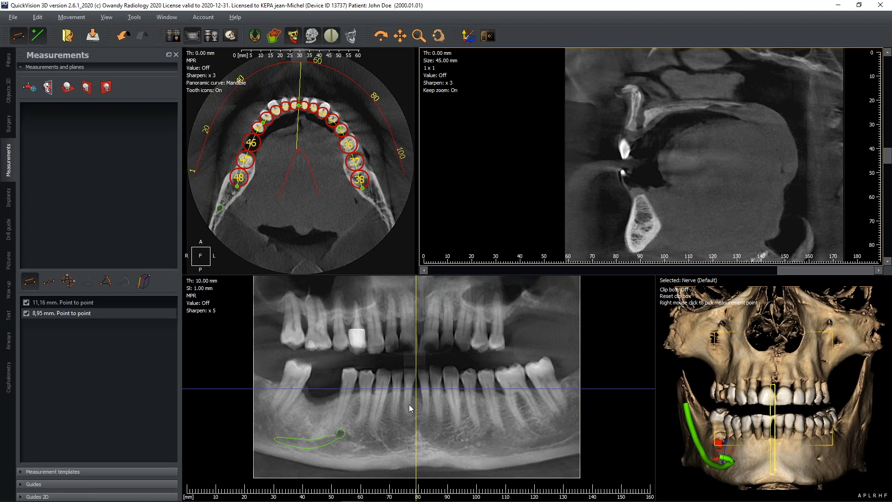
pyautogui.moveTo(416, 362); pyautogui.dragTo(328, 364)
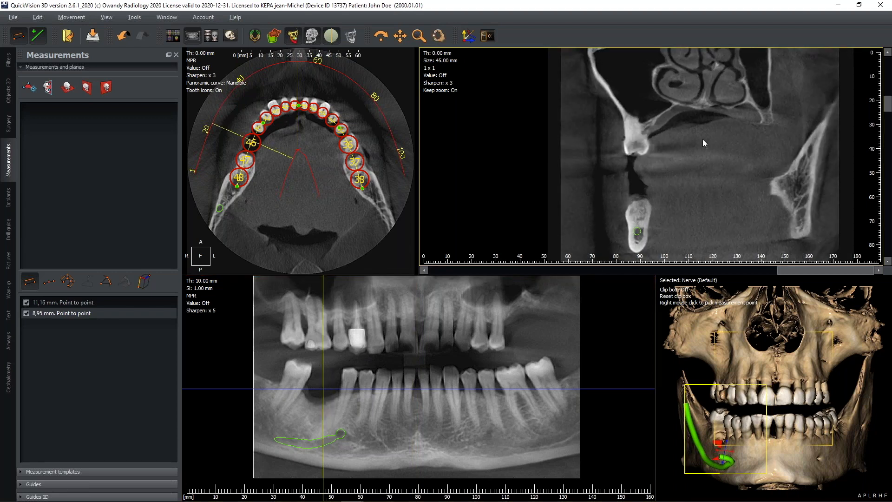
# Try the 2 x 1 layout for the cross-section view and set it to 4 x 3
pyautogui.moveTo(644, 254); pyautogui.dragTo(667, 200, button='middle')
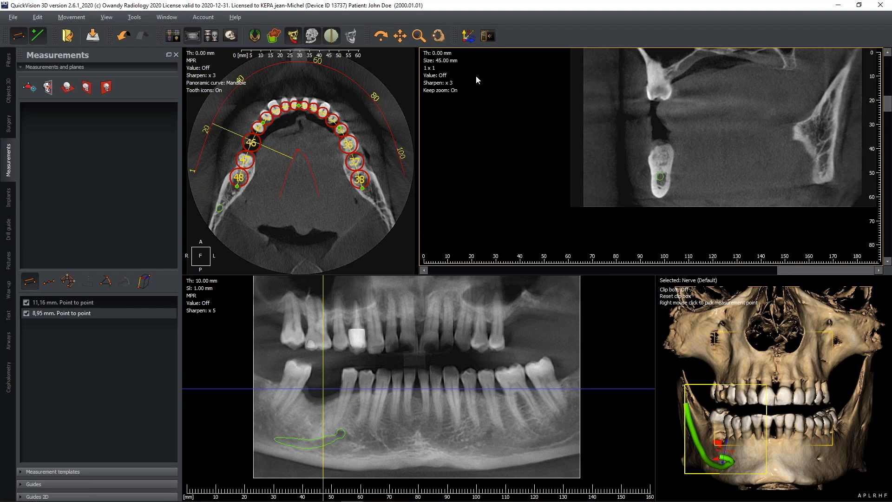
pyautogui.click(433, 71)
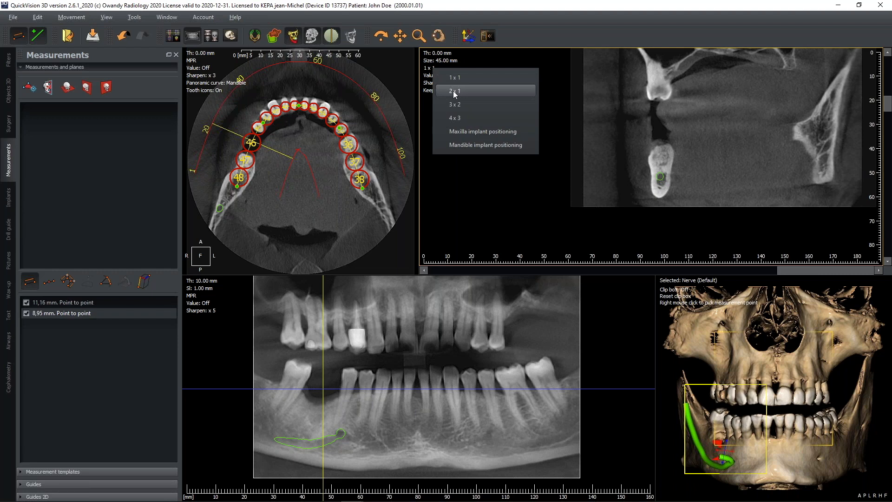
pyautogui.click(454, 90)
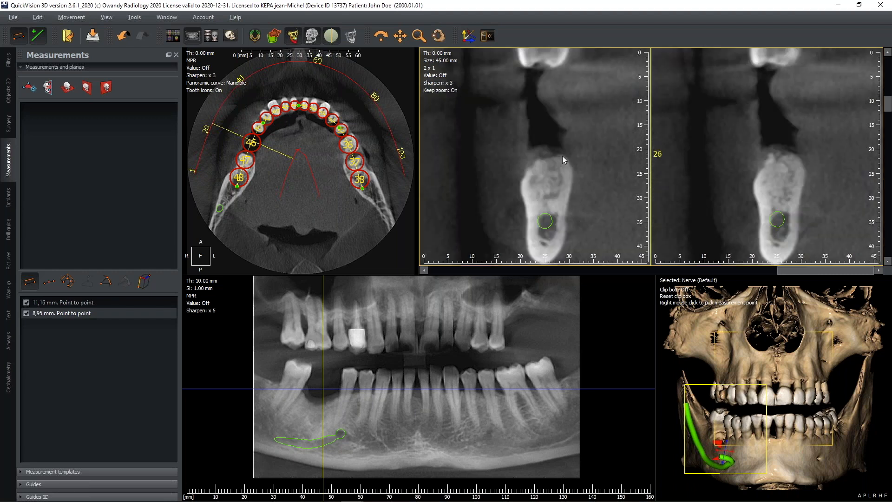
pyautogui.scroll(-2, 562, 155)
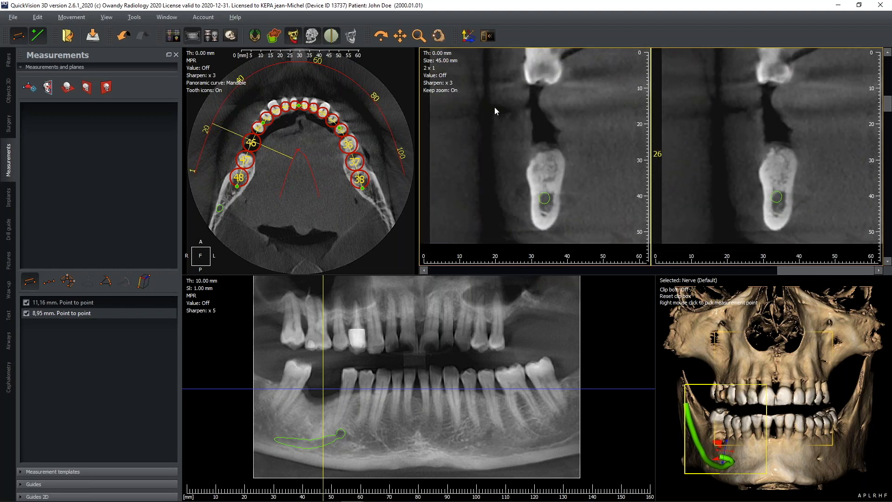
pyautogui.click(432, 69)
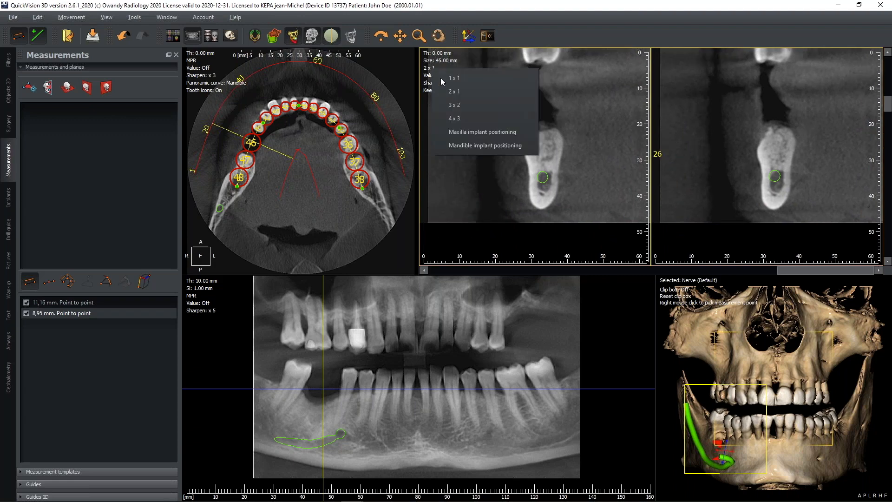
pyautogui.click(460, 119)
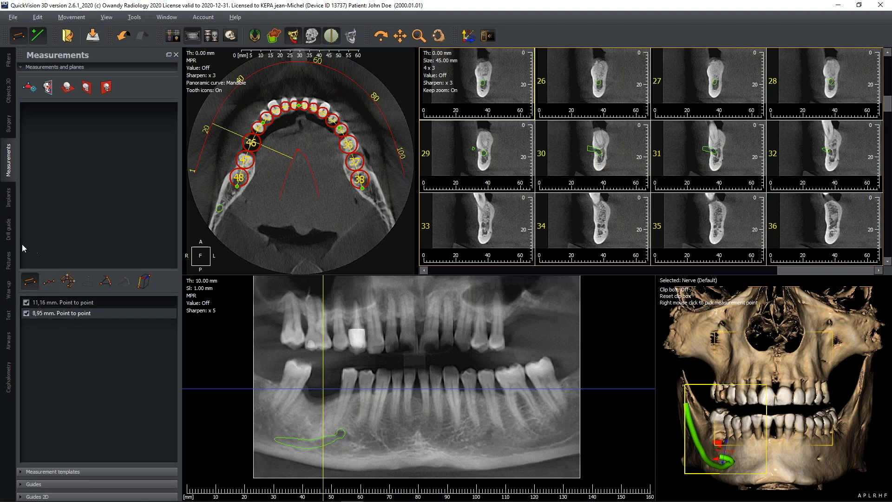
# Remove both generated pictures from the study's pictures
pyautogui.click(9, 264)
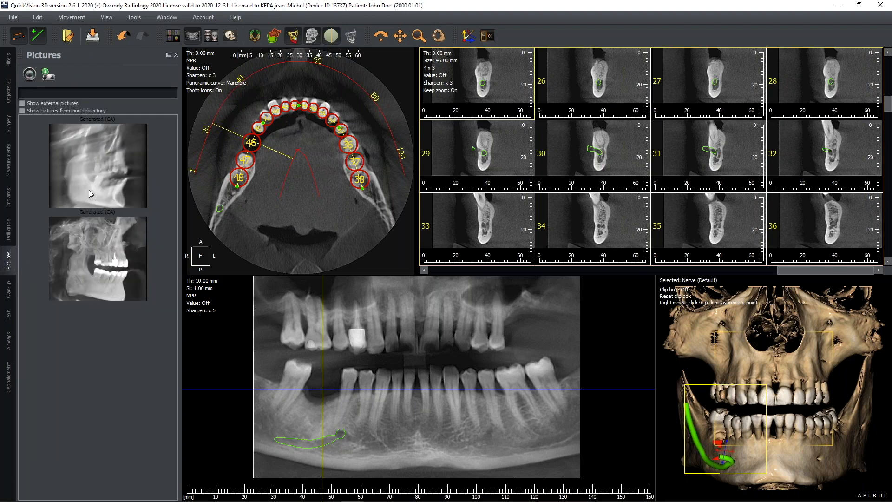
pyautogui.click(104, 186)
pyautogui.click(102, 225)
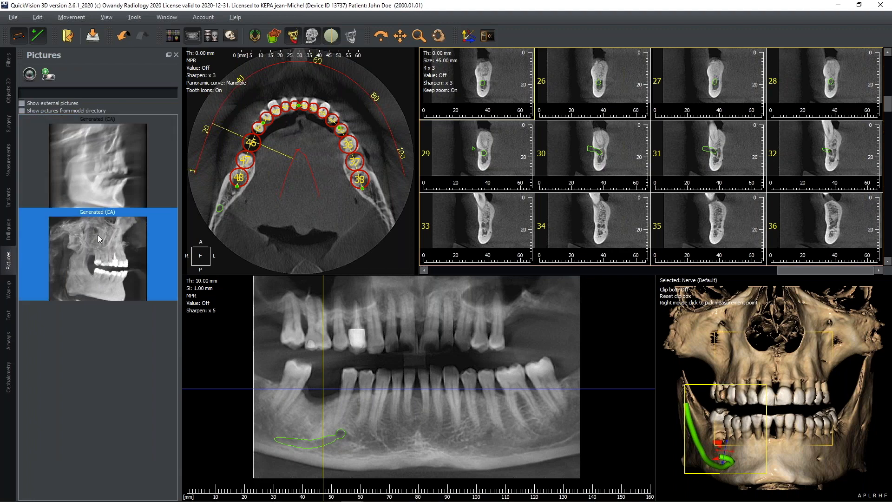
pyautogui.rightClick(99, 175)
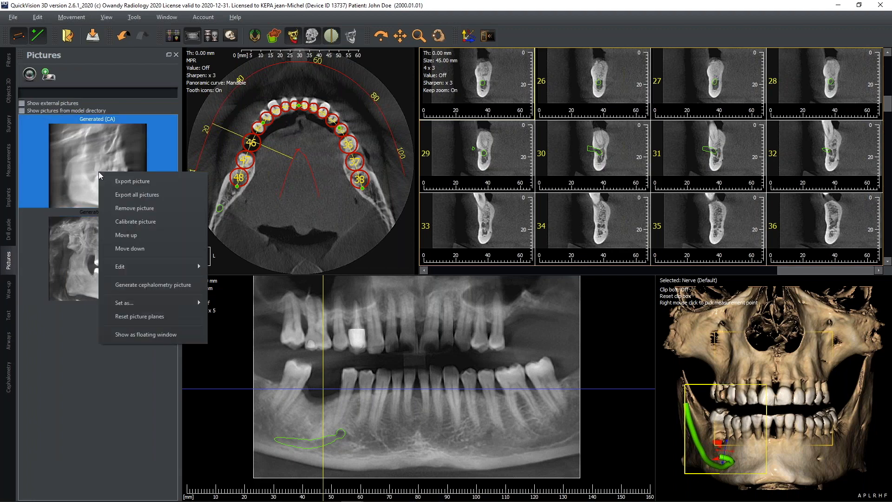
pyautogui.click(115, 207)
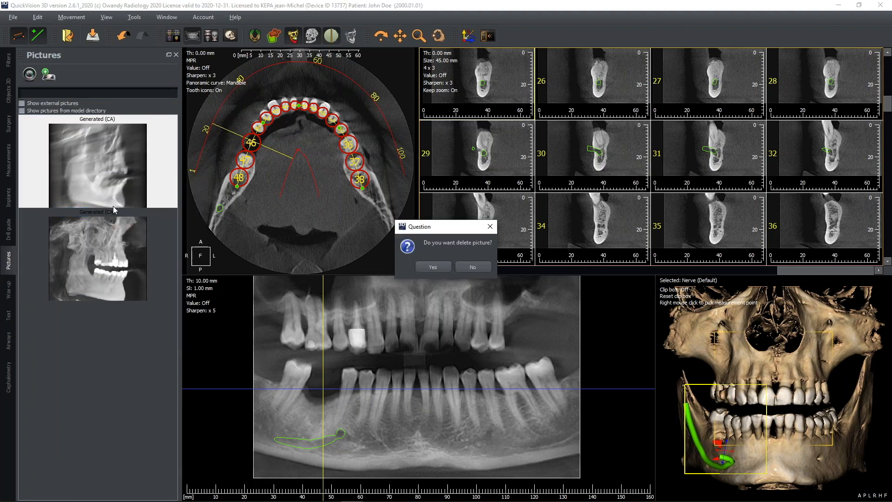
pyautogui.click(433, 267)
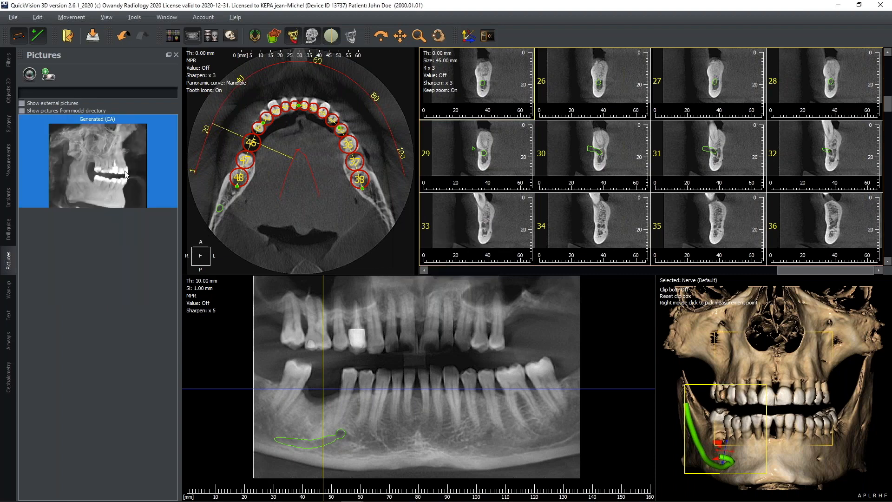
pyautogui.rightClick(125, 175)
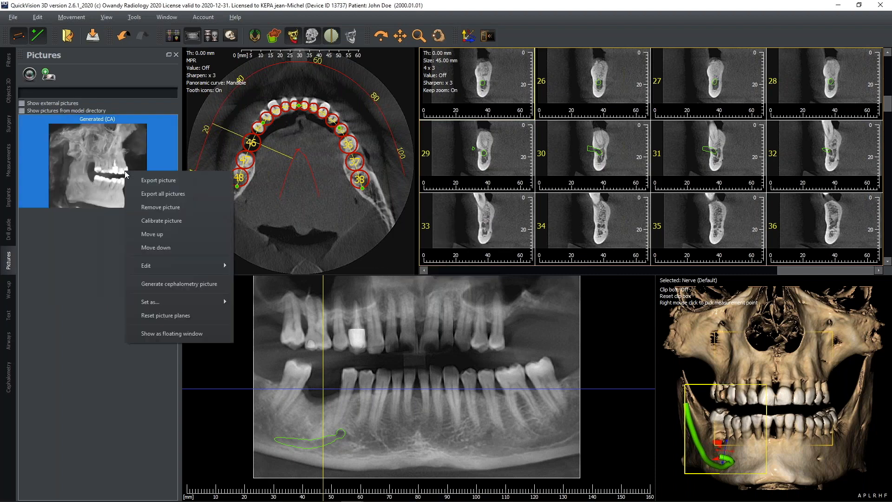
pyautogui.click(163, 207)
pyautogui.press('Return')
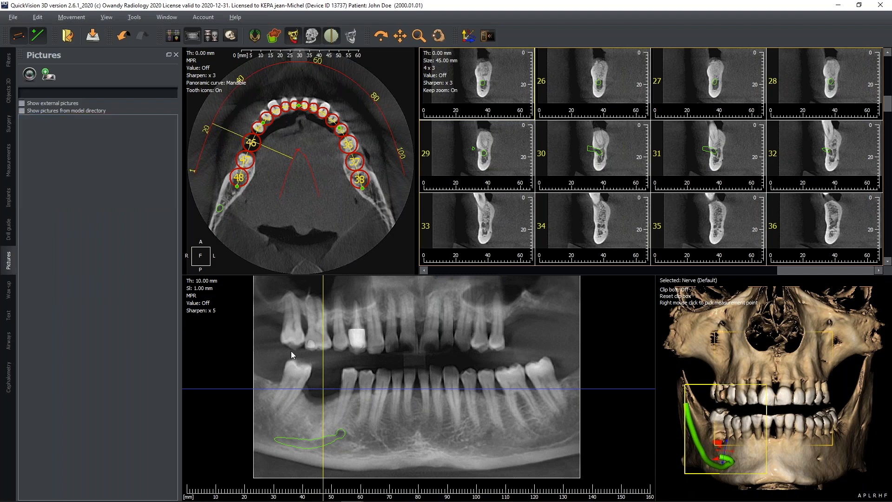
# Take a picture of the current views named "test" with the description "comments"
pyautogui.click(29, 74)
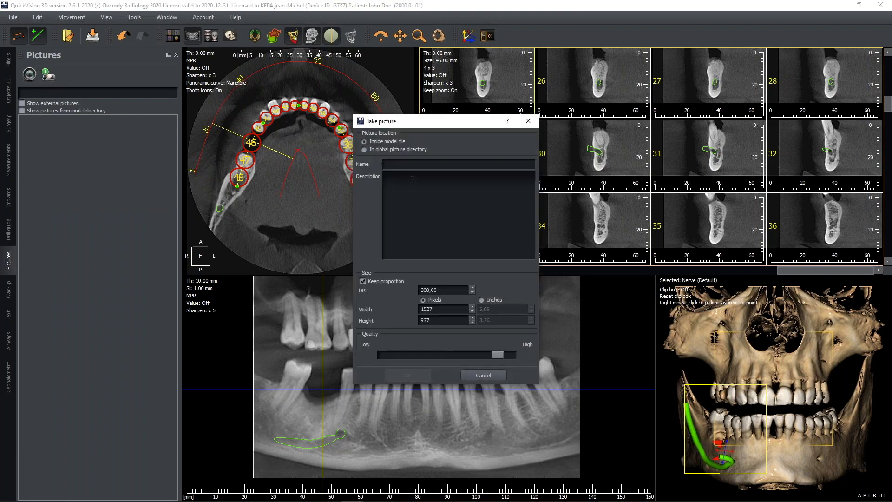
pyautogui.write('test')
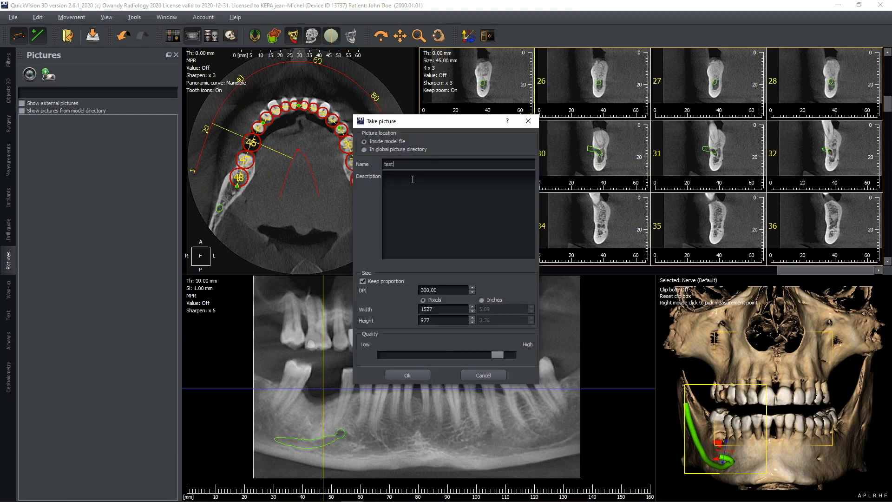
pyautogui.click(412, 180)
pyautogui.write('comments')
pyautogui.click(416, 375)
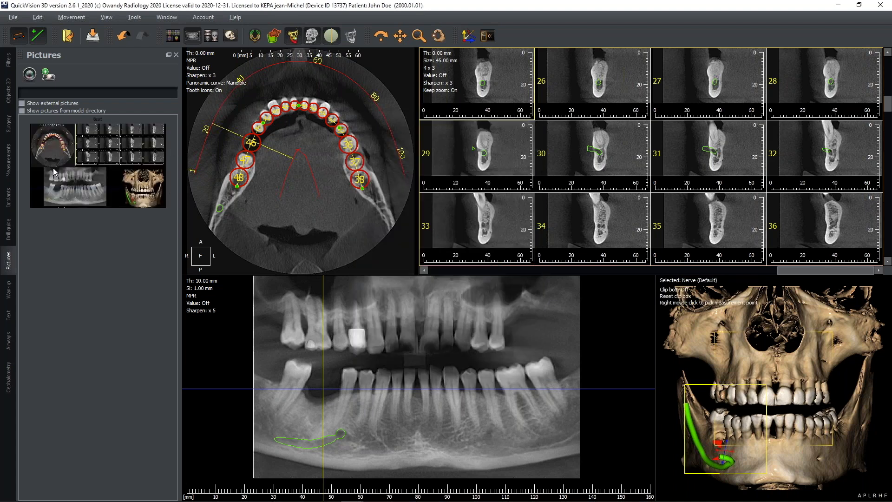
# Open the saved "test" picture in its own window to view it with its comment, and close it
pyautogui.click(102, 154)
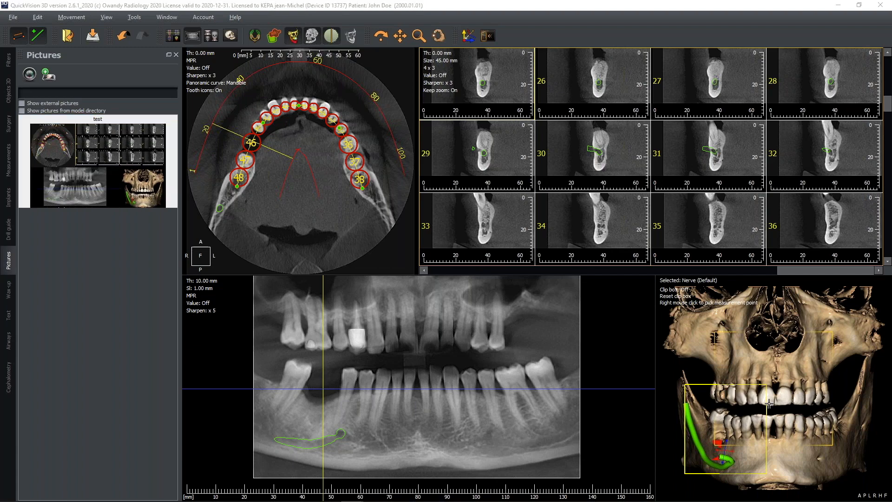
pyautogui.moveTo(0, 145); pyautogui.dragTo(543, 47)
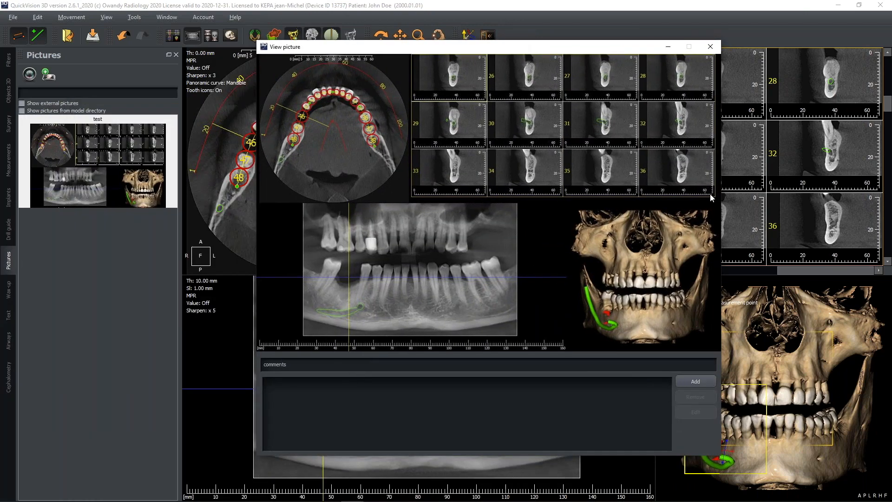
pyautogui.click(711, 48)
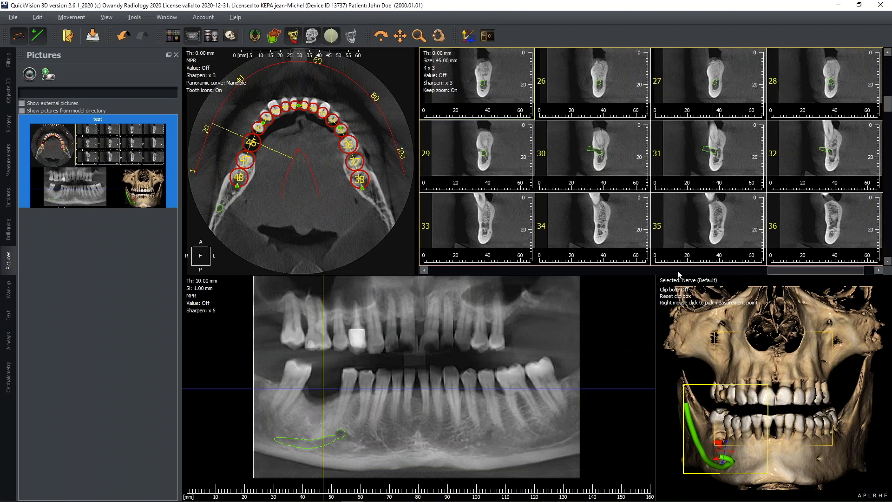
# Rotate the cross-sections to run lengthwise along the right mandible and show a single slice in the 1 x 1 layout
pyautogui.moveTo(784, 272); pyautogui.dragTo(770, 271)
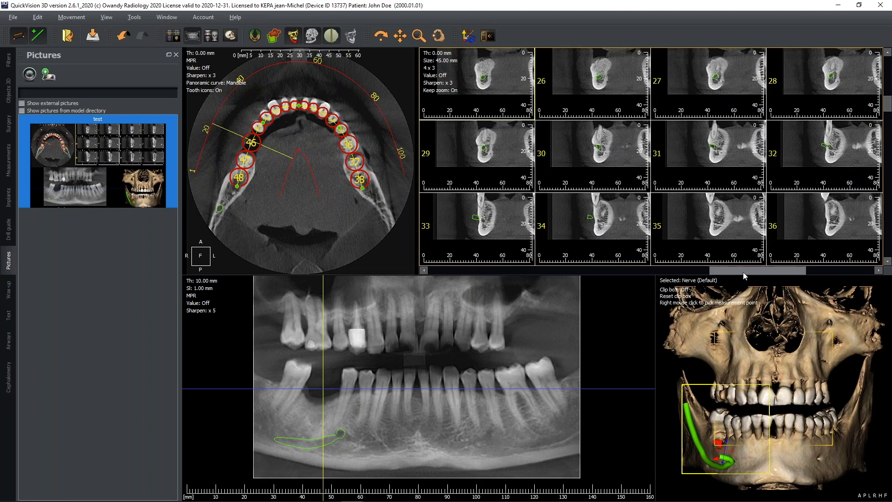
pyautogui.click(645, 271)
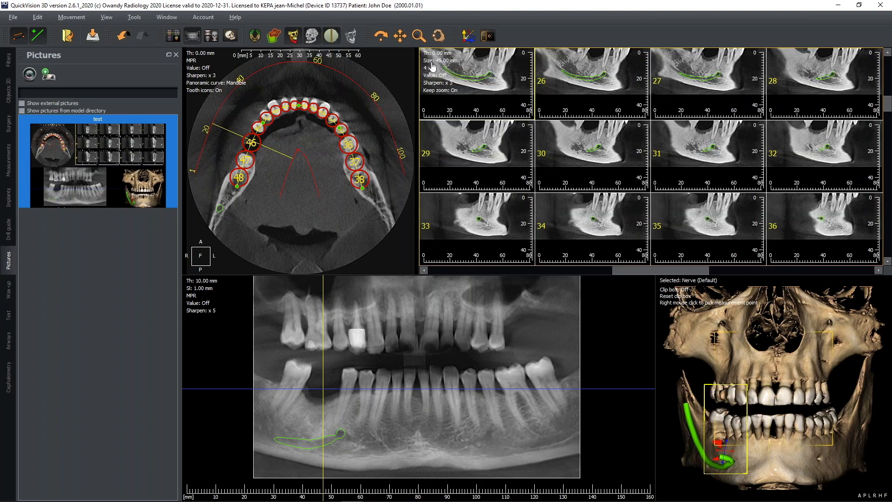
pyautogui.click(433, 71)
pyautogui.click(467, 76)
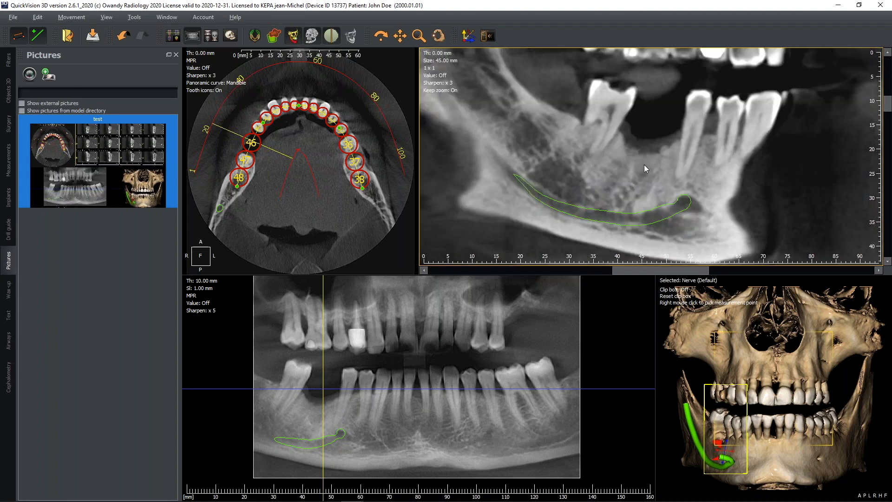
pyautogui.scroll(-2, 644, 165)
# Take a second picture of the views, named "test2", showing the lengthwise slice
pyautogui.click(29, 74)
pyautogui.write('test2')
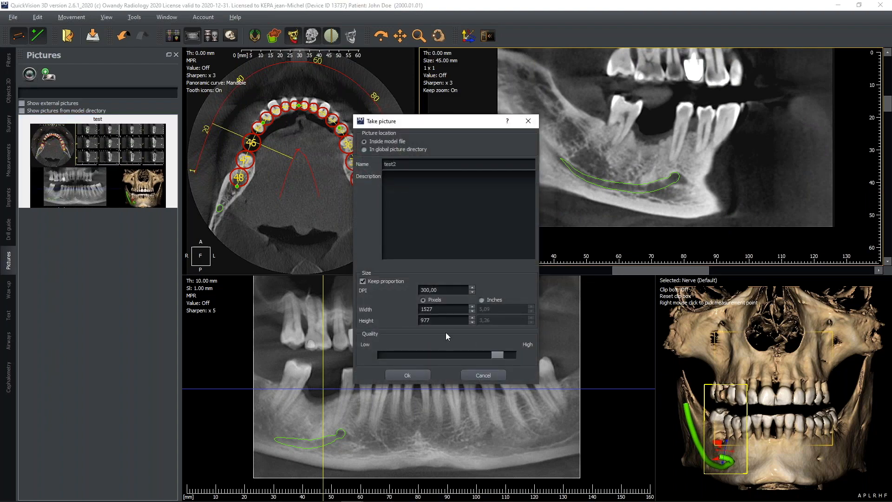
pyautogui.click(406, 375)
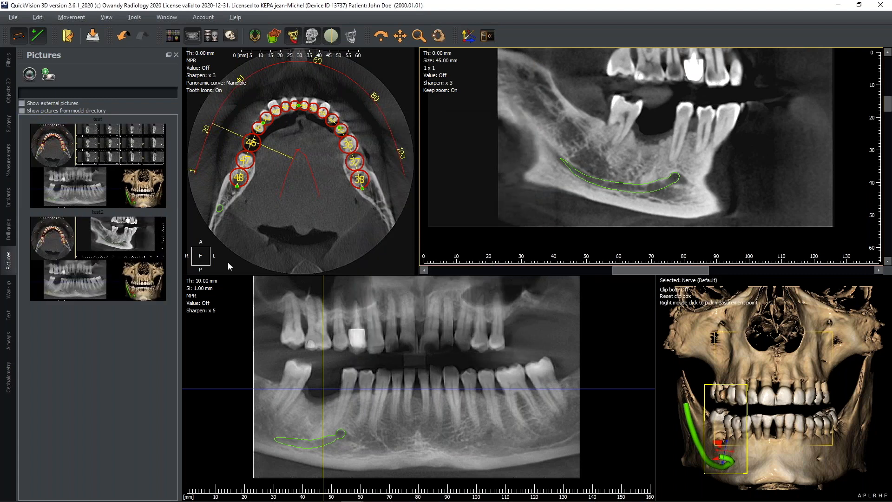
# Return the cross-section view to the 4 x 3 layout and rotate the slices back across the arch
pyautogui.click(432, 69)
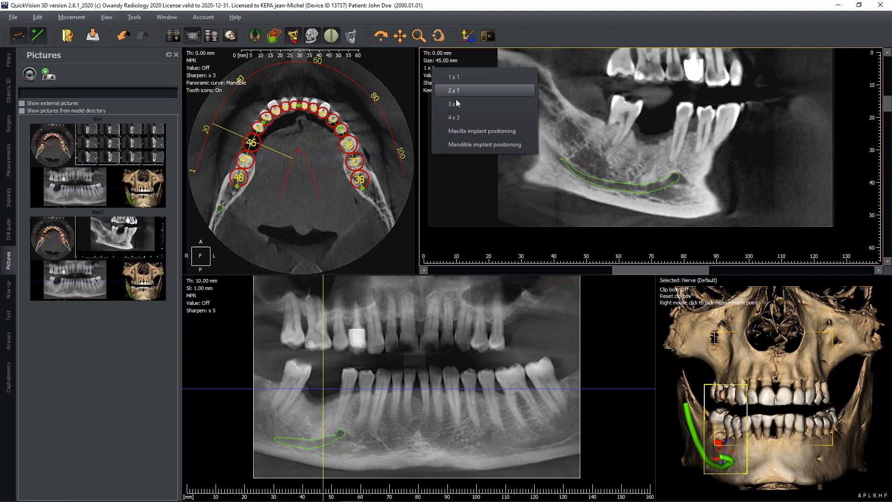
pyautogui.click(455, 116)
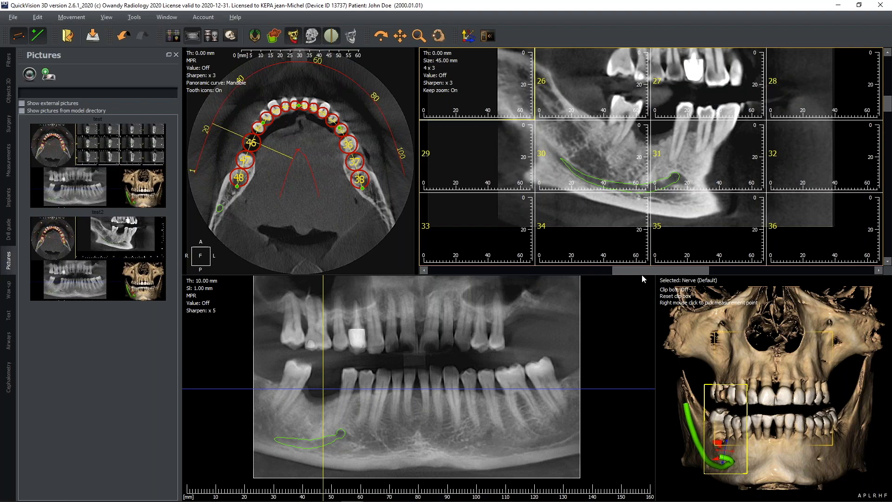
pyautogui.click(859, 272)
pyautogui.click(871, 273)
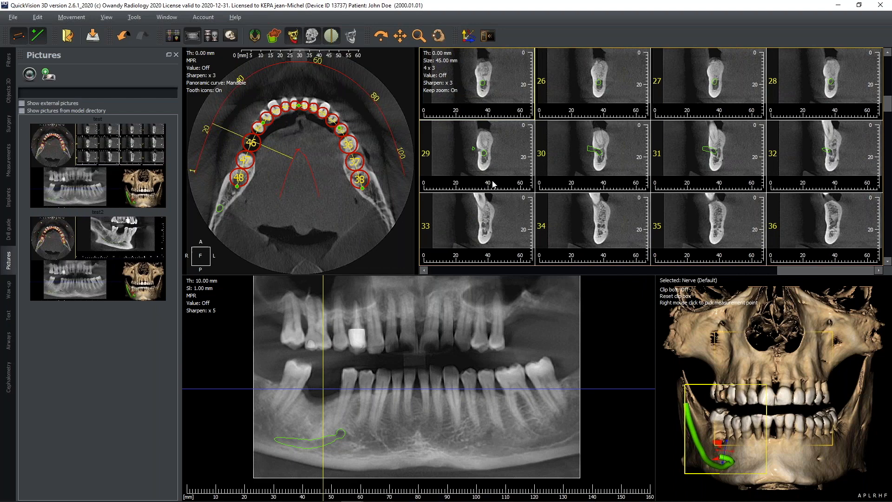
# Start a printed report, filling in the practice name and "Informations" as the additional information
pyautogui.click(13, 19)
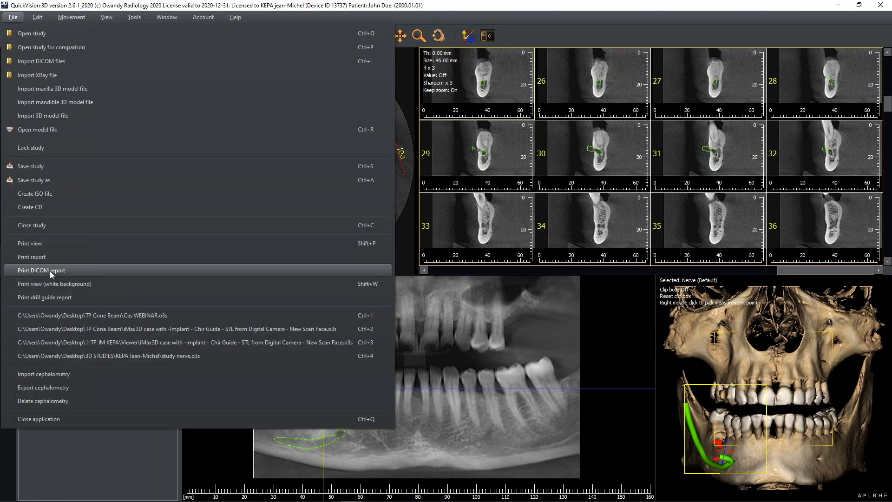
pyautogui.click(35, 257)
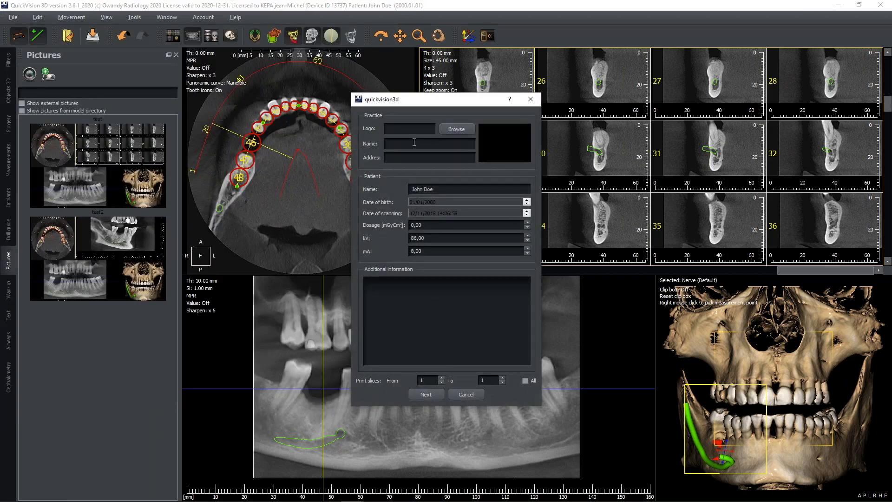
pyautogui.write('Dr APEX')
pyautogui.click(399, 292)
pyautogui.write('Informations')
pyautogui.moveTo(477, 97); pyautogui.dragTo(365, 66)
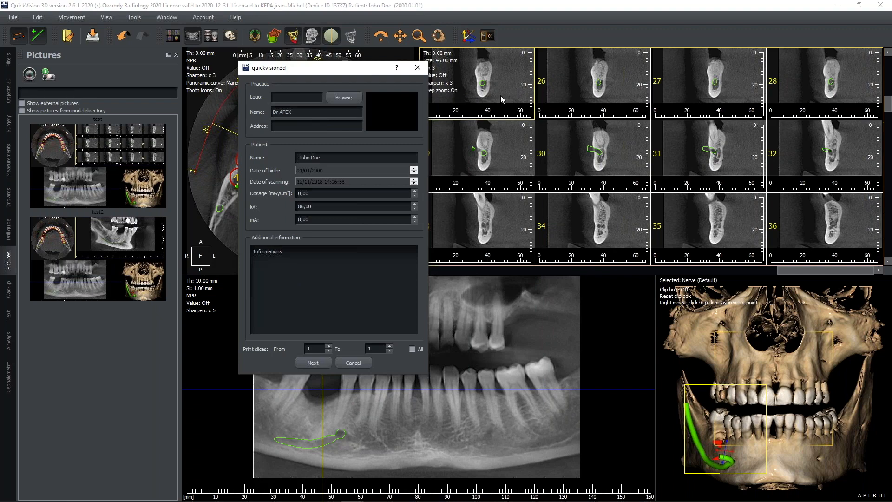
# Set the report's printed slices to begin at slice 25 and generate the print preview
pyautogui.doubleClick(308, 348)
pyautogui.write('25')
pyautogui.press('Tab')
pyautogui.click(314, 365)
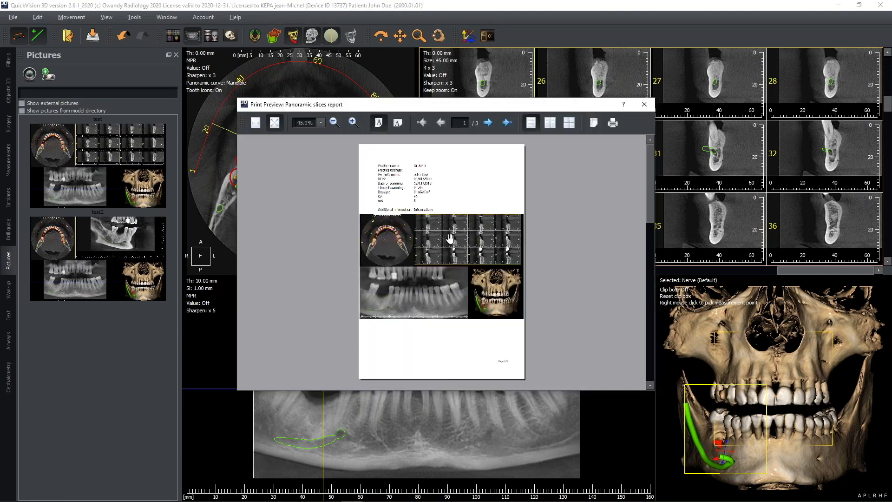
# Export the report as a PDF named "Repport 200526" in the Rapports folder inside TP Cone Beam
pyautogui.click(612, 123)
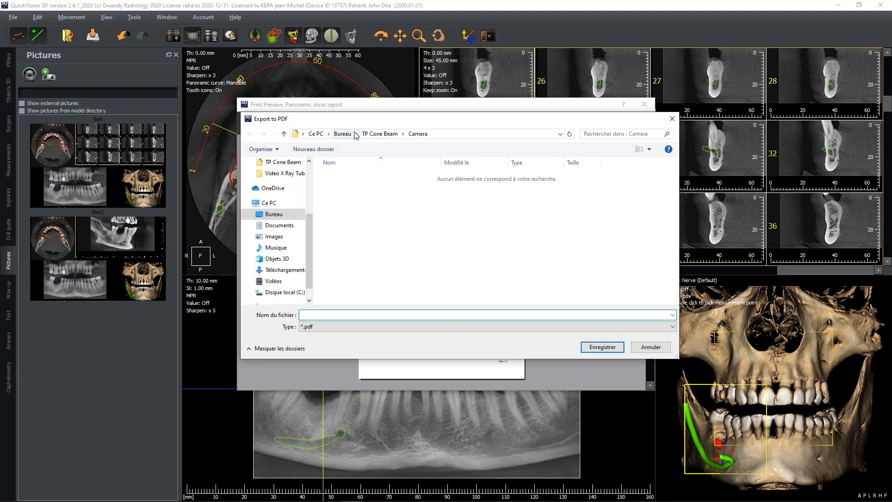
pyautogui.click(380, 134)
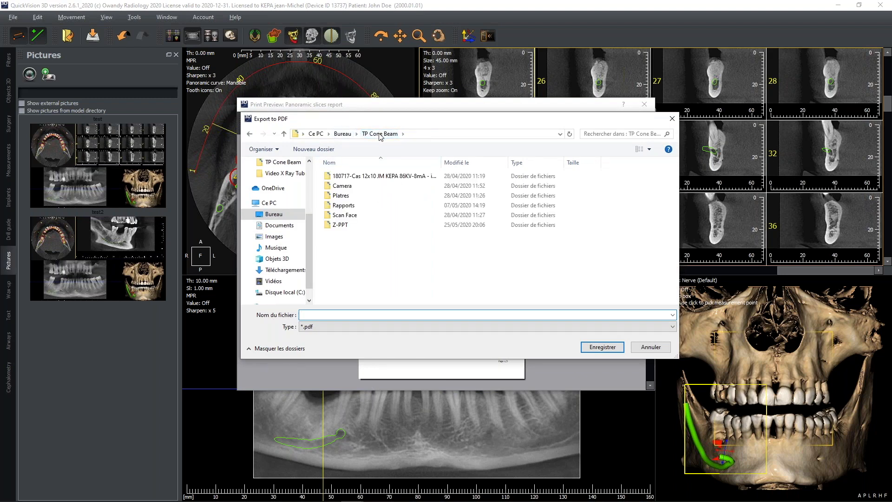
pyautogui.doubleClick(343, 205)
pyautogui.click(339, 314)
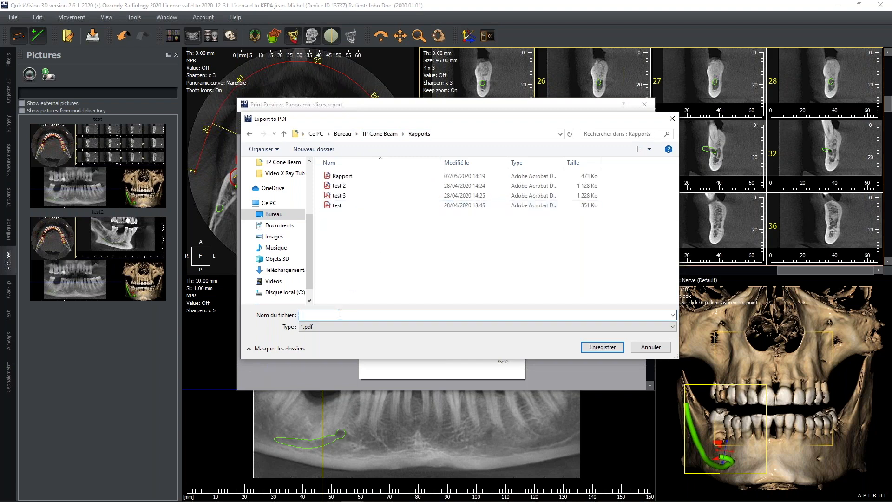
pyautogui.write('Repport 200536')
pyautogui.click(372, 315)
pyautogui.press('BackSpace')
pyautogui.press('BackSpace')
pyautogui.write('26')
pyautogui.click(607, 348)
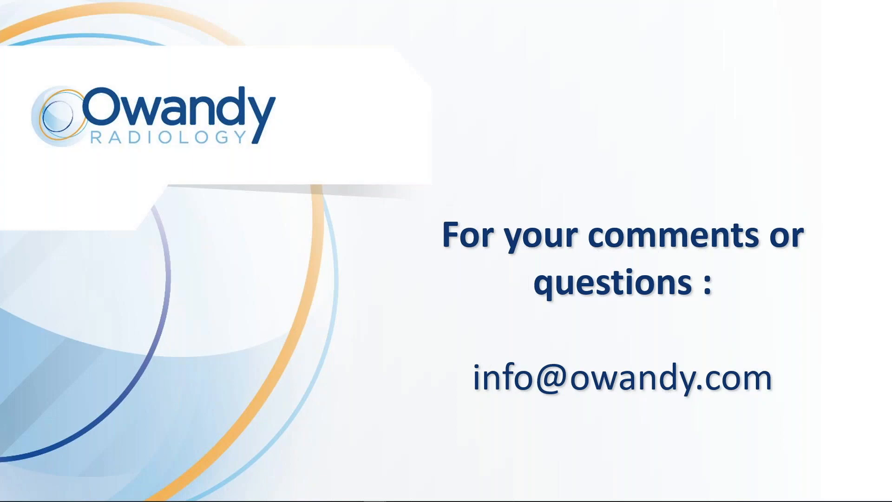
# Open the exported report "Repport 200526.pdf" from the Rapports folder inside TP Cone Beam
pyautogui.click(681, 115)
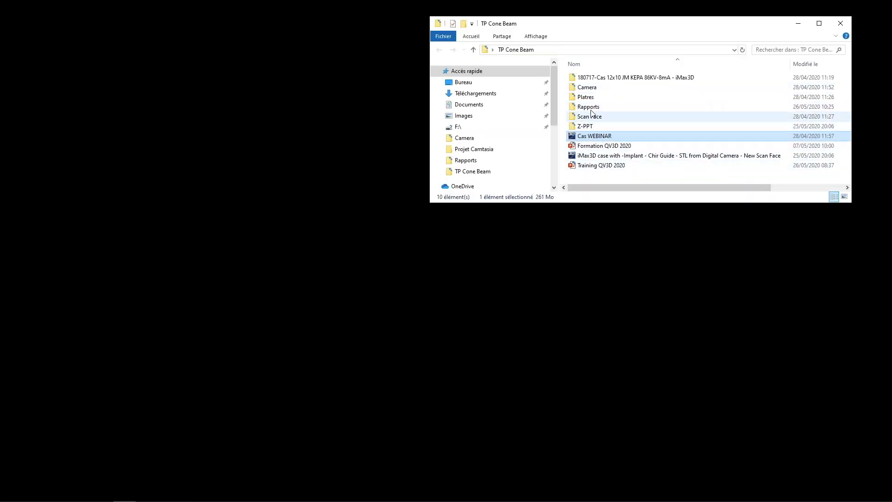
pyautogui.doubleClick(589, 107)
pyautogui.click(606, 91)
pyautogui.doubleClick(605, 91)
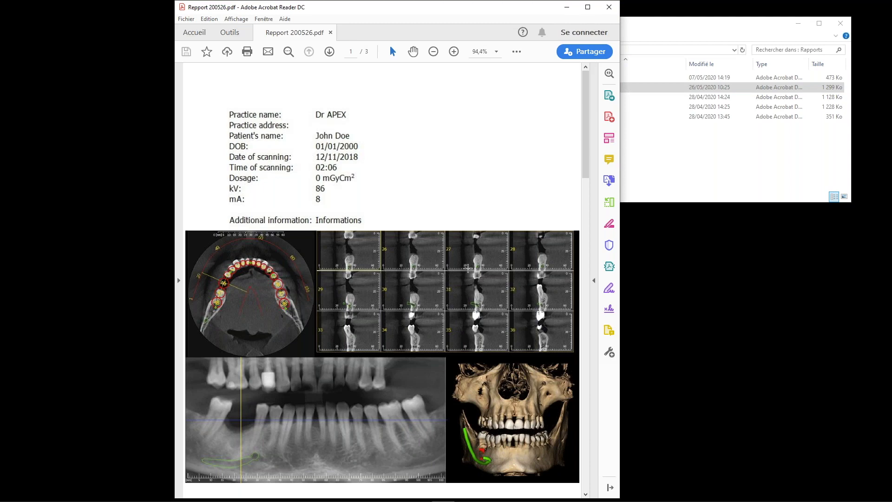
# Review all three pages of the PDF report, then close the report and the folder window
pyautogui.scroll(-15, 468, 268)
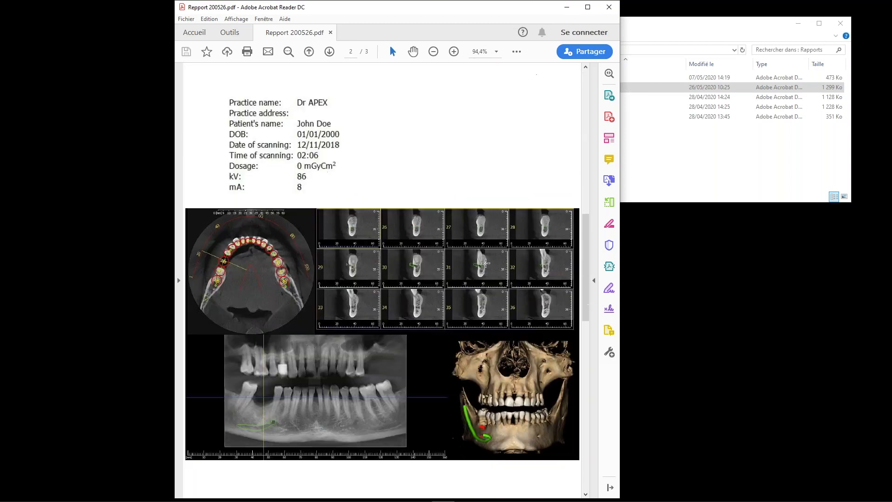
pyautogui.scroll(-15, 485, 263)
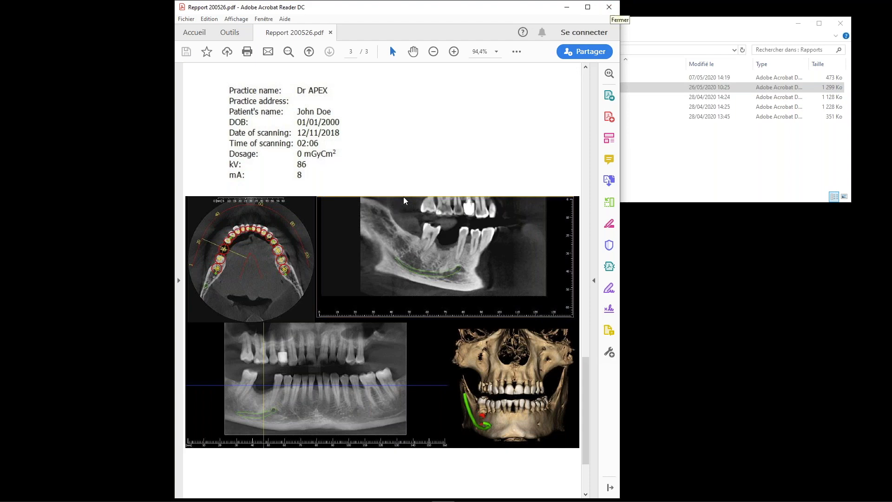
pyautogui.scroll(5, 596, 46)
pyautogui.click(610, 7)
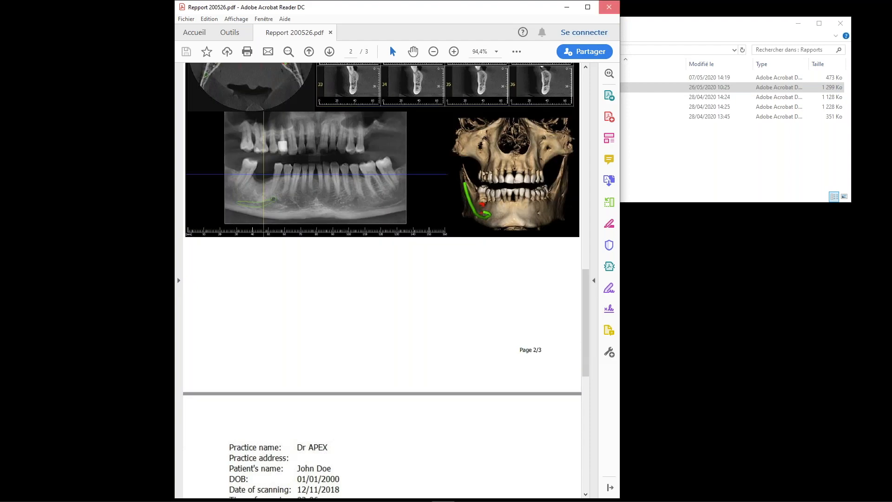
pyautogui.click(841, 24)
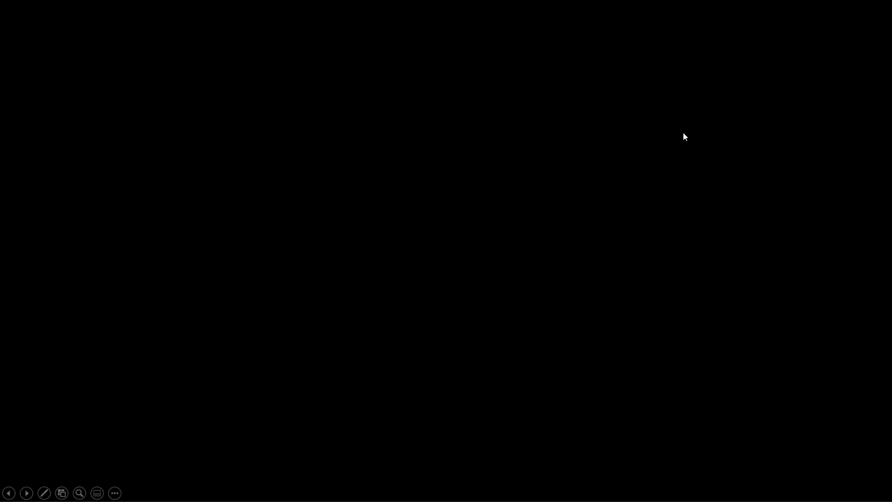
# Switch to QuickVision 3D and bring up a single enlarged cross-section at tooth 46
pyautogui.hotkey('alt', 'Tab')
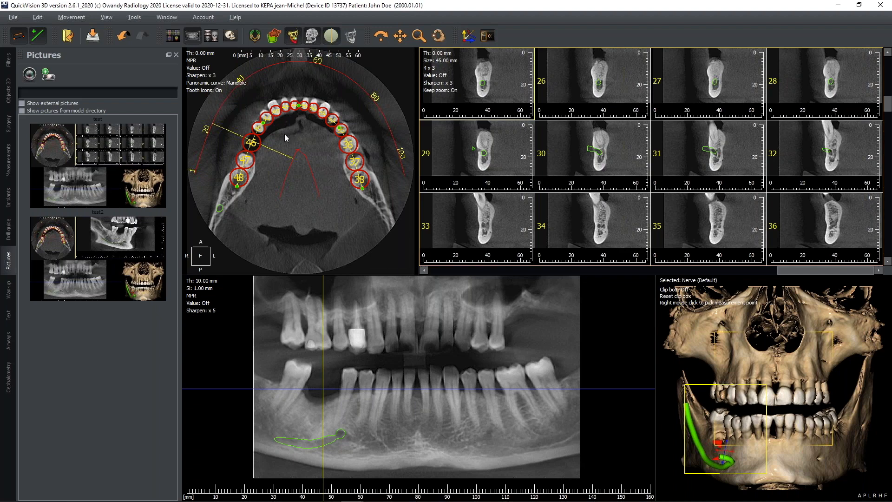
pyautogui.doubleClick(254, 144)
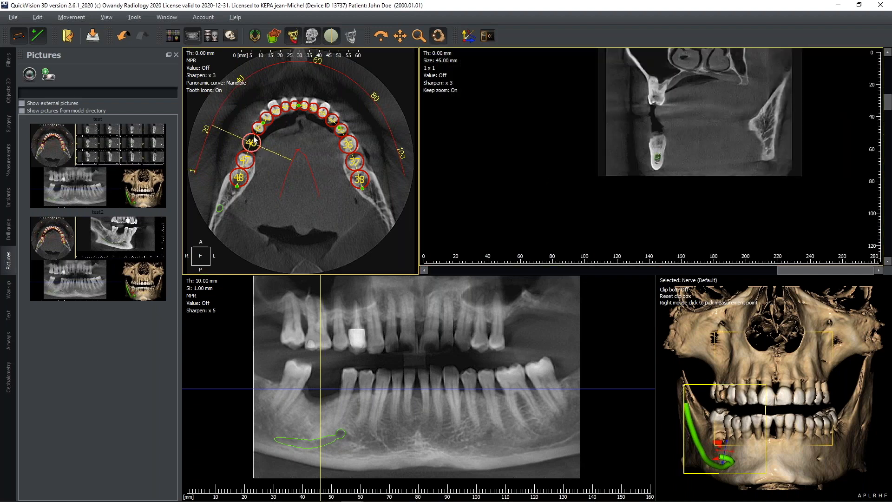
pyautogui.scroll(4, 638, 155)
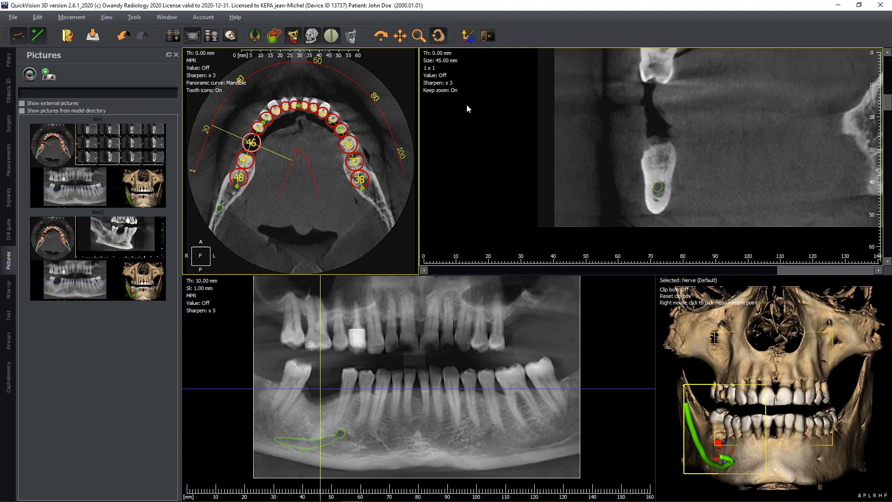
# Add the ETK NATURALL+ implant NICP_35.080 at tooth 46 together with a wax-up crown
pyautogui.rightClick(256, 143)
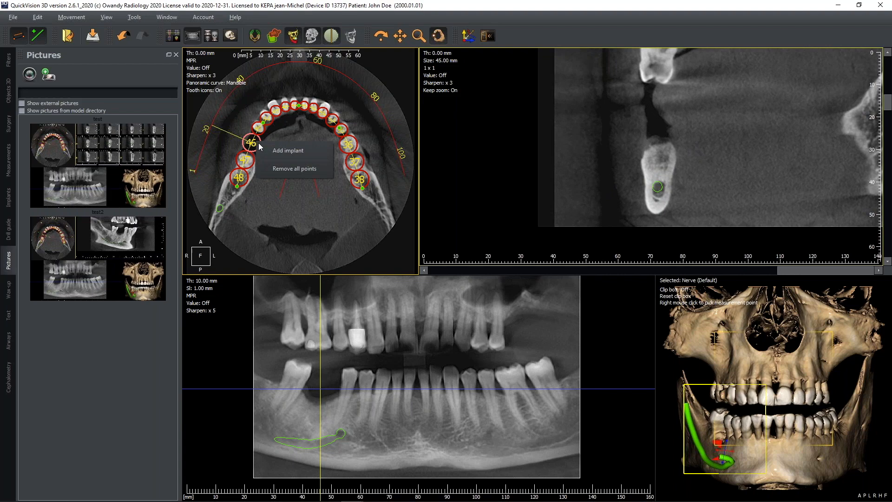
pyautogui.click(288, 154)
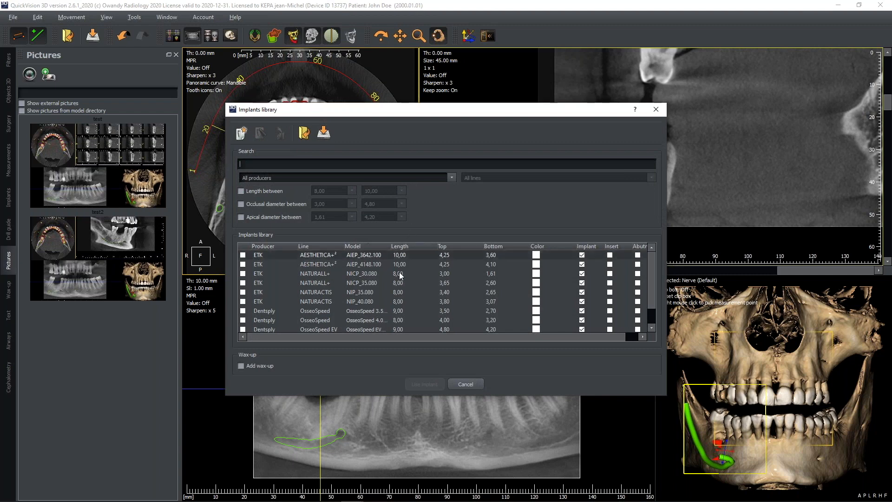
pyautogui.click(323, 284)
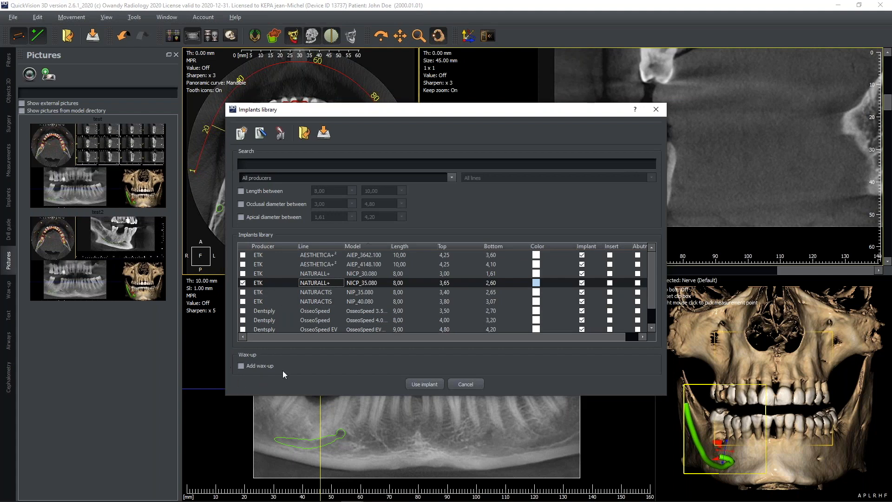
pyautogui.click(240, 366)
pyautogui.click(424, 384)
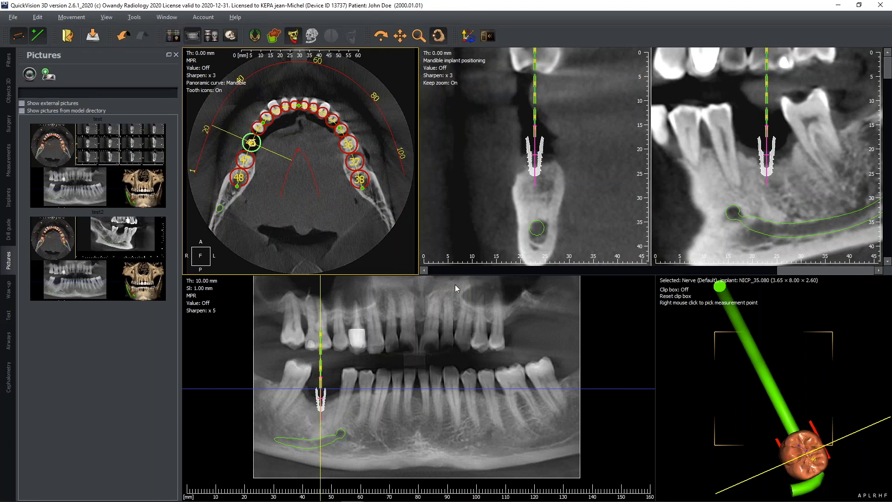
# Show the bone around the implant, crown and nerve in the 3D view and inspect them from the patient's side
pyautogui.moveTo(802, 430); pyautogui.dragTo(783, 350)
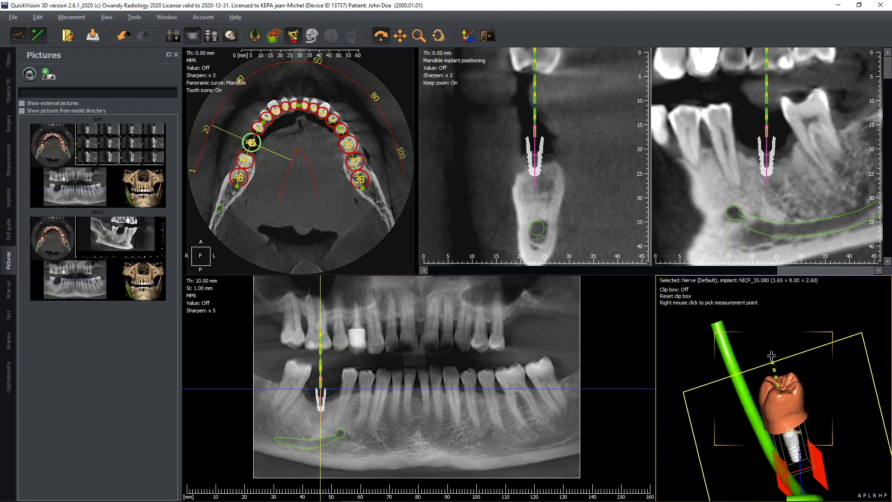
pyautogui.click(313, 38)
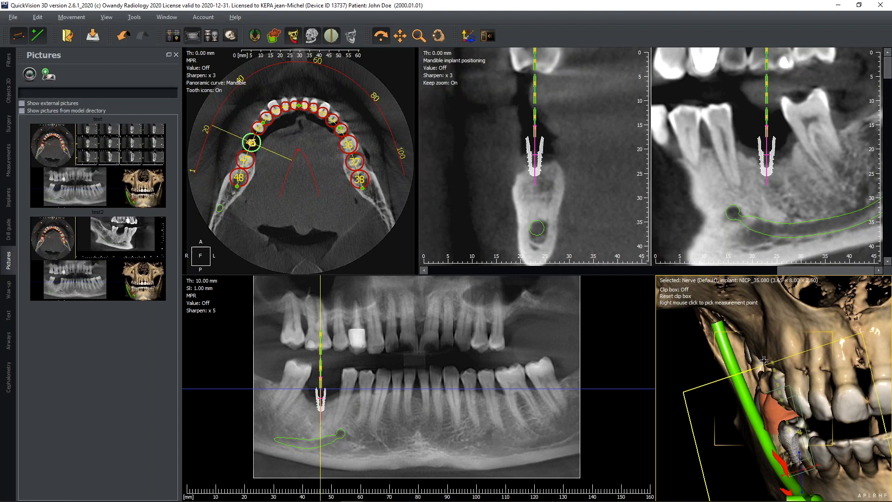
pyautogui.moveTo(790, 347); pyautogui.dragTo(800, 341)
pyautogui.scroll(-4, 801, 341)
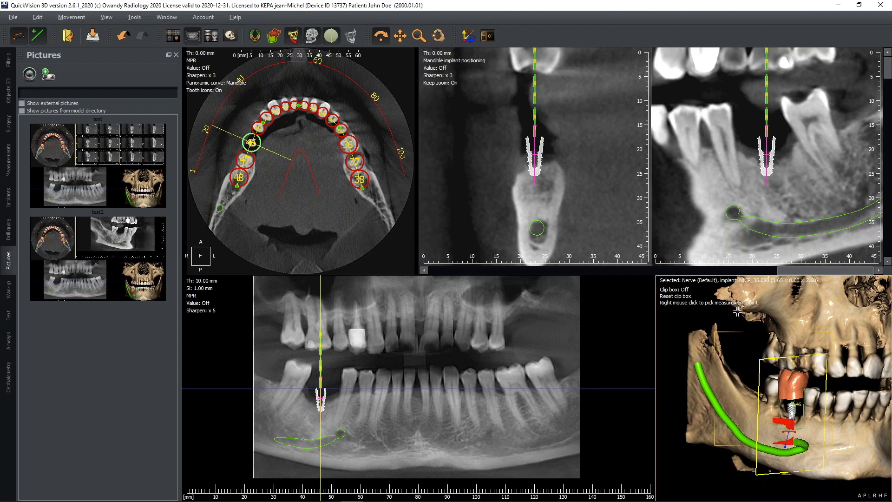
# Return to the multiplanar layout, select the Tooth: 46 object and display the 3D objects' contours on the slices
pyautogui.click(178, 37)
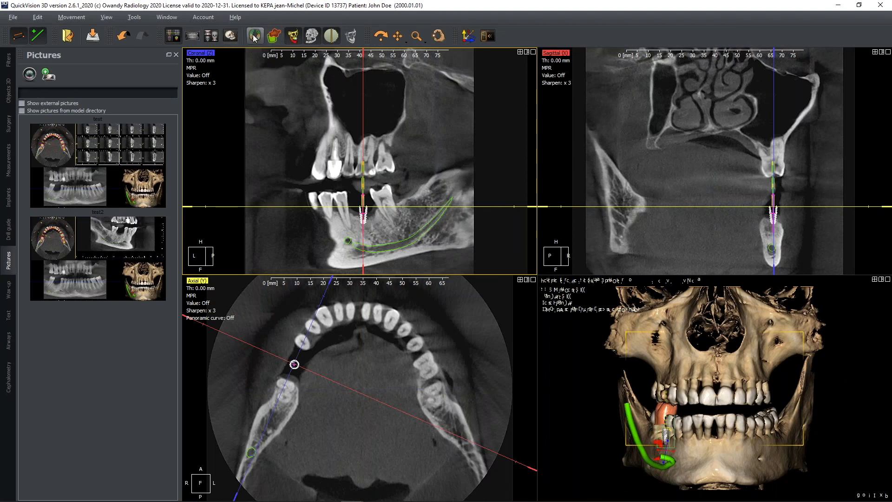
pyautogui.click(9, 90)
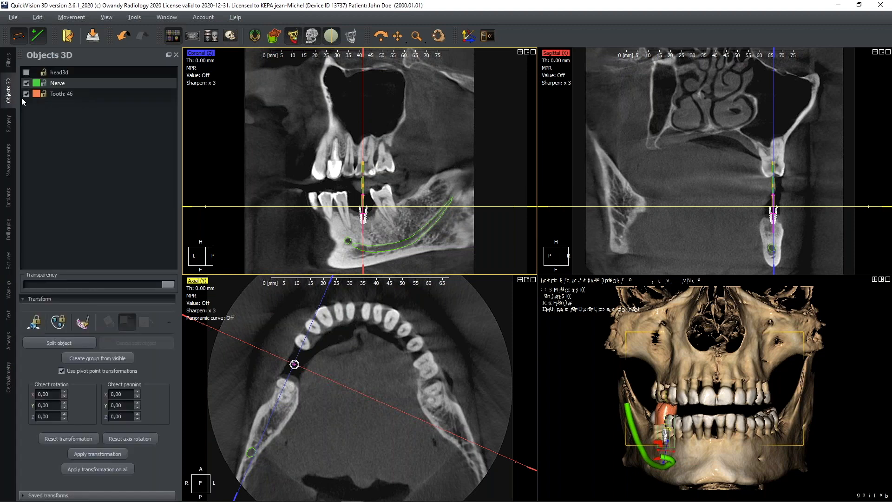
pyautogui.click(59, 93)
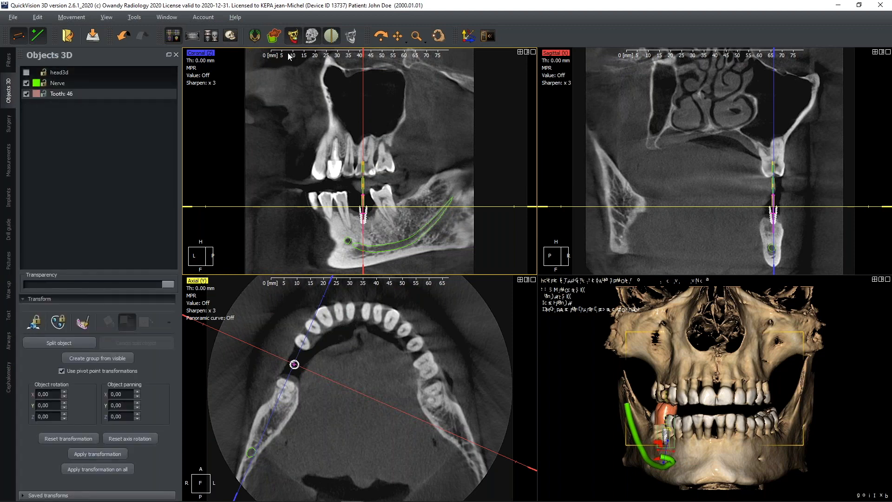
pyautogui.click(257, 37)
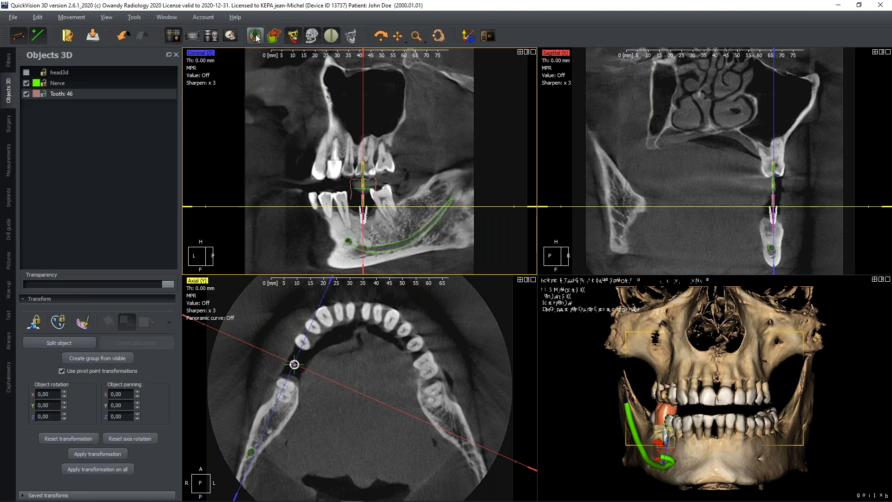
# Hide the coronal slice overlays and lower the tooth 46 crown into the gap between its neighbours
pyautogui.scroll(4, 419, 184)
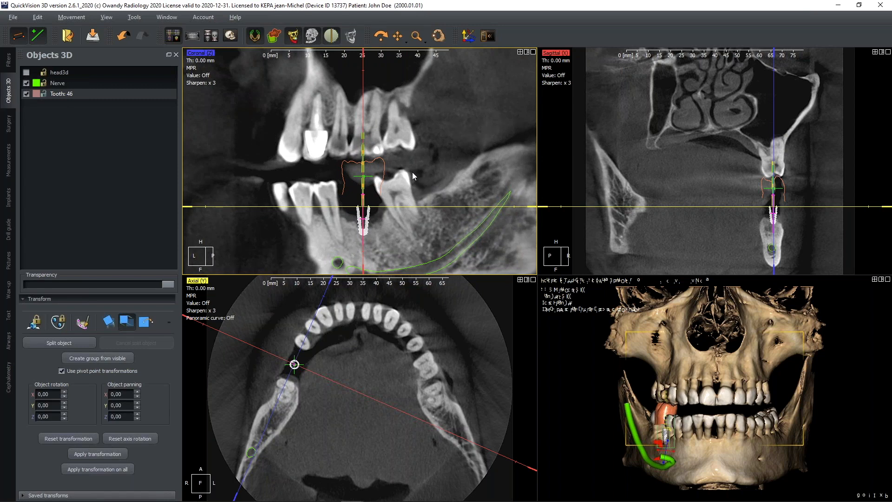
pyautogui.press('space')
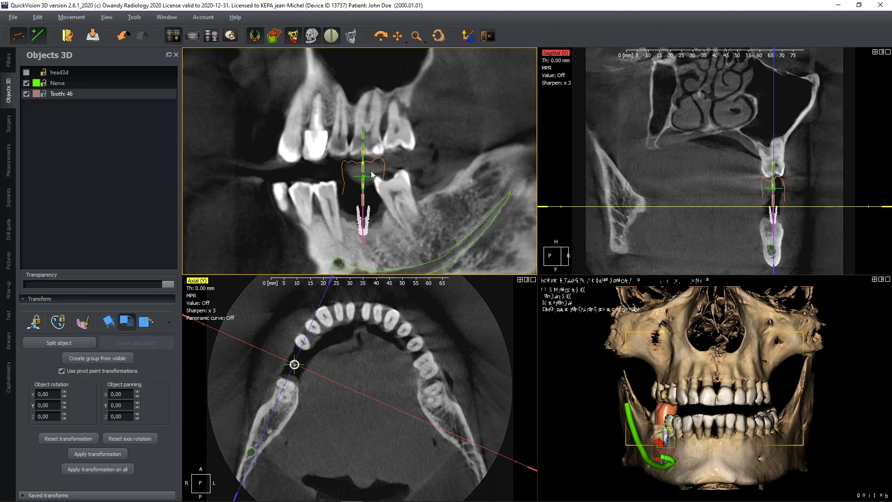
pyautogui.moveTo(363, 175); pyautogui.dragTo(361, 198)
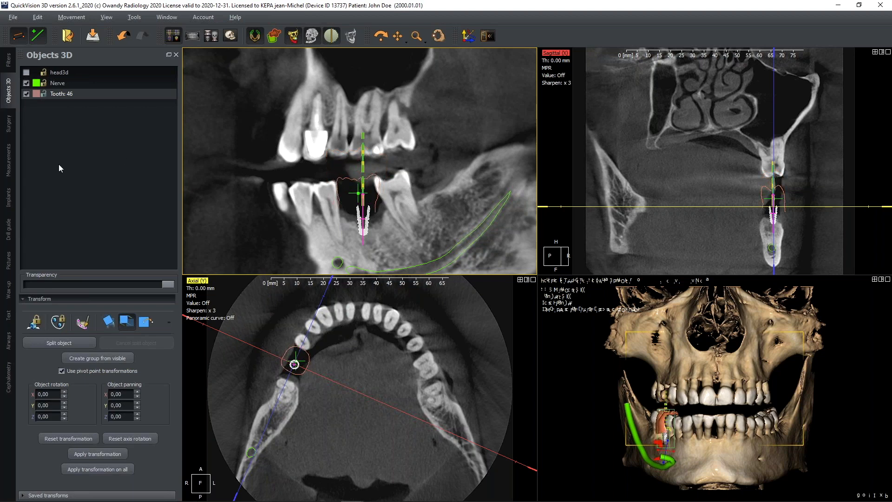
# Hide the tooth 46 implant and shift the crown toward the molar behind it in the axial slice
pyautogui.click(9, 197)
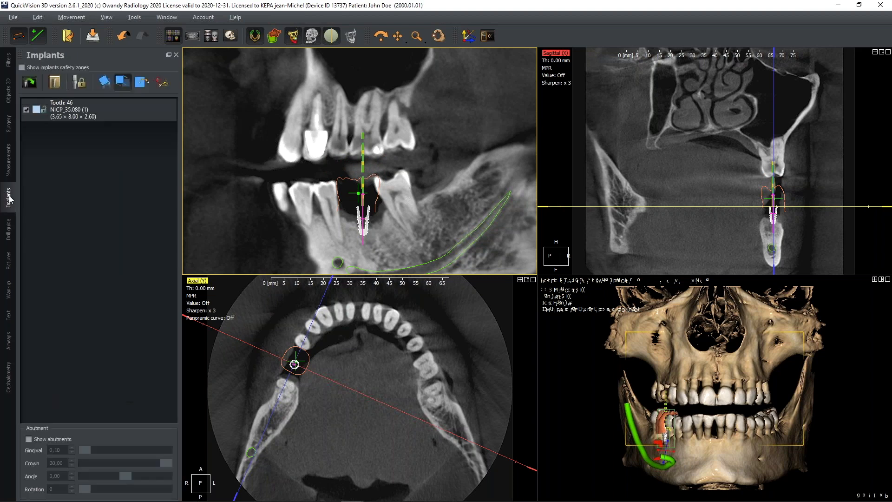
pyautogui.click(25, 110)
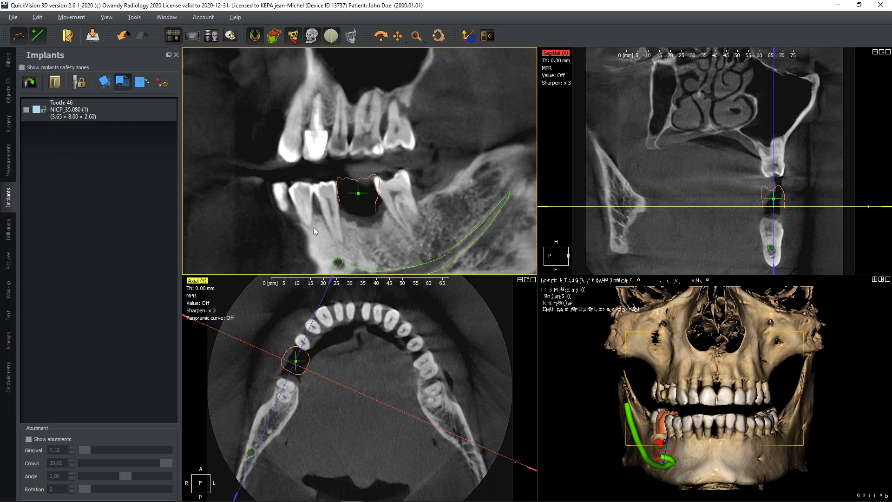
pyautogui.middleClick(328, 349)
pyautogui.press('space')
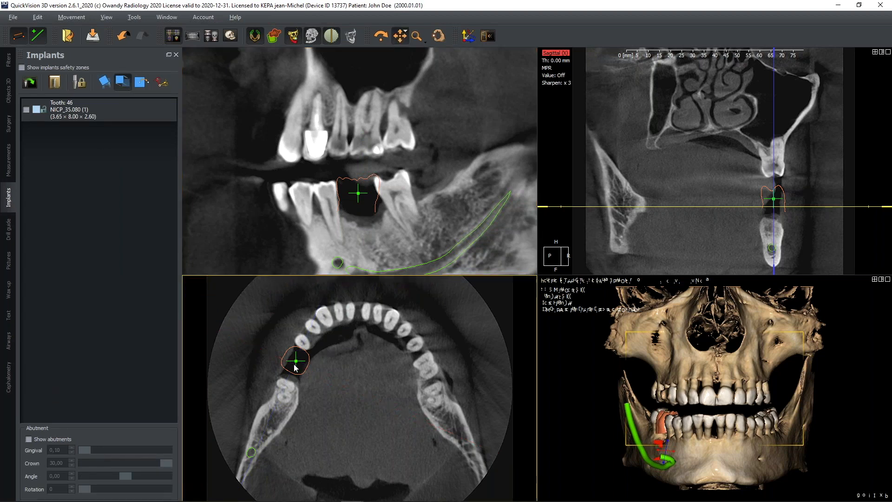
pyautogui.moveTo(295, 361); pyautogui.dragTo(296, 366)
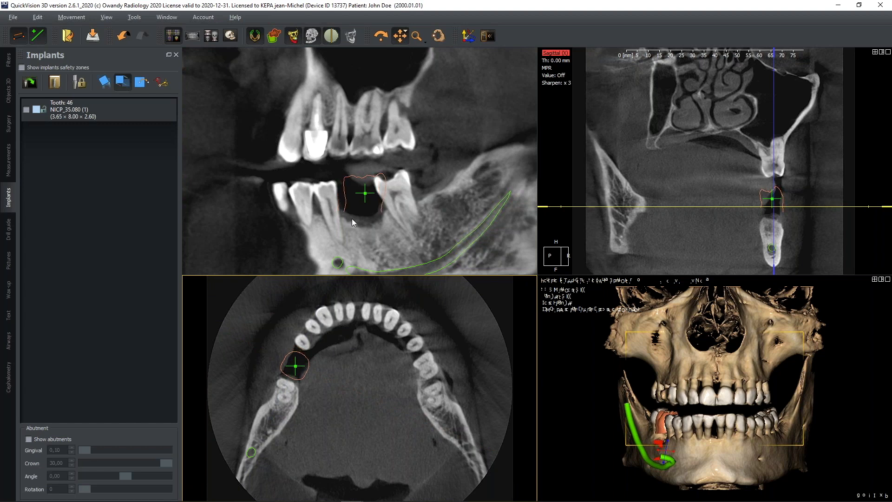
# Rotate the tooth 46 crown slightly in the axial and coronal slices to align it with the neighbouring teeth
pyautogui.click(8, 91)
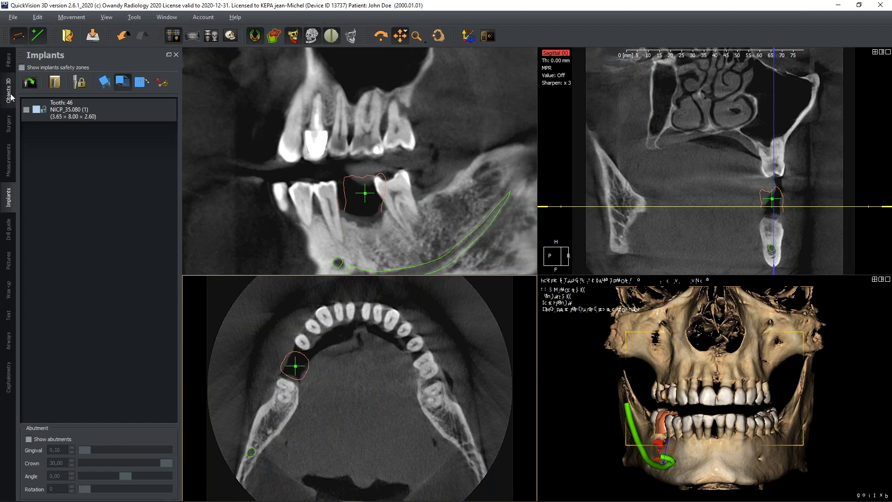
pyautogui.click(108, 320)
pyautogui.moveTo(322, 334); pyautogui.dragTo(321, 335)
pyautogui.click(109, 324)
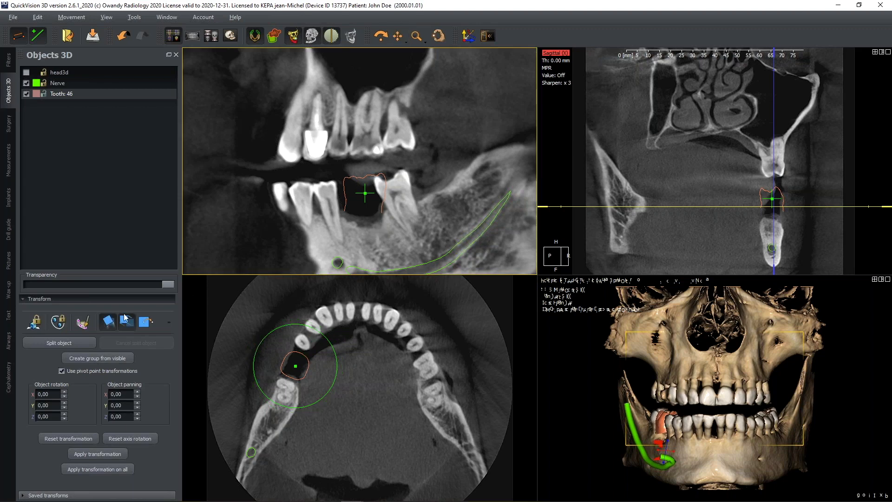
pyautogui.moveTo(403, 173); pyautogui.dragTo(398, 169)
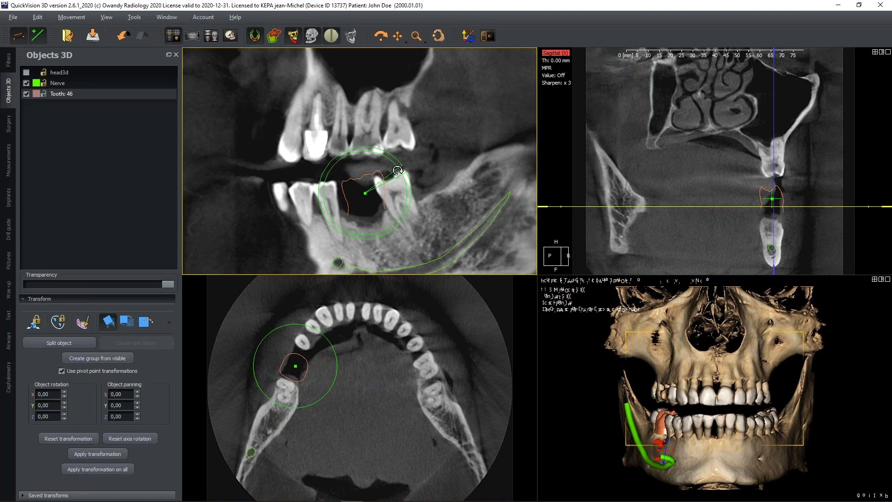
# Scale the tooth 46 crown to fit the gap and recentre it between its neighbours in the coronal slice
pyautogui.click(170, 320)
pyautogui.click(192, 355)
pyautogui.moveTo(365, 192); pyautogui.dragTo(340, 209)
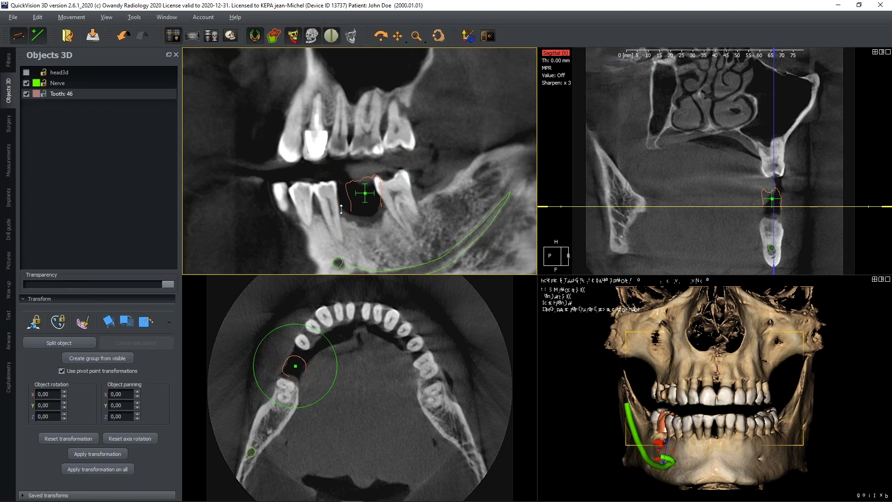
pyautogui.click(126, 320)
pyautogui.moveTo(363, 199); pyautogui.dragTo(358, 195)
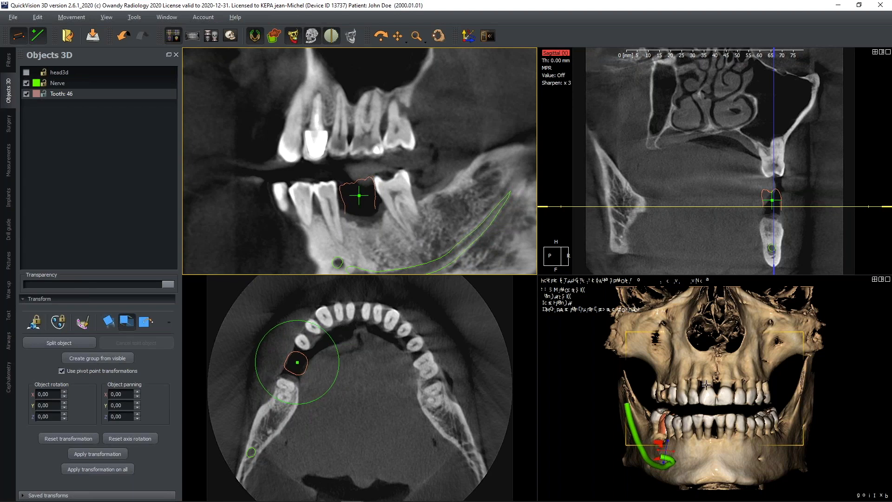
# Examine the fit of the tooth 46 crown between its neighbours in the 3D view from several angles
pyautogui.moveTo(705, 385); pyautogui.dragTo(720, 386)
pyautogui.moveTo(742, 358); pyautogui.dragTo(760, 298, button='middle')
pyautogui.moveTo(727, 383); pyautogui.dragTo(713, 361, button='right')
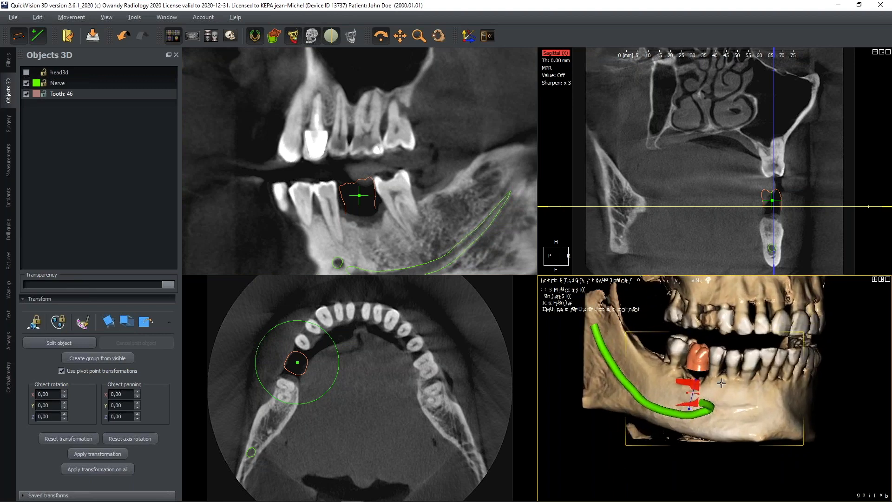
pyautogui.moveTo(713, 361); pyautogui.dragTo(721, 383, button='middle')
pyautogui.moveTo(722, 379)
pyautogui.mouseDown()
pyautogui.moveTo(710, 380)
pyautogui.moveTo(718, 379)
pyautogui.mouseUp()
# Enlarge the sagittal slice around the tooth 46 crown and undo the last unintended change
pyautogui.moveTo(795, 197); pyautogui.dragTo(798, 179, button='right')
pyautogui.moveTo(798, 179); pyautogui.dragTo(788, 146, button='middle')
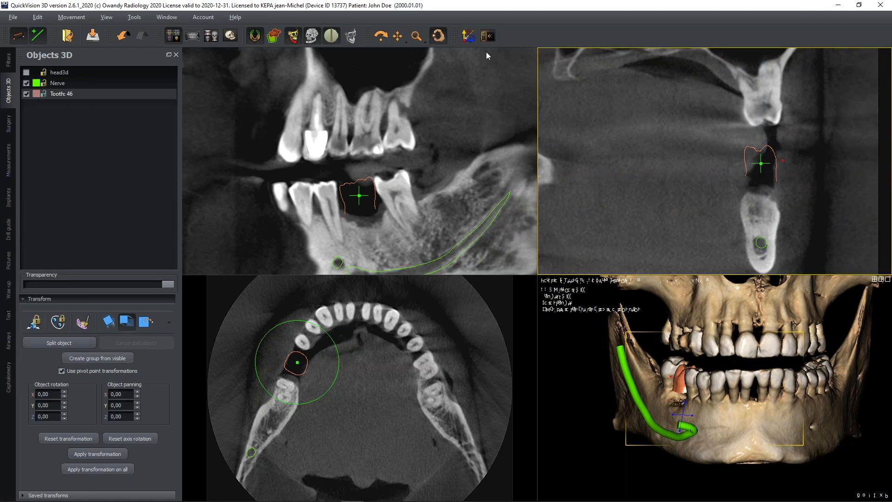
pyautogui.click(124, 35)
pyautogui.click(438, 36)
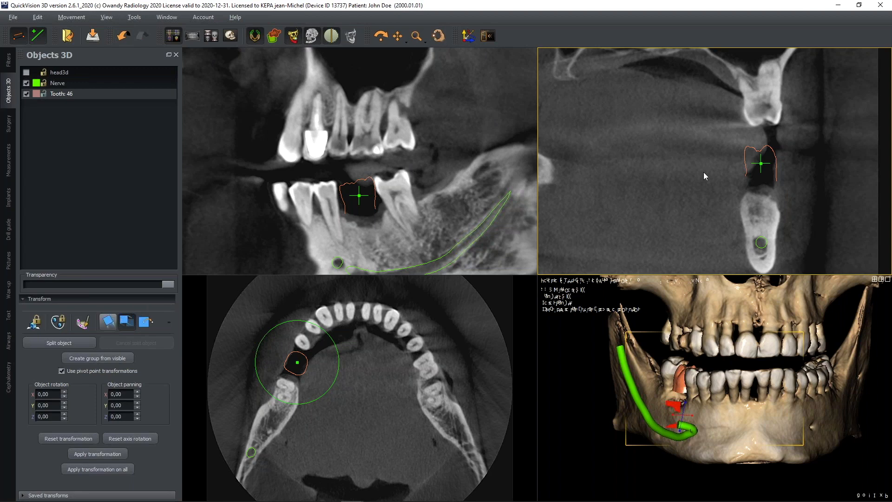
# Rotate the tooth 46 crown slightly in the coronal slice and check its alignment with the neighbouring teeth in the 3D view
pyautogui.click(108, 321)
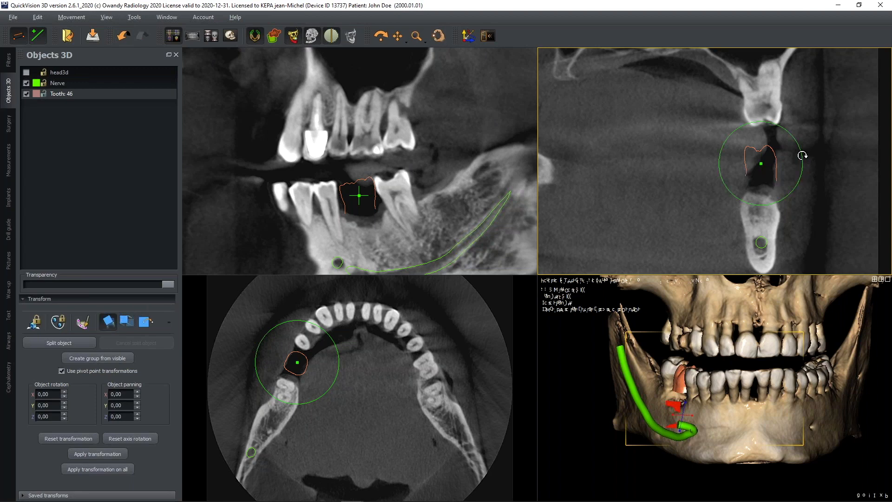
pyautogui.moveTo(796, 149); pyautogui.dragTo(770, 140)
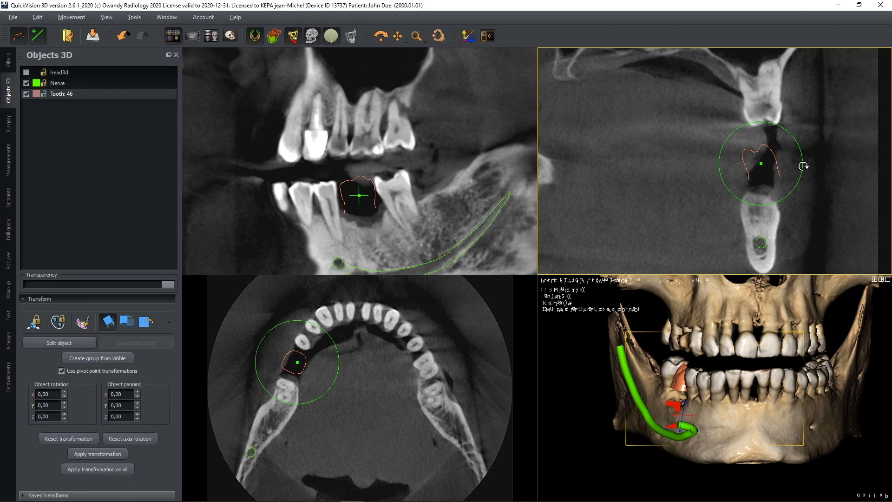
pyautogui.moveTo(803, 170); pyautogui.dragTo(800, 185)
pyautogui.moveTo(743, 394); pyautogui.dragTo(747, 393)
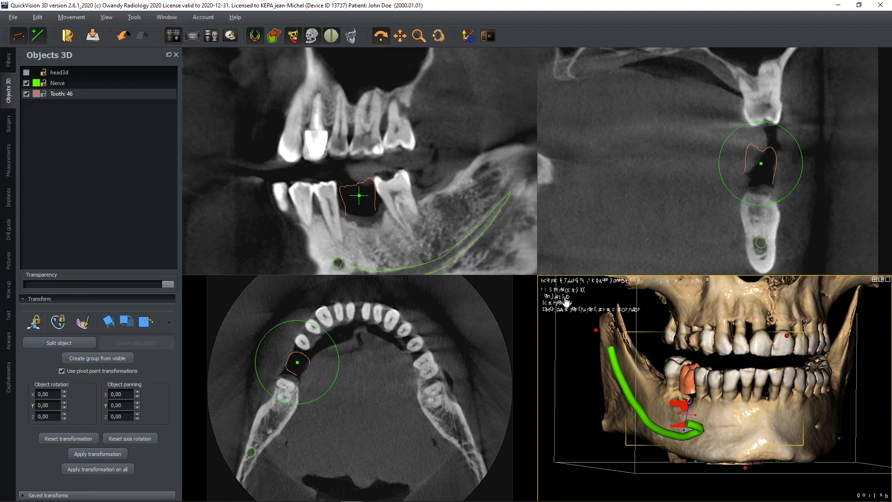
pyautogui.moveTo(755, 382)
pyautogui.mouseDown()
pyautogui.moveTo(726, 347)
pyautogui.moveTo(707, 373)
pyautogui.moveTo(731, 313)
pyautogui.moveTo(714, 308)
pyautogui.moveTo(706, 415)
pyautogui.moveTo(769, 322)
pyautogui.moveTo(771, 380)
pyautogui.moveTo(725, 382)
pyautogui.moveTo(773, 382)
pyautogui.mouseUp()
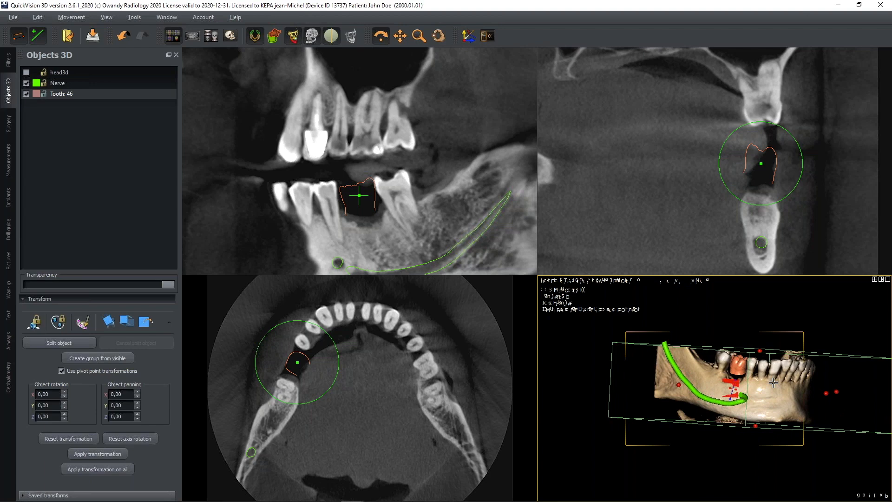
pyautogui.click(565, 298)
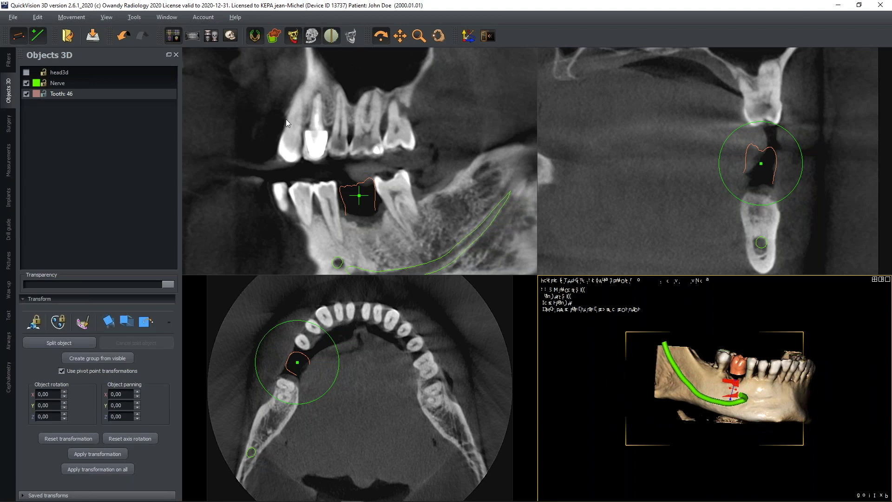
# Hide the measurements so that only the jaw, nerve and tooth 46 crown show in the 3D view
pyautogui.click(19, 37)
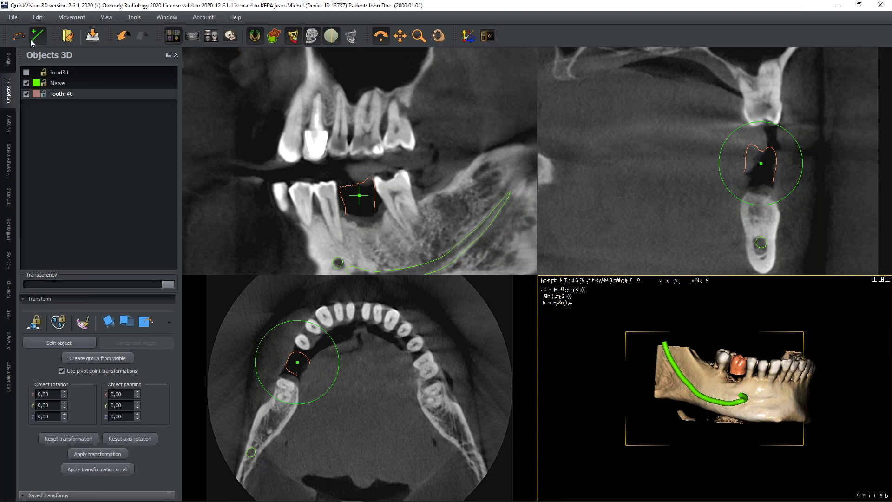
pyautogui.click(23, 38)
pyautogui.click(24, 38)
pyautogui.moveTo(764, 385); pyautogui.dragTo(761, 385)
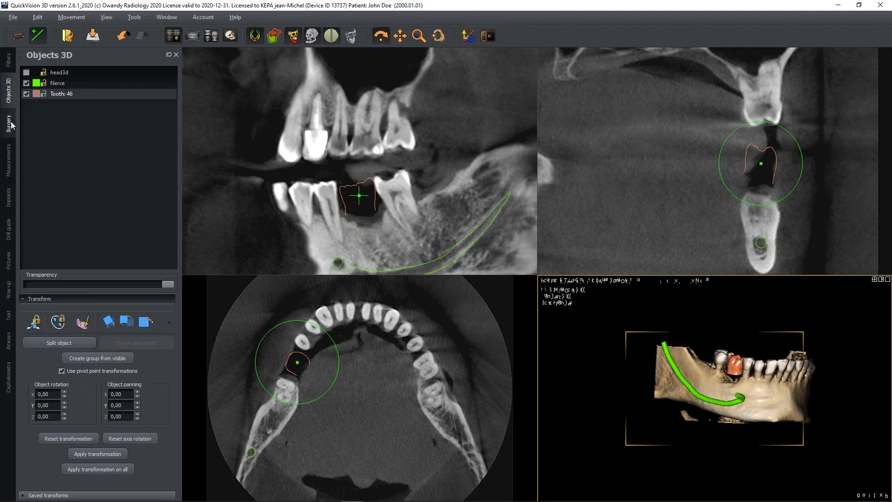
# Show the NICP_35.080 implant at tooth 46 and move it deeper into the bone below the crown
pyautogui.click(9, 197)
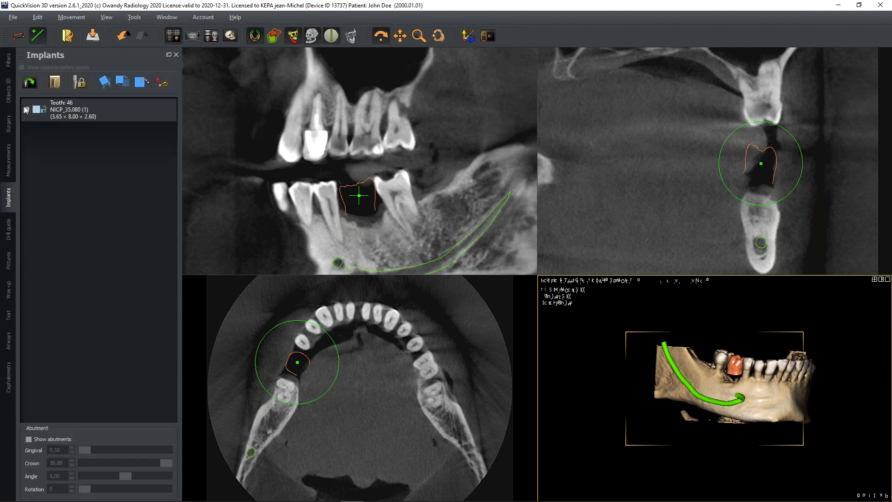
pyautogui.click(26, 110)
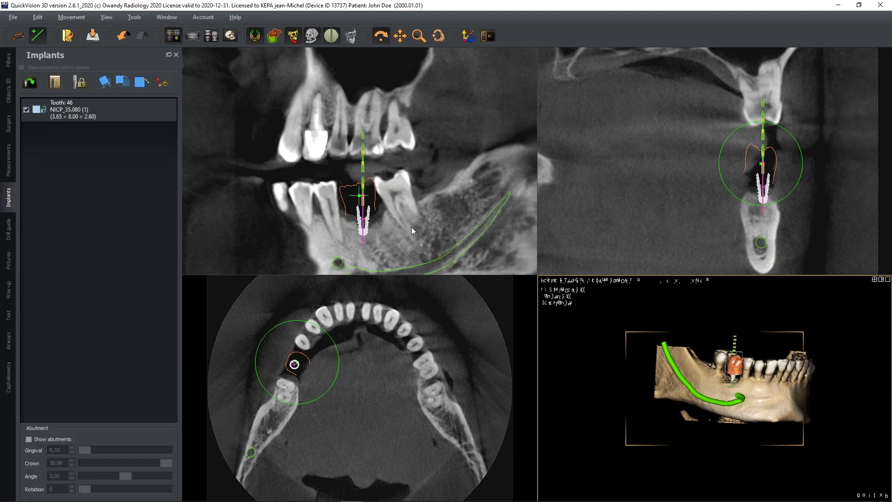
pyautogui.scroll(1, 411, 227)
pyautogui.moveTo(411, 227); pyautogui.dragTo(420, 199, button='middle')
pyautogui.moveTo(373, 190); pyautogui.dragTo(378, 203)
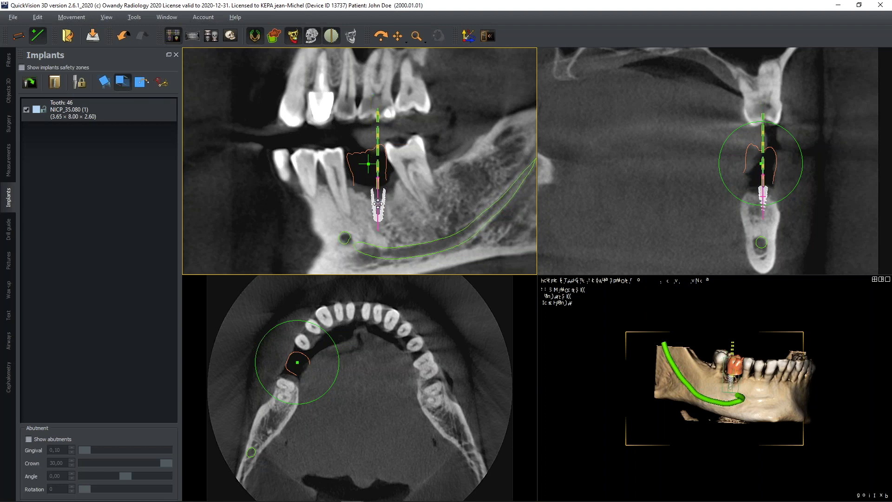
# Align the slices to the tooth 46 implant and tilt its axis within the gap in the sagittal slice
pyautogui.doubleClick(377, 204)
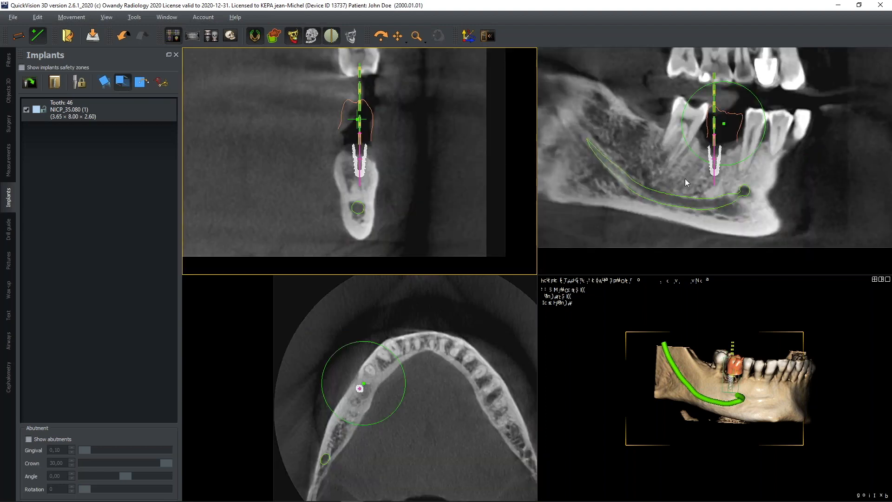
pyautogui.moveTo(716, 180); pyautogui.dragTo(712, 183)
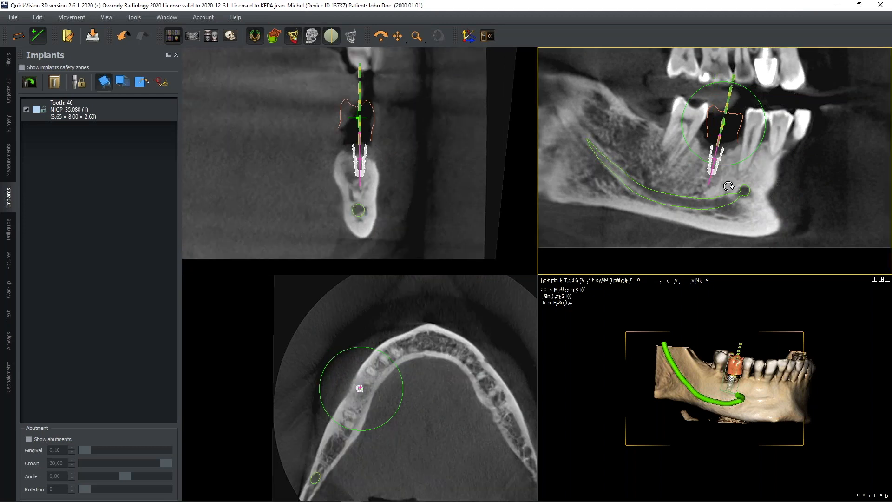
pyautogui.click(11, 96)
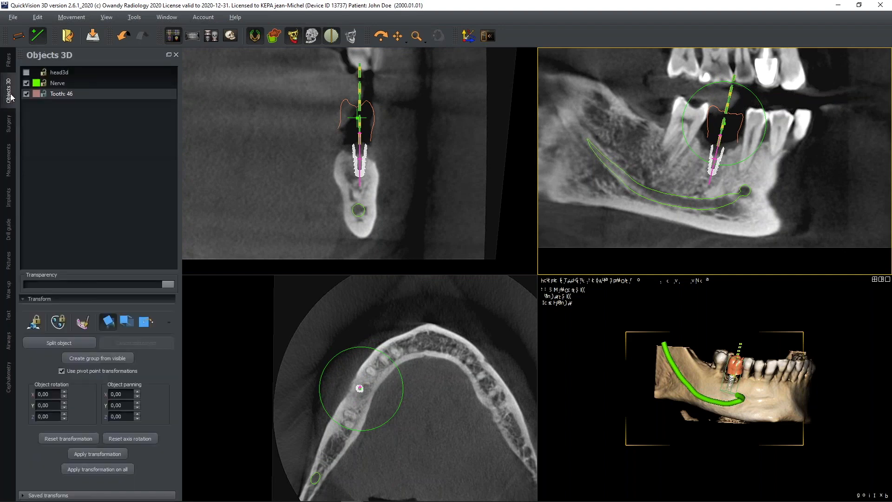
pyautogui.click(127, 321)
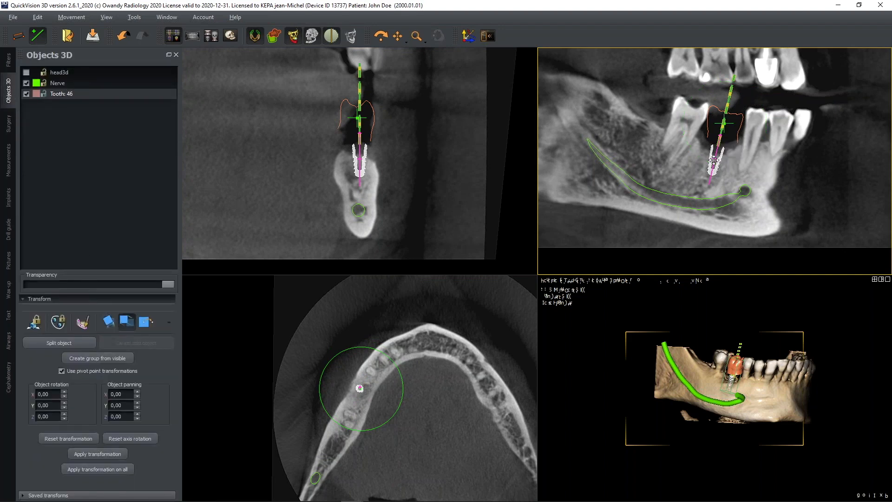
pyautogui.moveTo(714, 160); pyautogui.dragTo(714, 160)
# Tilt the tooth 46 implant slightly in the cross-sectional slice, checking its position relative to the bone and nerve
pyautogui.moveTo(759, 143); pyautogui.dragTo(757, 85, button='right')
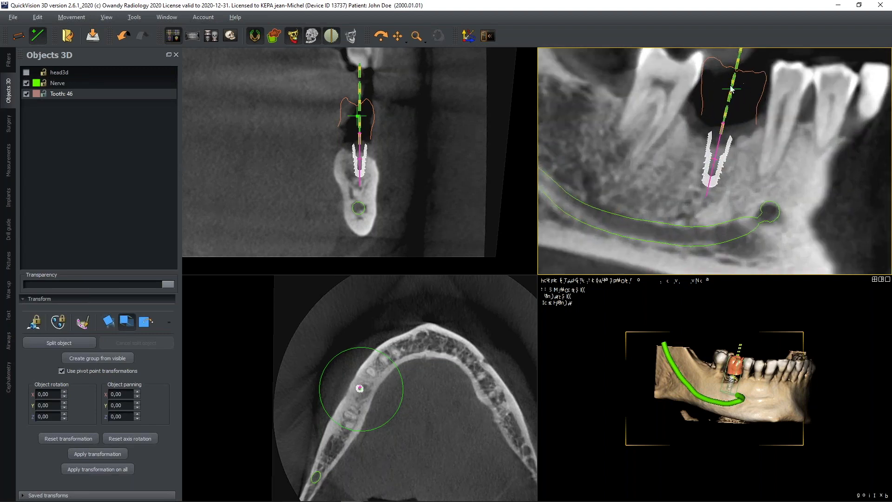
pyautogui.moveTo(396, 156); pyautogui.dragTo(404, 126, button='right')
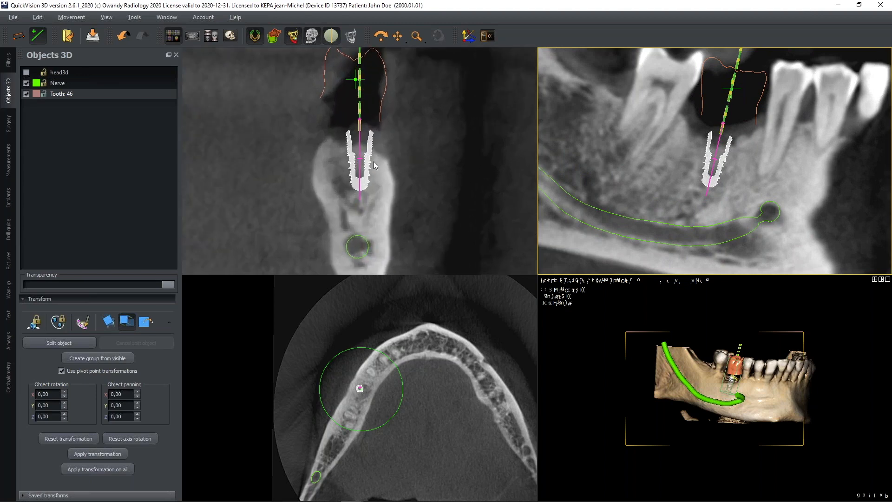
pyautogui.moveTo(357, 196); pyautogui.dragTo(361, 197)
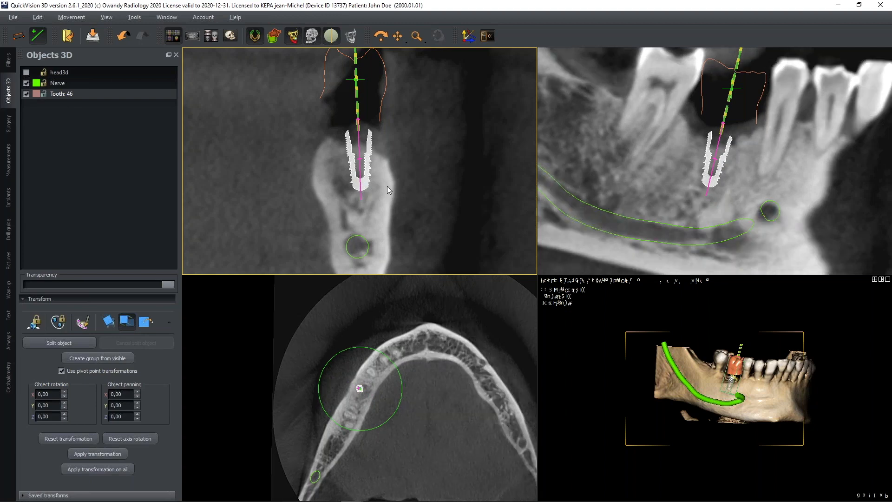
pyautogui.scroll(-5, 455, 174)
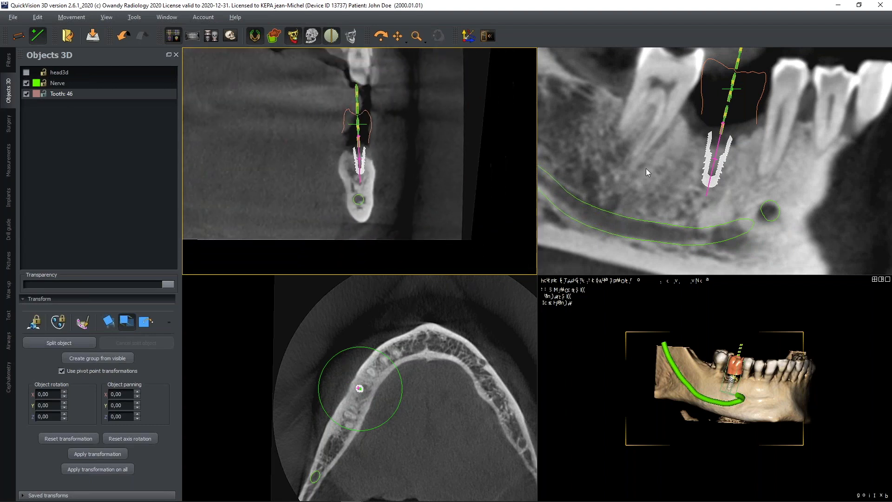
pyautogui.scroll(-2, 646, 168)
pyautogui.scroll(-1, 646, 168)
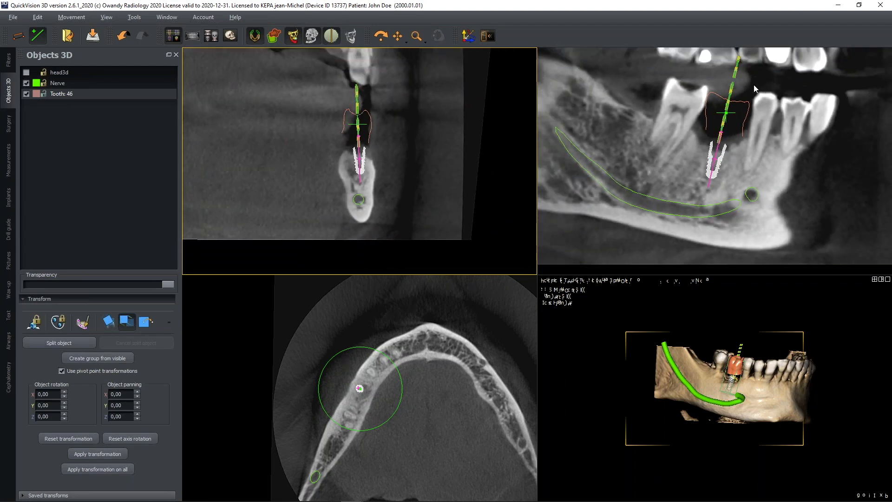
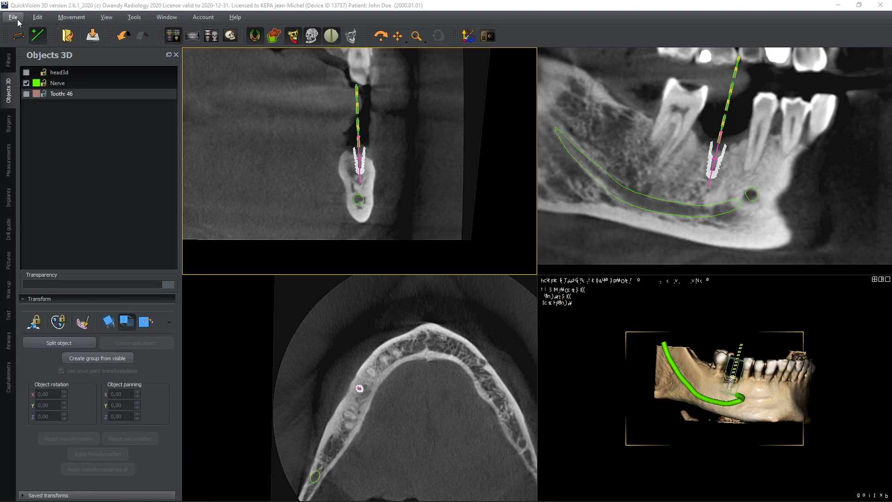
# Import the mandible 3D model 1-mandibular Camera Couleur from the Camera folder, with centred geometry and scale 1,0
pyautogui.click(14, 19)
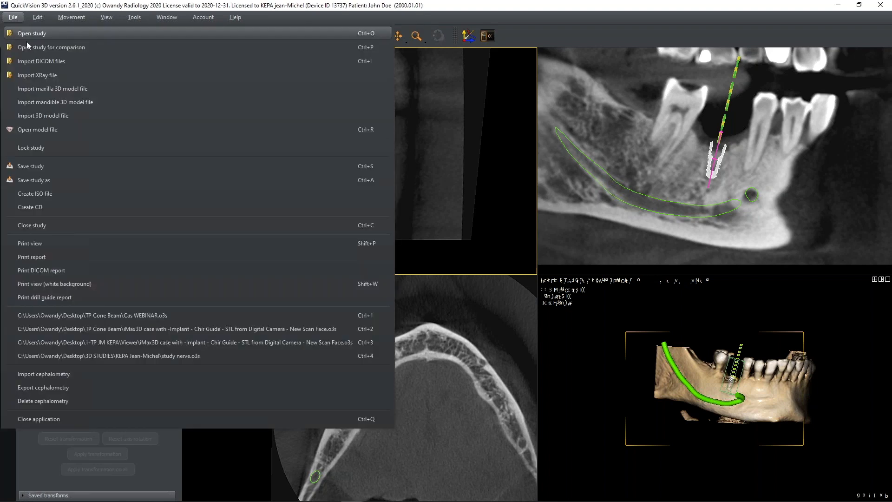
pyautogui.click(57, 103)
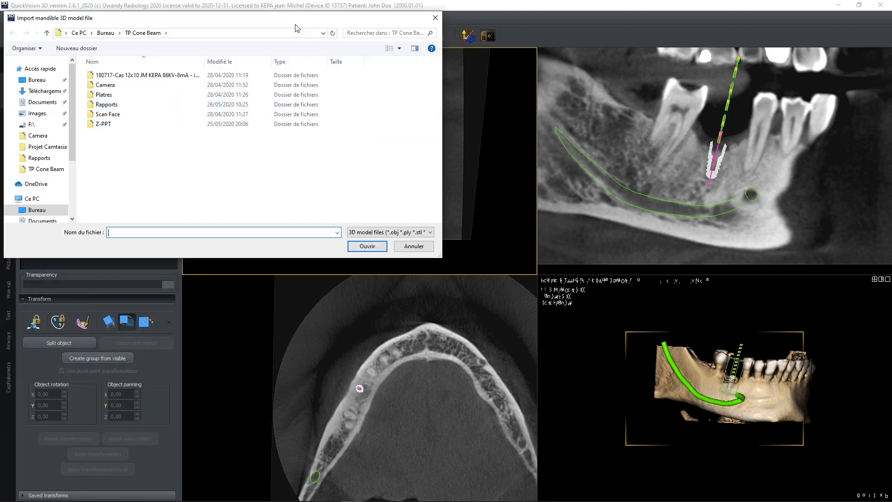
pyautogui.moveTo(296, 29); pyautogui.dragTo(453, 96)
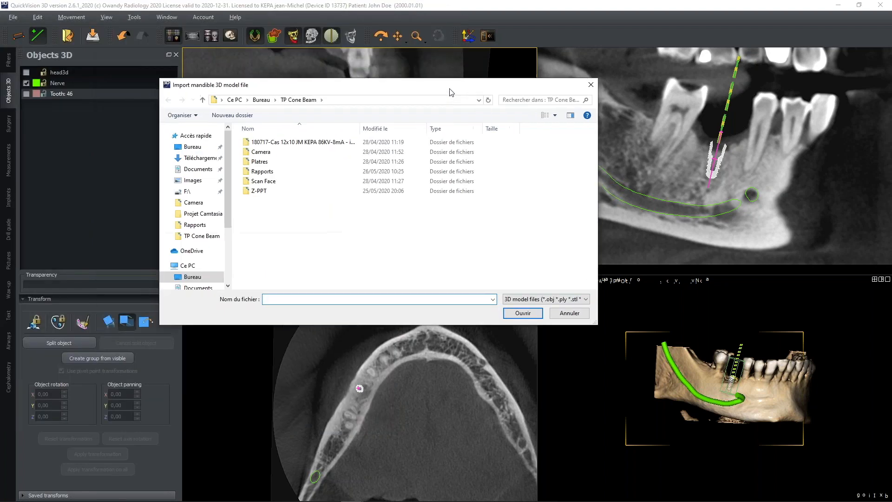
pyautogui.doubleClick(266, 153)
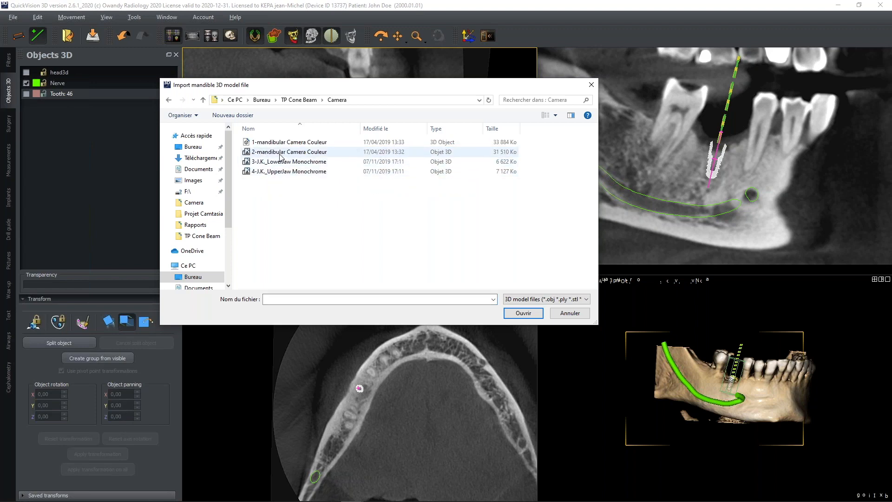
pyautogui.doubleClick(279, 143)
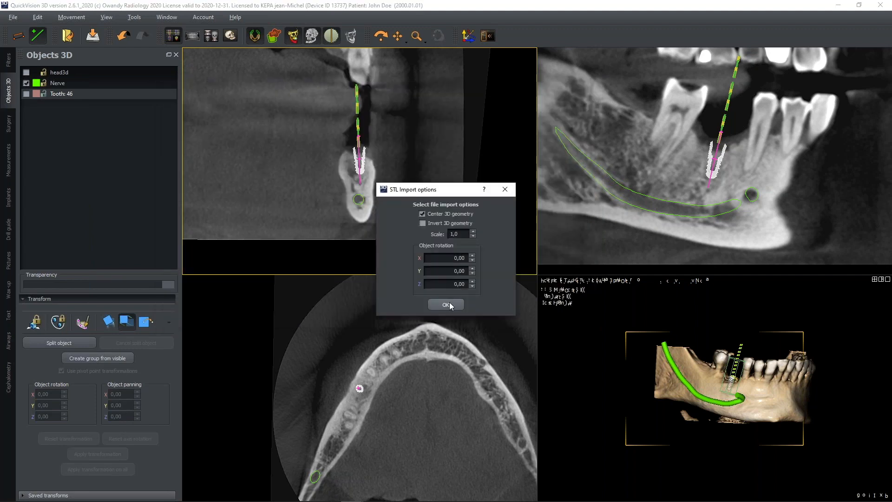
pyautogui.click(453, 305)
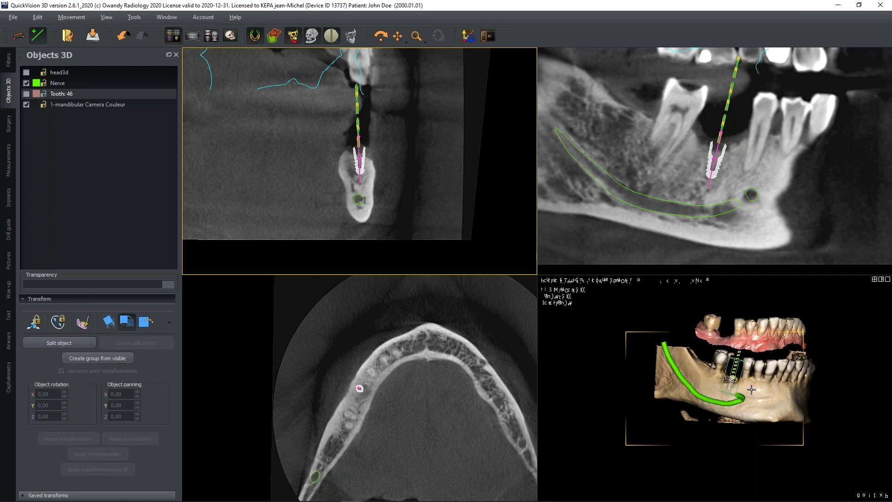
# Examine the imported colour mandibular scan above the jaw in an enlarged 3D view
pyautogui.moveTo(751, 389); pyautogui.dragTo(727, 389)
pyautogui.scroll(3, 775, 384)
pyautogui.click(231, 38)
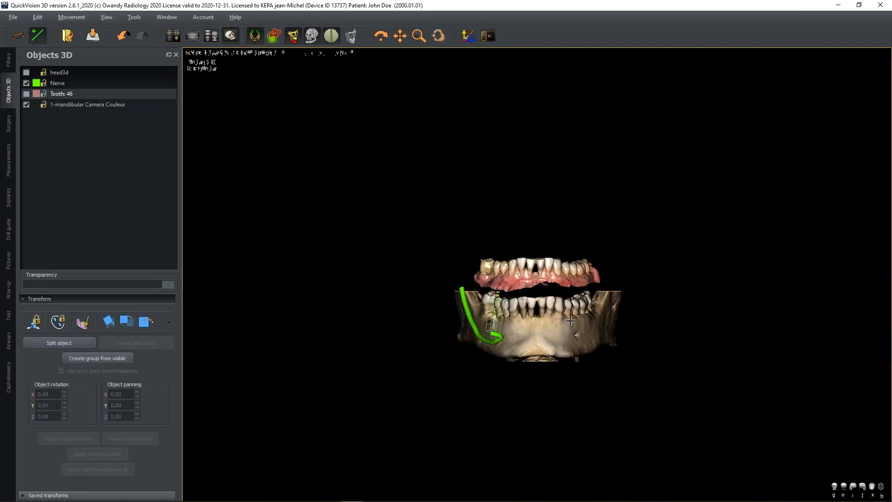
pyautogui.click(384, 36)
pyautogui.moveTo(552, 259)
pyautogui.mouseDown()
pyautogui.moveTo(562, 245)
pyautogui.moveTo(550, 251)
pyautogui.moveTo(555, 264)
pyautogui.moveTo(554, 243)
pyautogui.mouseUp()
pyautogui.scroll(4, 548, 288)
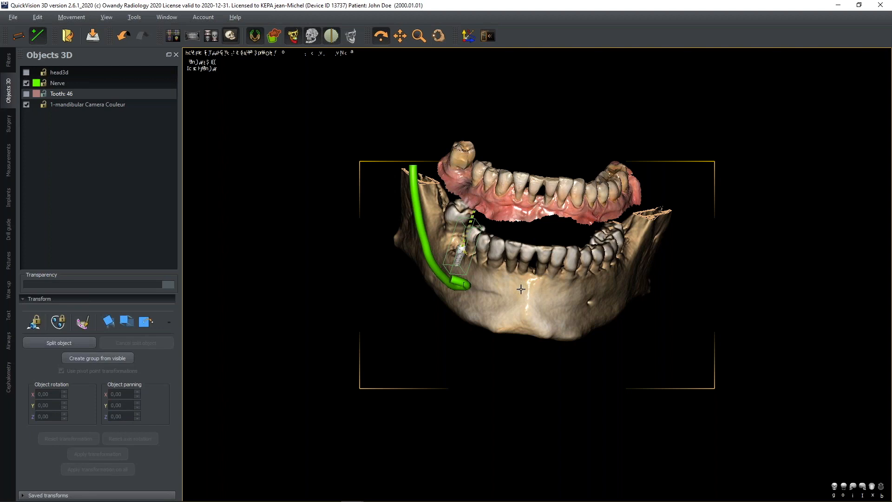
# Delete the 1-mandibular Camera Couleur model and return to the four-view layout
pyautogui.rightClick(77, 105)
pyautogui.click(100, 125)
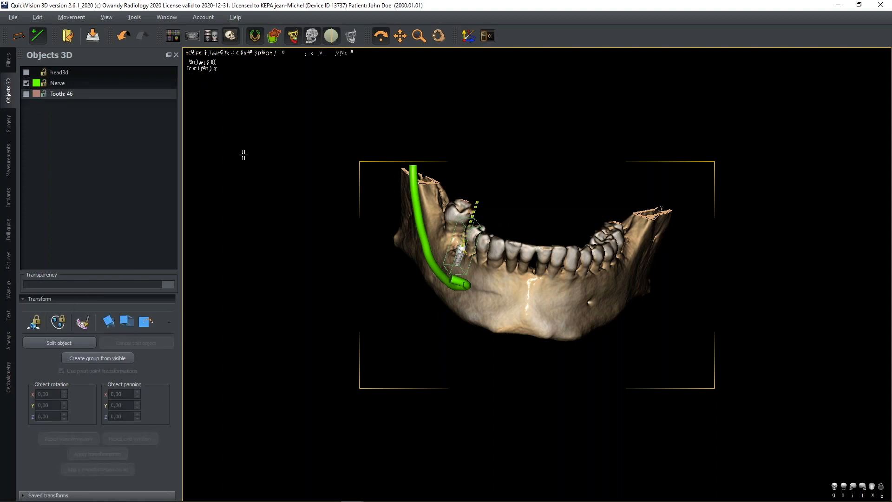
pyautogui.click(173, 36)
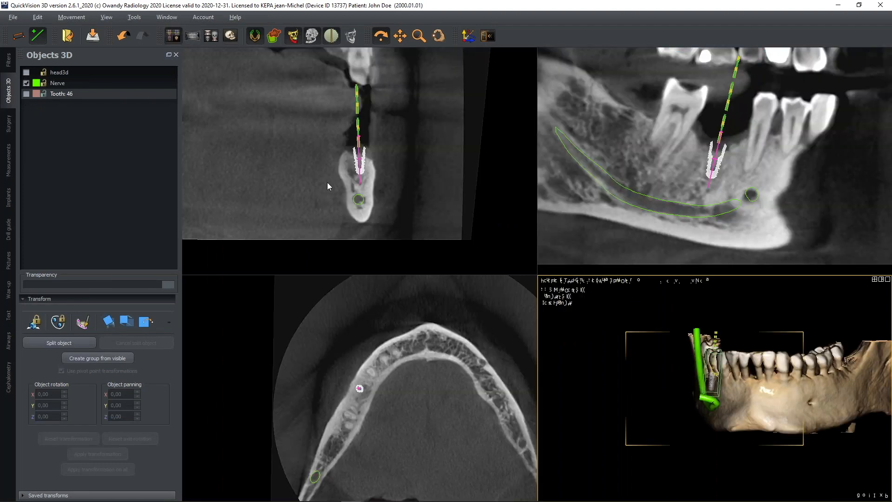
# Import the mandible 3D model 181012-SLT Mandibulaire sur platre JMK from Platres > 181012-STL Platre JMK, with centred geometry and scale 1,0
pyautogui.click(14, 18)
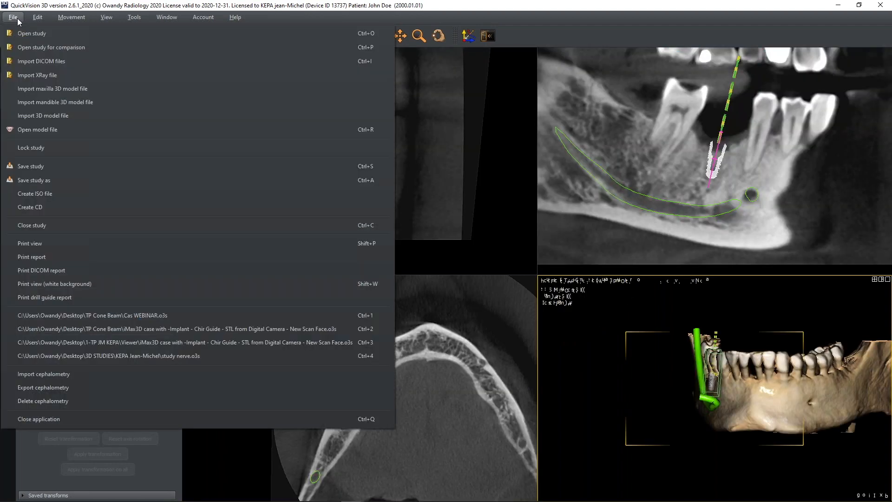
pyautogui.click(50, 103)
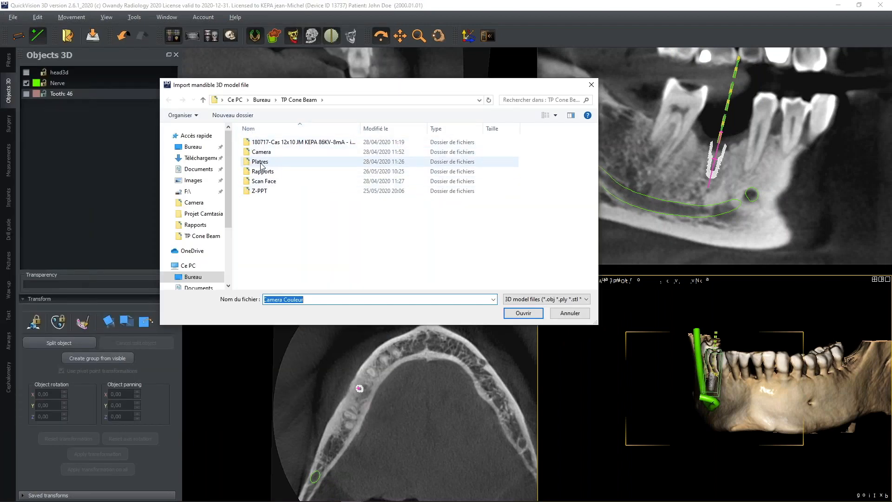
pyautogui.doubleClick(260, 162)
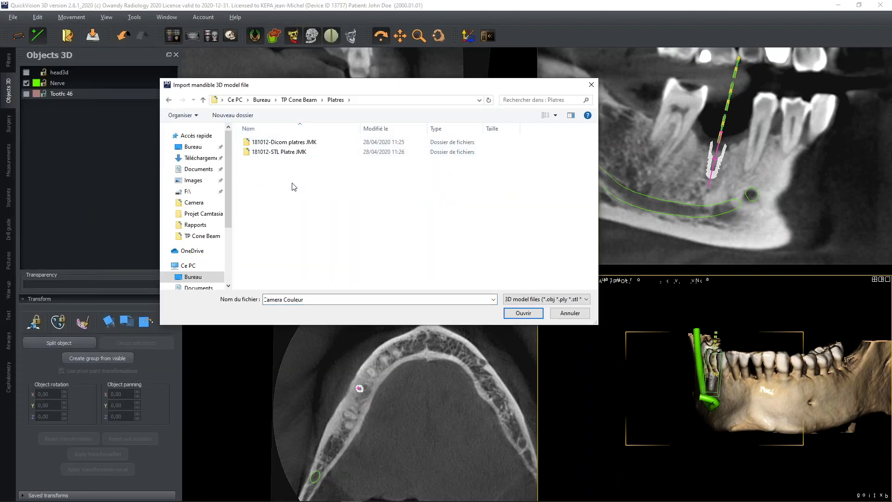
pyautogui.doubleClick(285, 153)
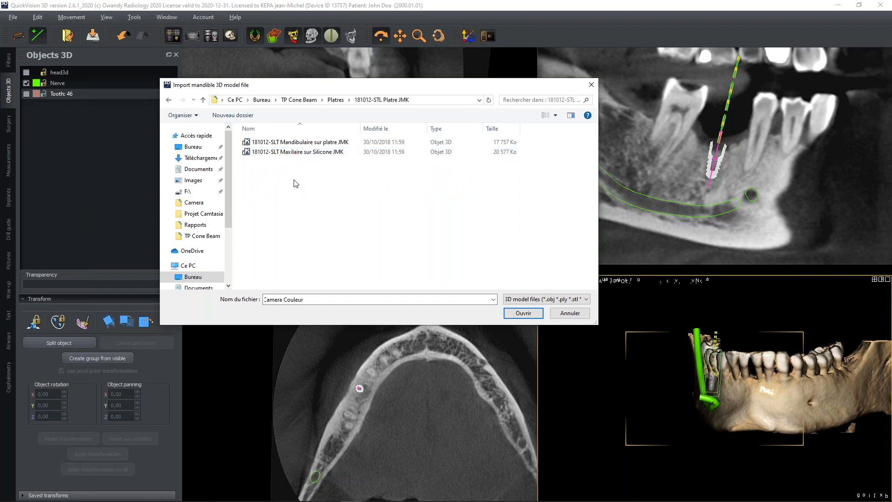
pyautogui.doubleClick(305, 143)
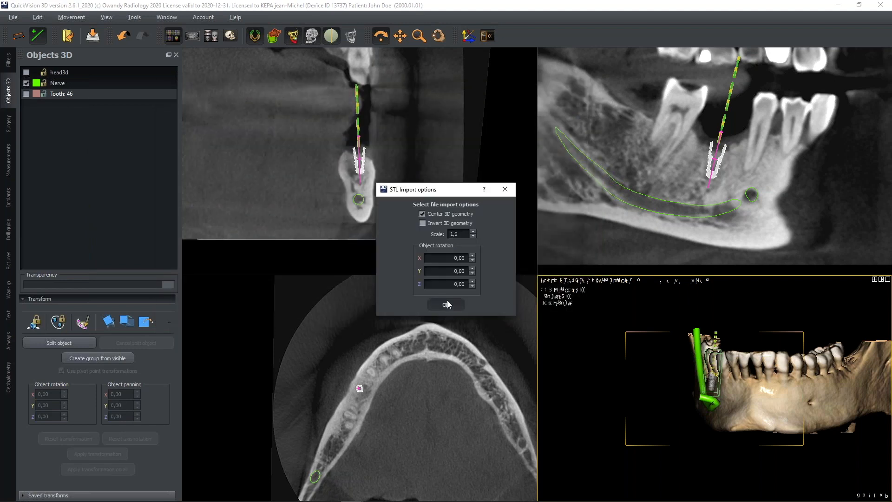
pyautogui.click(447, 304)
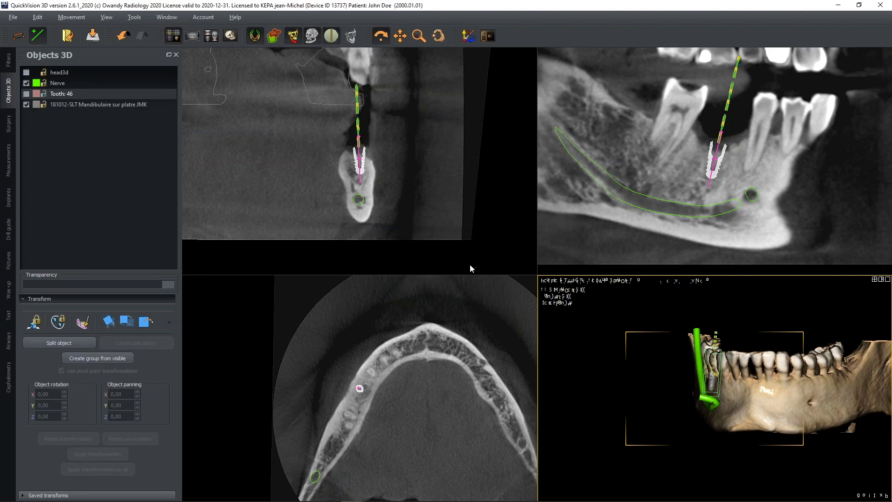
# Recolour the imported plaster mandible model orange, #ffaa00
pyautogui.moveTo(775, 368); pyautogui.dragTo(804, 371)
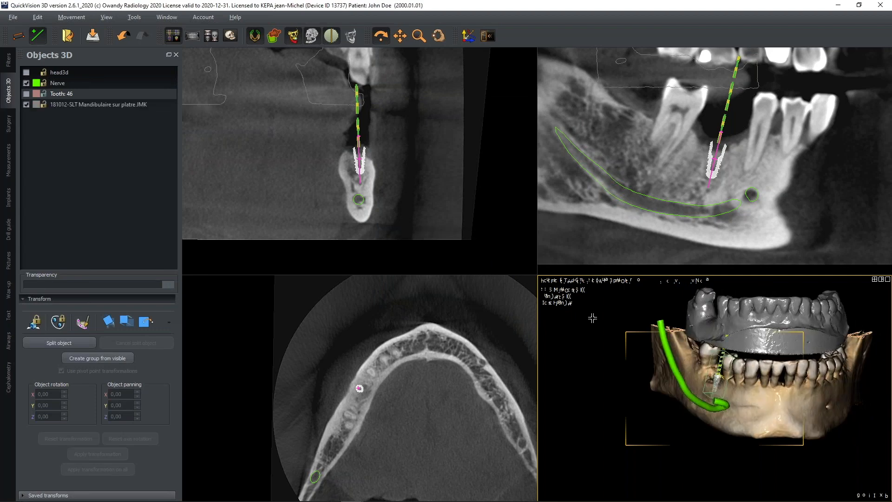
pyautogui.click(36, 105)
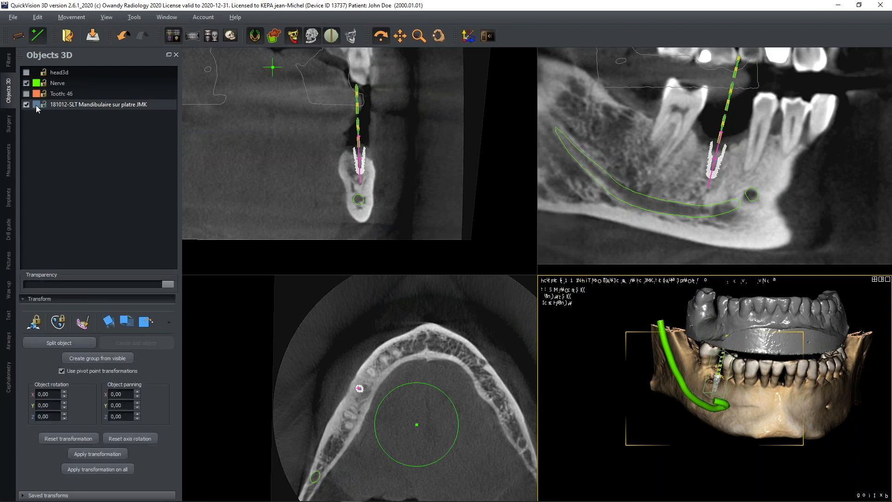
pyautogui.click(35, 105)
pyautogui.click(400, 214)
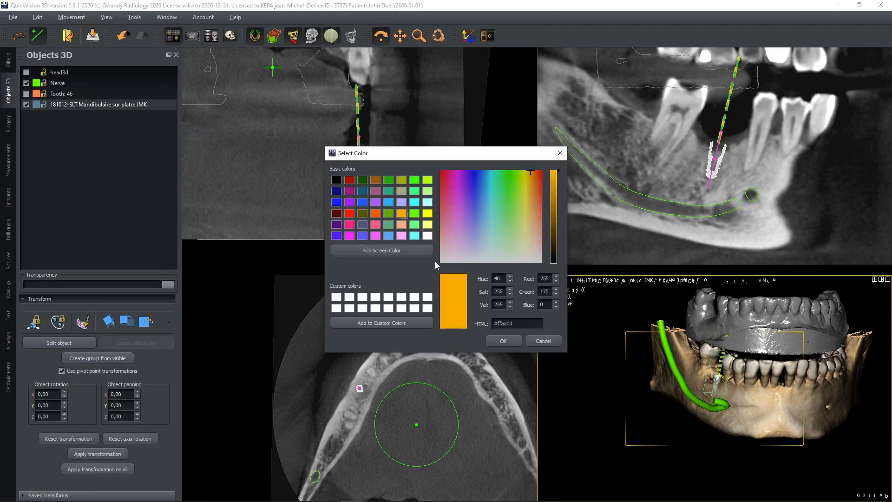
pyautogui.click(510, 341)
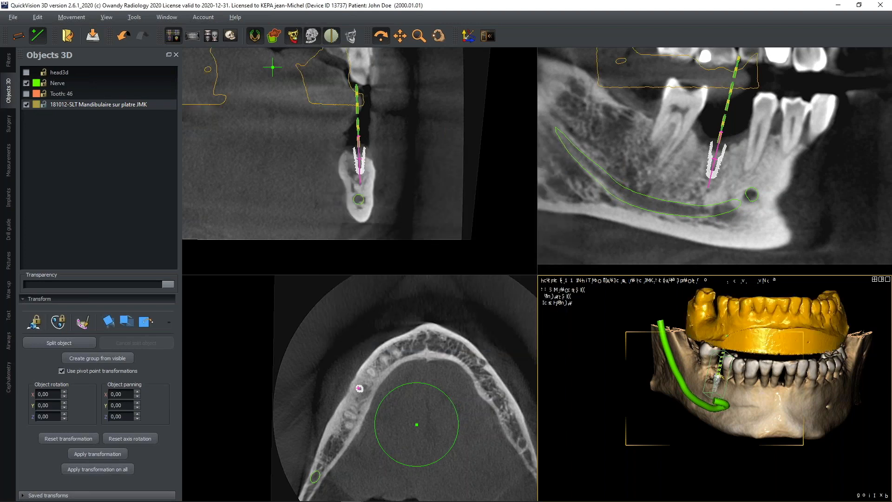
pyautogui.moveTo(778, 376); pyautogui.dragTo(781, 377)
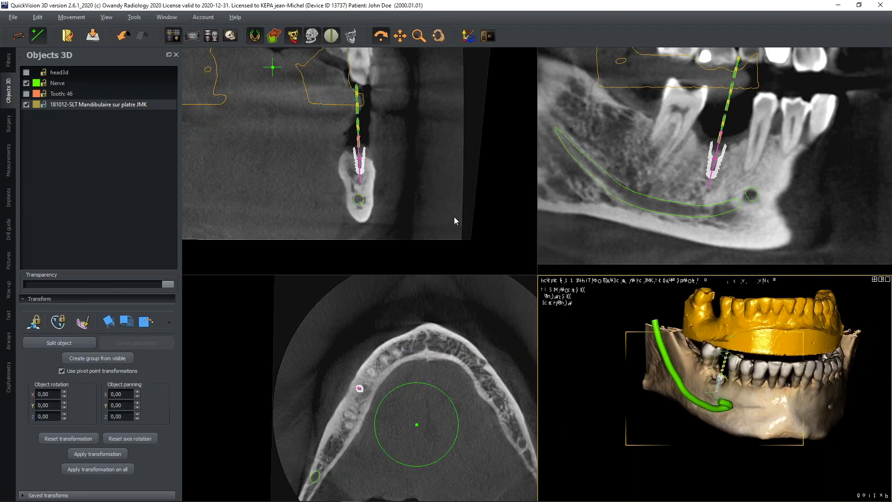
# Open the model alignment layout, orient the plaster model and the CBCT mandible in matching occlusal views, and link their movement
pyautogui.click(211, 36)
pyautogui.moveTo(369, 165); pyautogui.dragTo(368, 184)
pyautogui.moveTo(368, 184); pyautogui.dragTo(380, 149, button='right')
pyautogui.moveTo(381, 162)
pyautogui.mouseDown()
pyautogui.moveTo(385, 150)
pyautogui.moveTo(389, 158)
pyautogui.mouseUp()
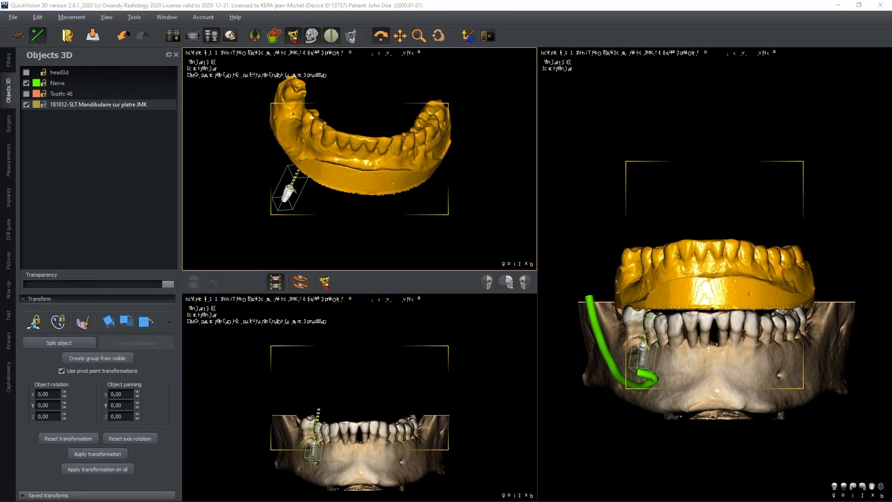
pyautogui.moveTo(365, 147); pyautogui.dragTo(361, 172)
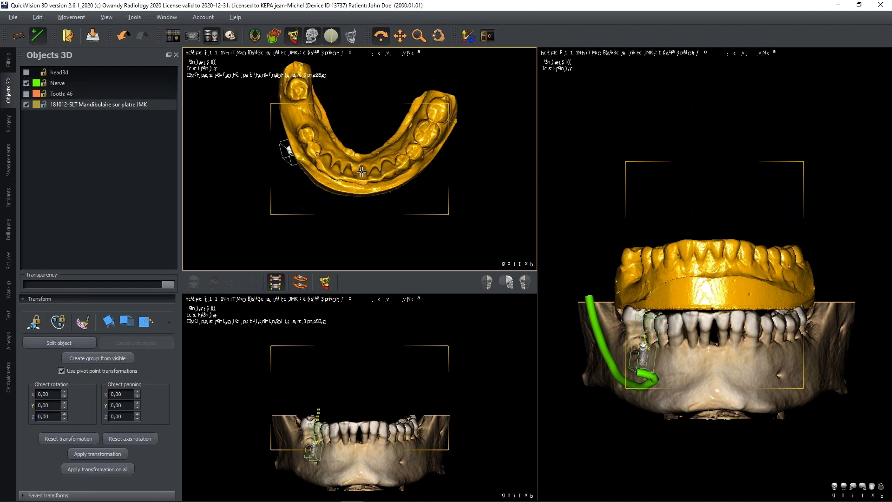
pyautogui.moveTo(353, 415); pyautogui.dragTo(414, 376)
pyautogui.moveTo(472, 363); pyautogui.dragTo(464, 382)
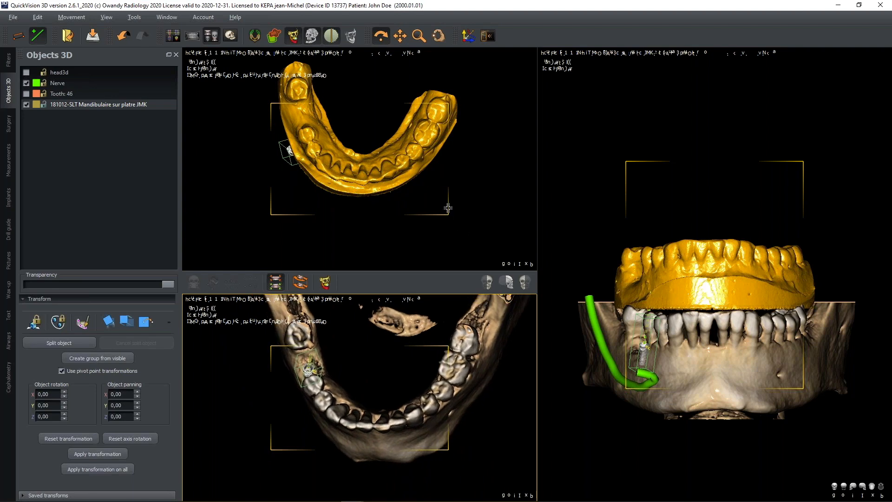
pyautogui.moveTo(365, 148); pyautogui.dragTo(408, 153)
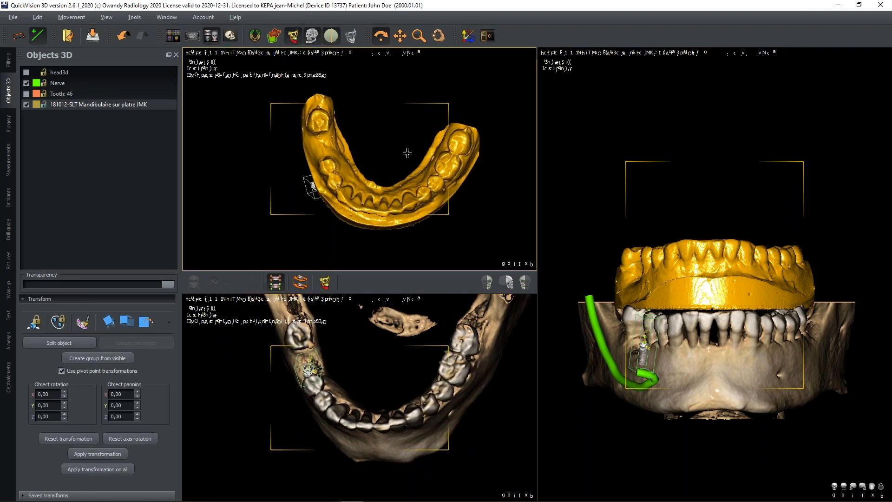
pyautogui.moveTo(477, 143); pyautogui.dragTo(475, 140)
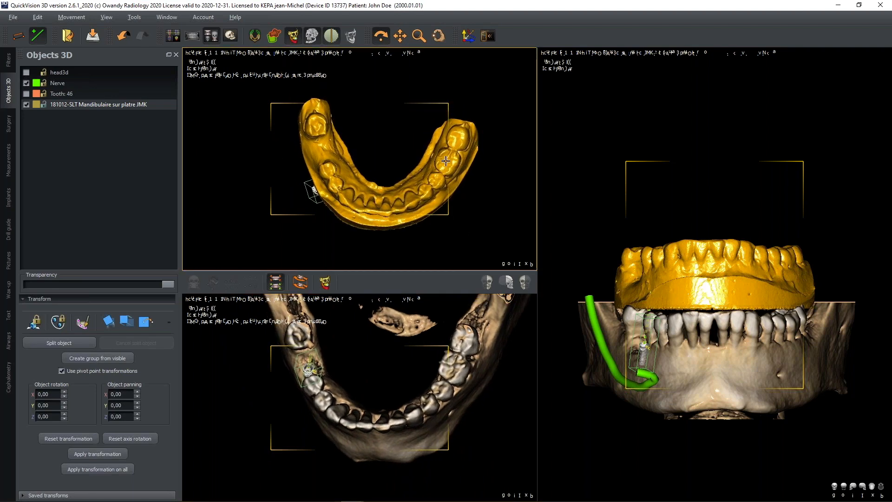
pyautogui.click(301, 283)
pyautogui.moveTo(393, 182); pyautogui.dragTo(342, 154)
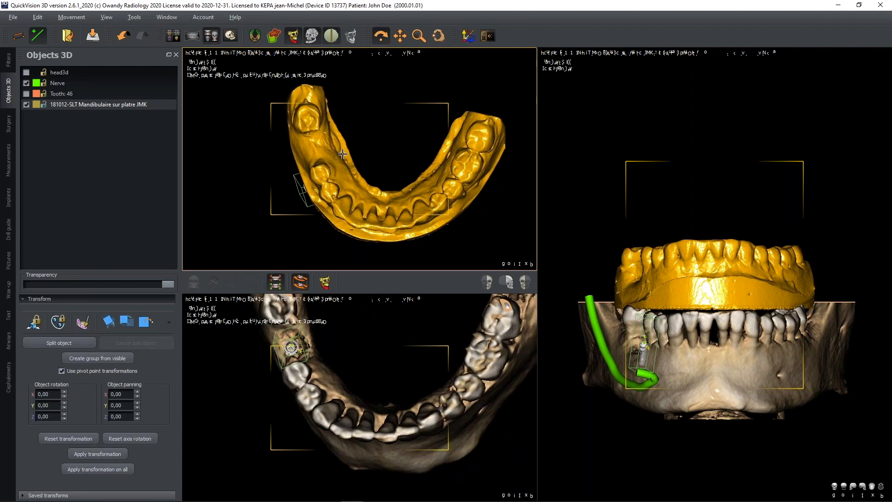
# Place three matching point pairs on the plaster model and CBCT mandible: right molar, central incisors and left molar
pyautogui.click(301, 124)
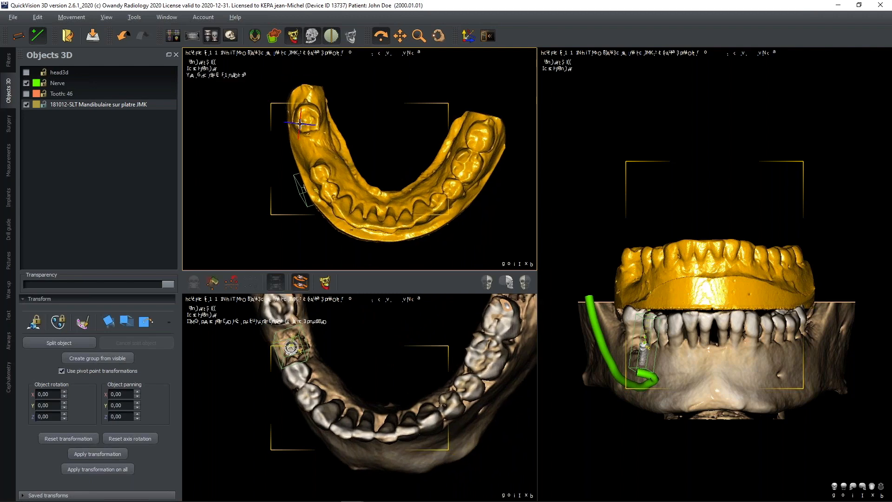
pyautogui.moveTo(360, 354); pyautogui.dragTo(365, 416)
pyautogui.moveTo(367, 413); pyautogui.dragTo(364, 357, button='middle')
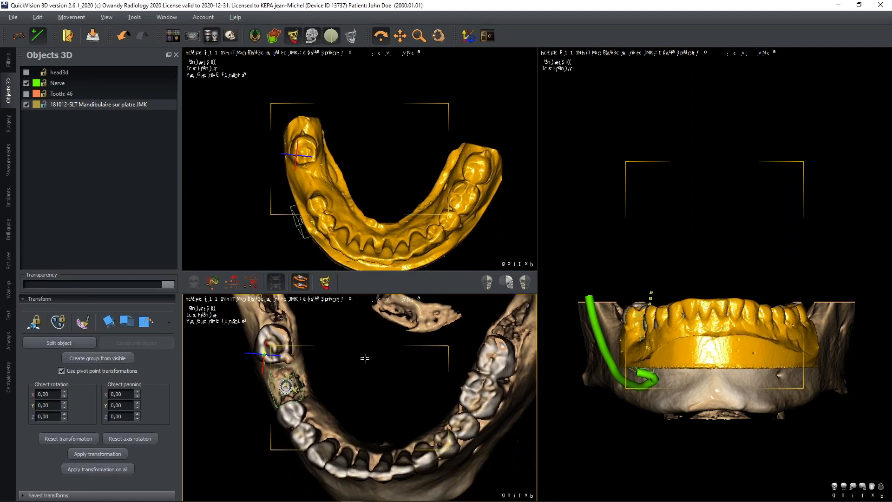
pyautogui.click(358, 474)
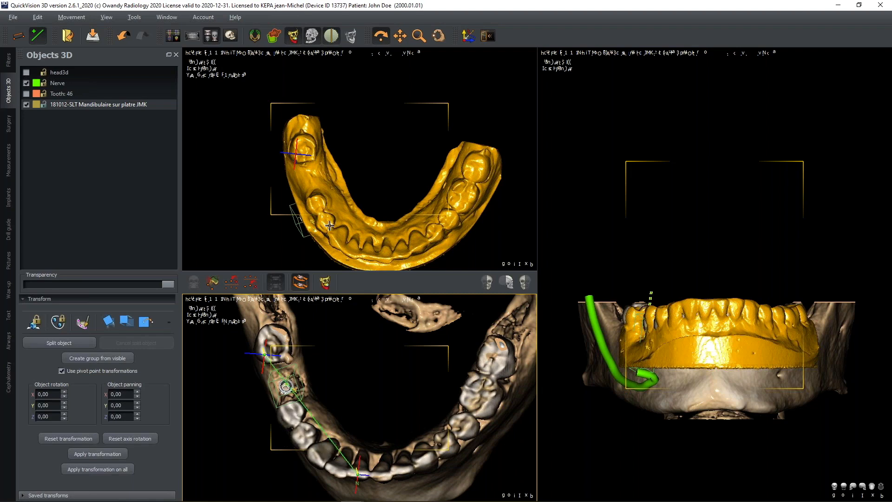
pyautogui.click(368, 257)
pyautogui.click(501, 365)
pyautogui.click(480, 176)
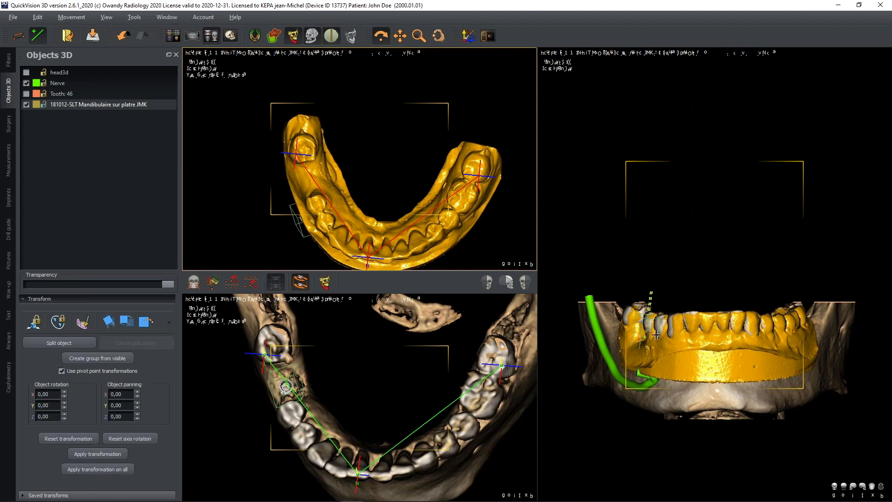
# Apply the point-based registration of the plaster model to the CBCT mandible, checking the superimposition in 3D
pyautogui.moveTo(707, 367)
pyautogui.mouseDown()
pyautogui.moveTo(734, 372)
pyautogui.moveTo(713, 348)
pyautogui.moveTo(717, 359)
pyautogui.mouseUp()
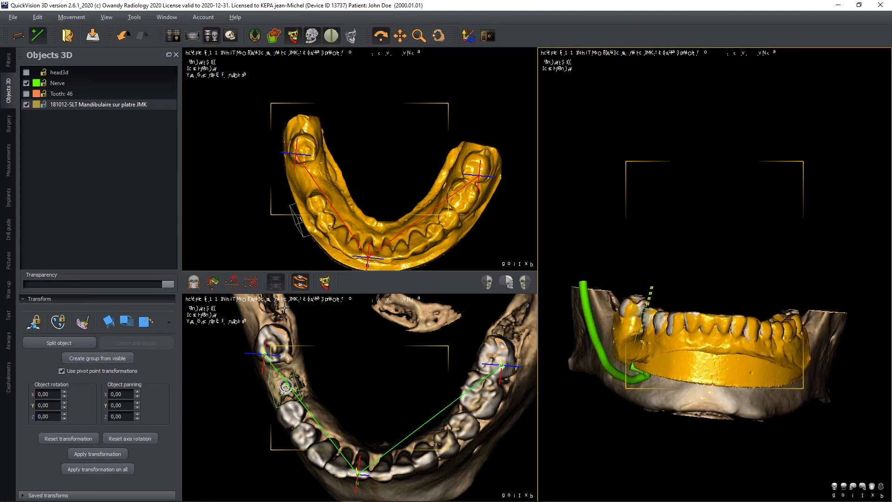
pyautogui.click(197, 285)
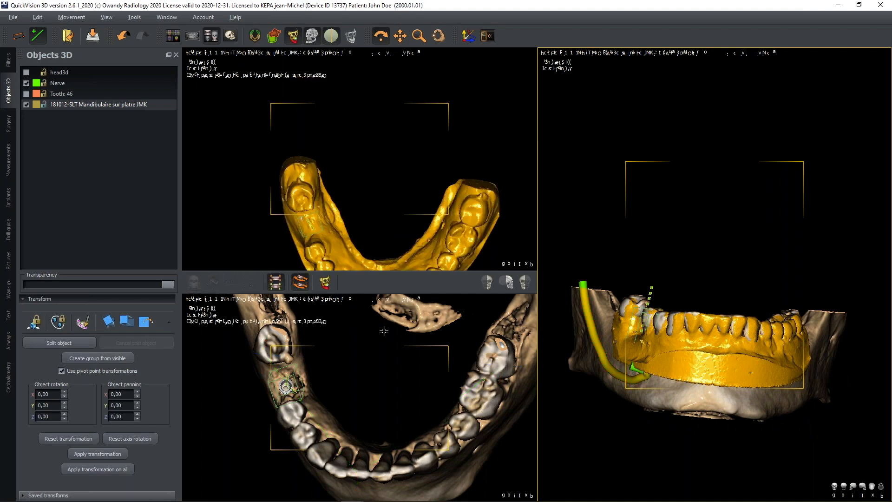
pyautogui.moveTo(686, 380); pyautogui.dragTo(664, 382)
# Examine the aligned plaster model in the four-view layout and in the enlarged 3D view
pyautogui.click(174, 36)
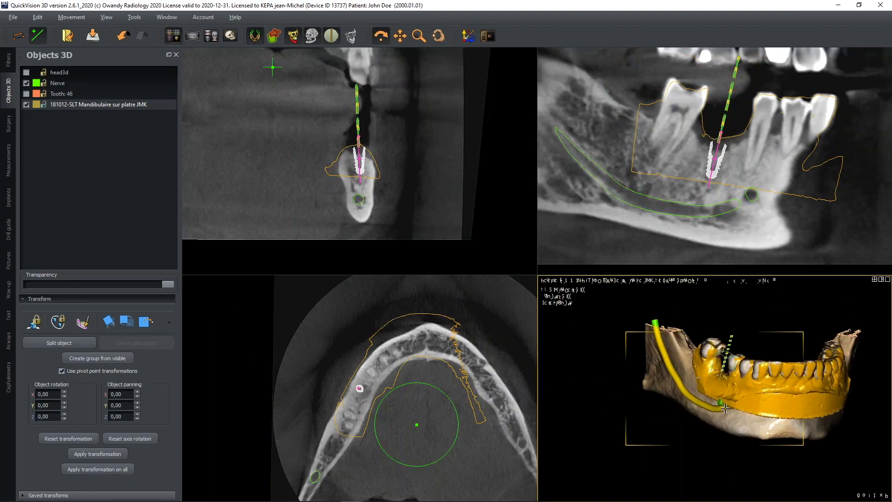
pyautogui.scroll(-2, 794, 389)
pyautogui.moveTo(808, 405); pyautogui.dragTo(785, 399)
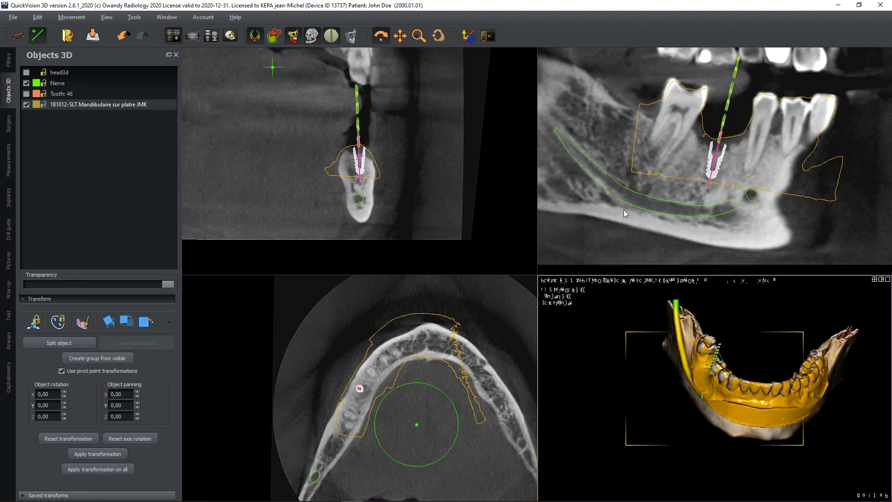
pyautogui.click(405, 206)
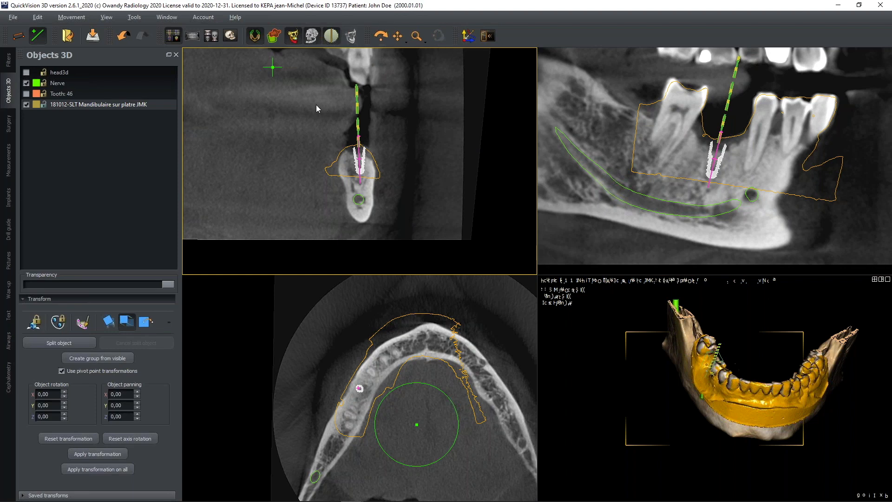
pyautogui.click(231, 37)
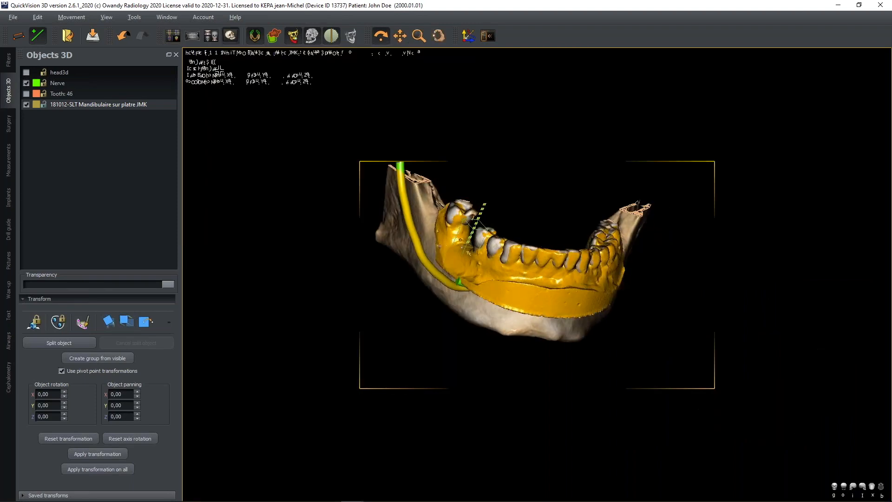
pyautogui.click(174, 36)
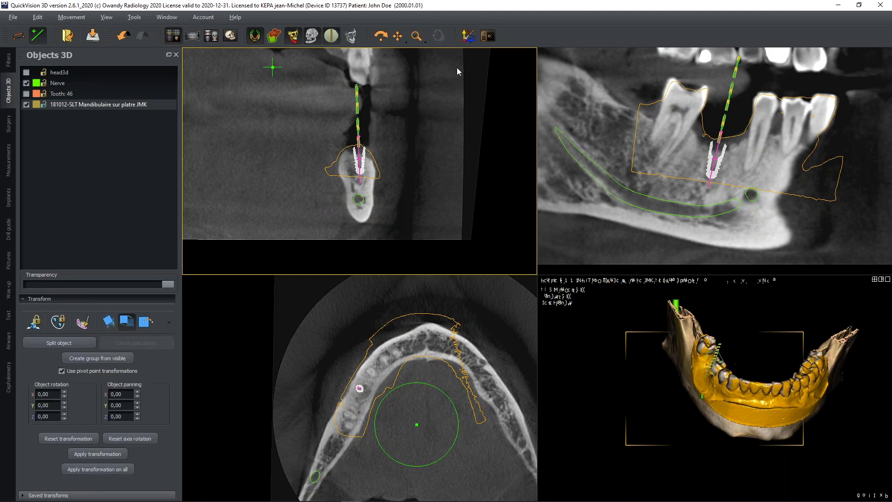
# Reset the slice planes, lower the axial plane to the mandibular crowns, and rotate the cross planes to follow the tooth 46 region
pyautogui.click(468, 36)
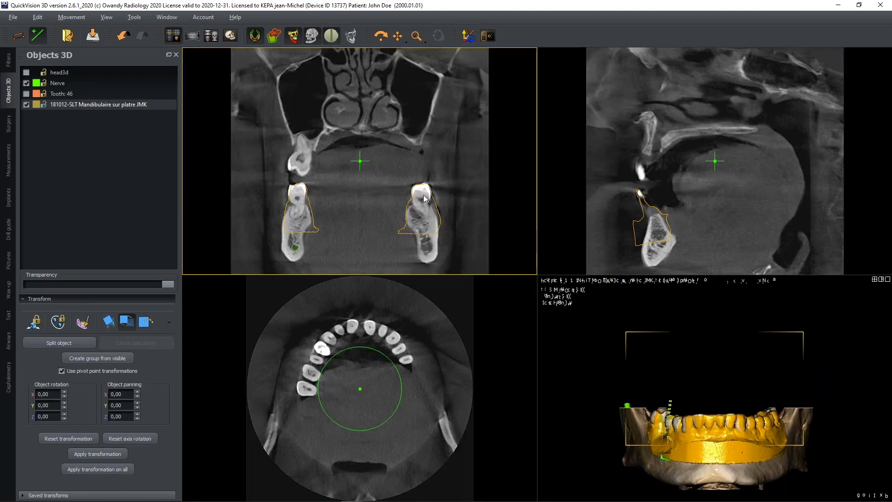
pyautogui.moveTo(445, 161)
pyautogui.moveTo(444, 161); pyautogui.dragTo(444, 194)
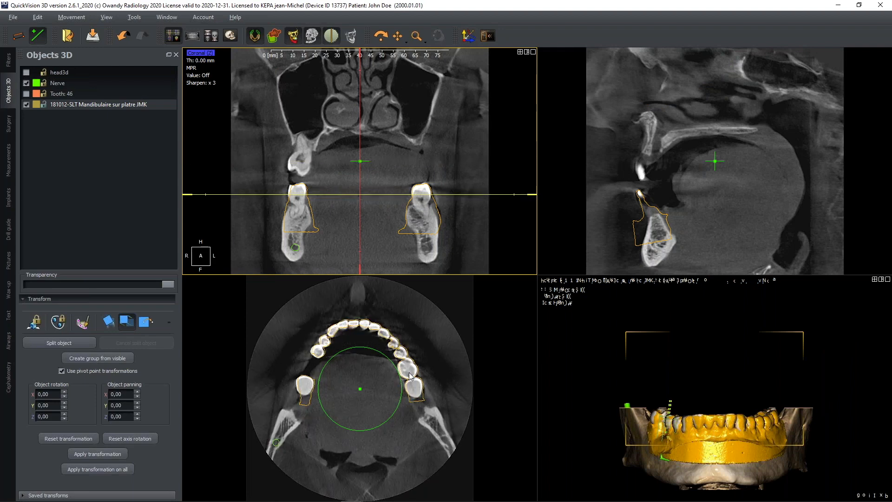
pyautogui.moveTo(407, 376)
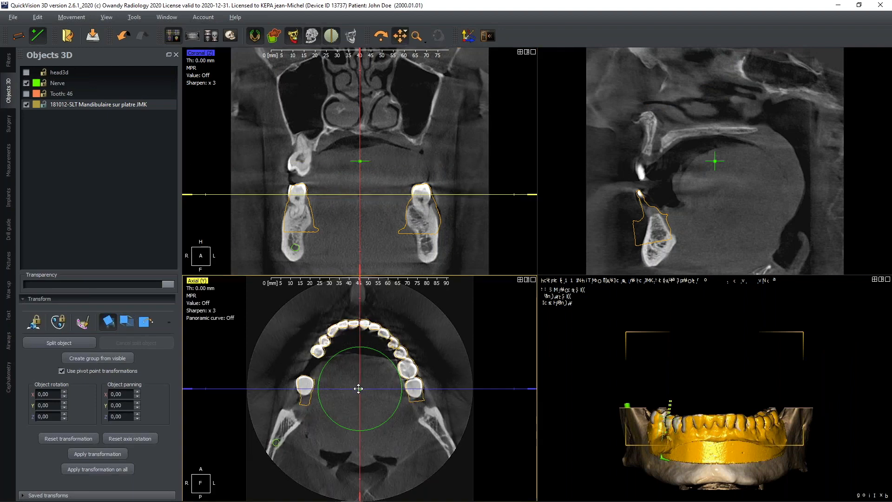
pyautogui.moveTo(359, 388); pyautogui.dragTo(315, 364)
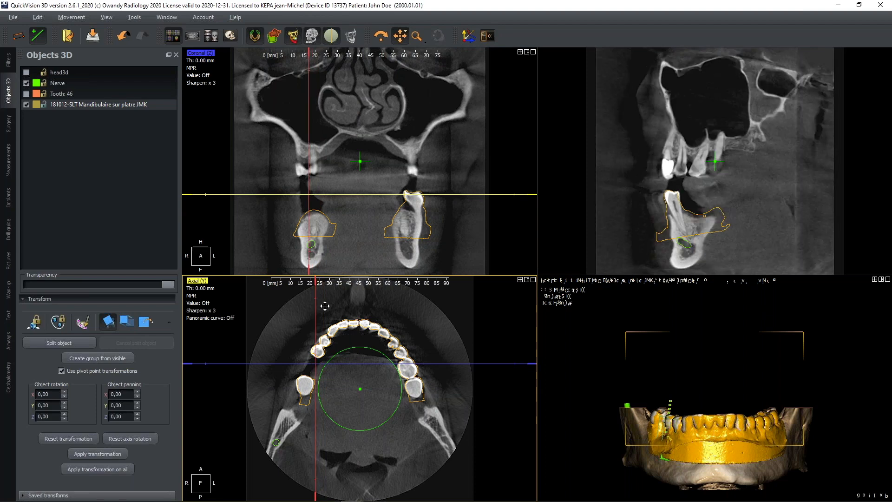
pyautogui.moveTo(325, 304); pyautogui.dragTo(338, 303)
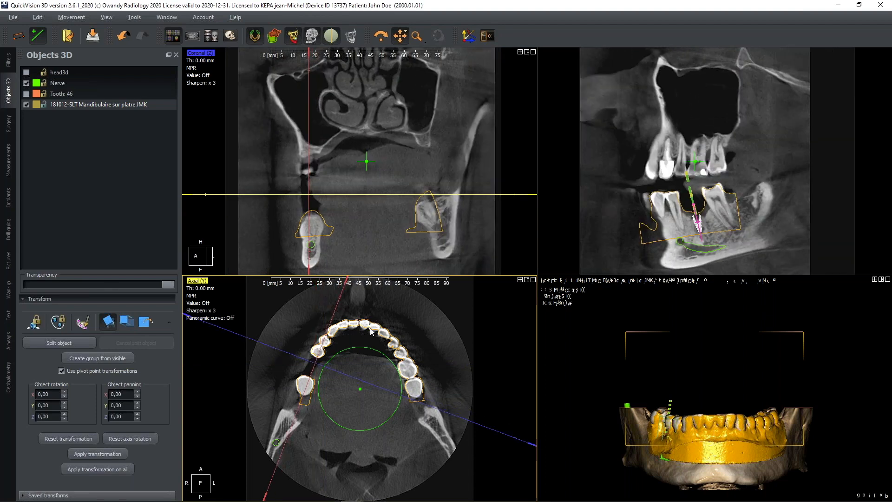
# Fine-tune the plaster model's position by panning it slightly in the axial and oblique slices until its contour follows the tooth crowns
pyautogui.scroll(3, 316, 400)
pyautogui.scroll(2, 316, 396)
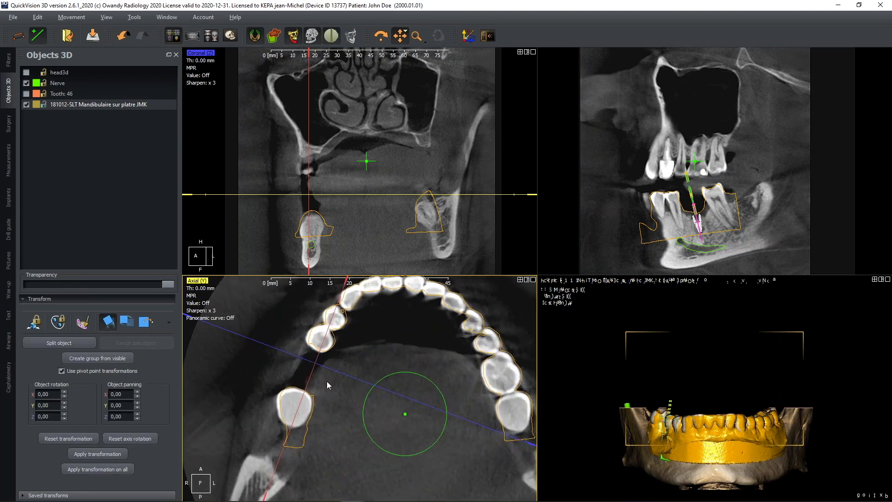
pyautogui.click(130, 324)
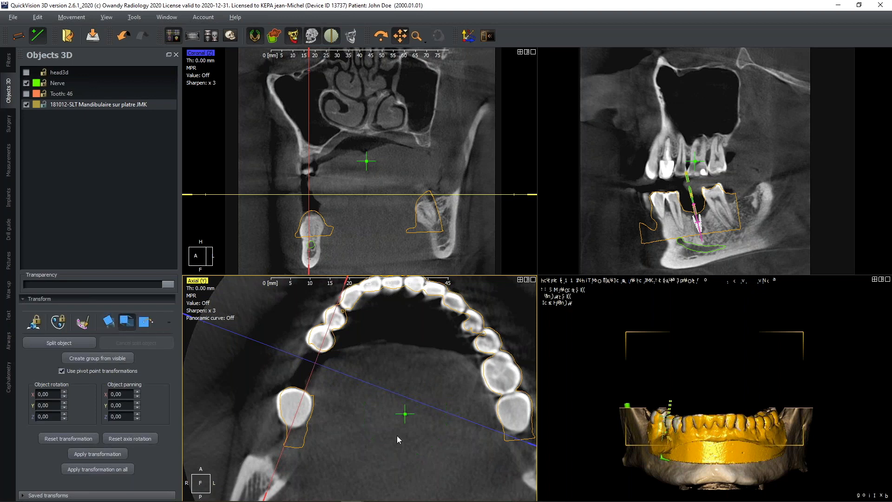
pyautogui.moveTo(403, 414); pyautogui.dragTo(402, 415)
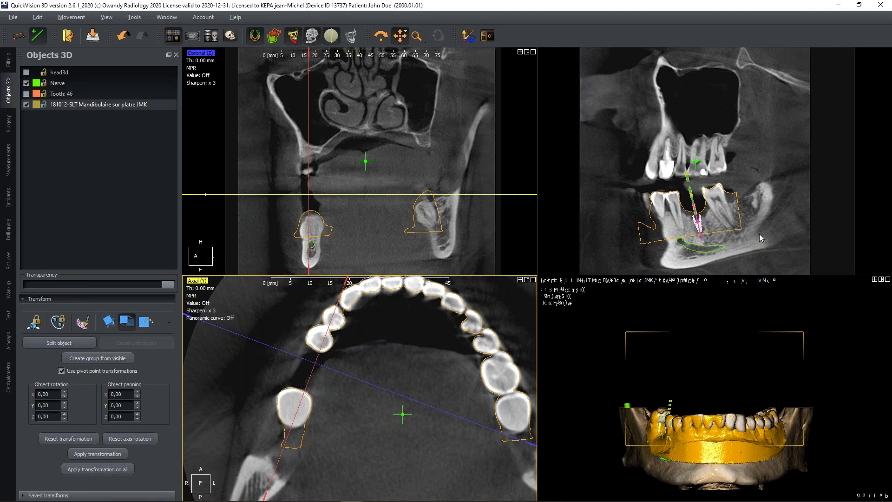
pyautogui.scroll(5, 759, 216)
pyautogui.scroll(3, 759, 211)
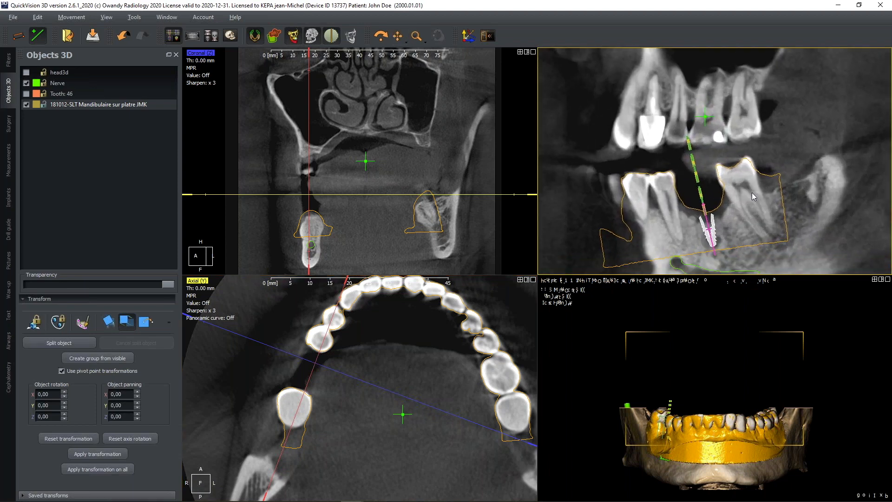
pyautogui.moveTo(706, 116); pyautogui.dragTo(707, 117)
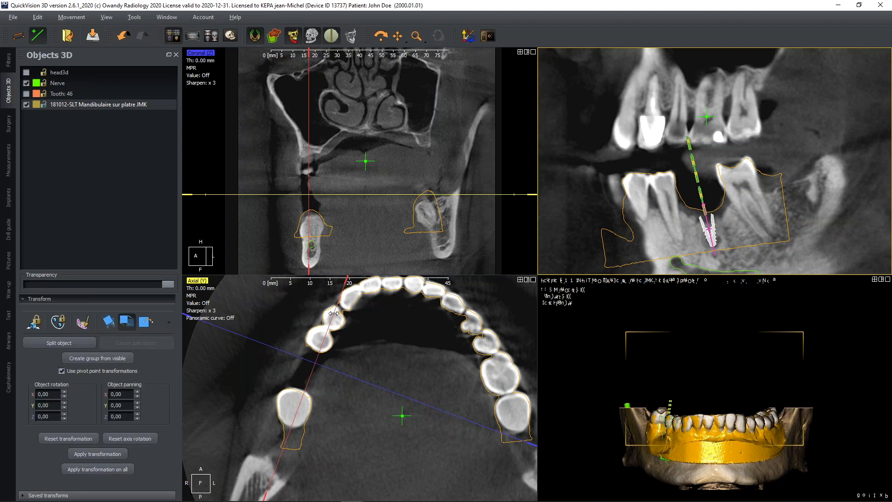
# Check the plaster model's fit around the tooth 46 gap by shifting the cross plane and toggling the 3D object contours off and on
pyautogui.moveTo(333, 313); pyautogui.dragTo(322, 314)
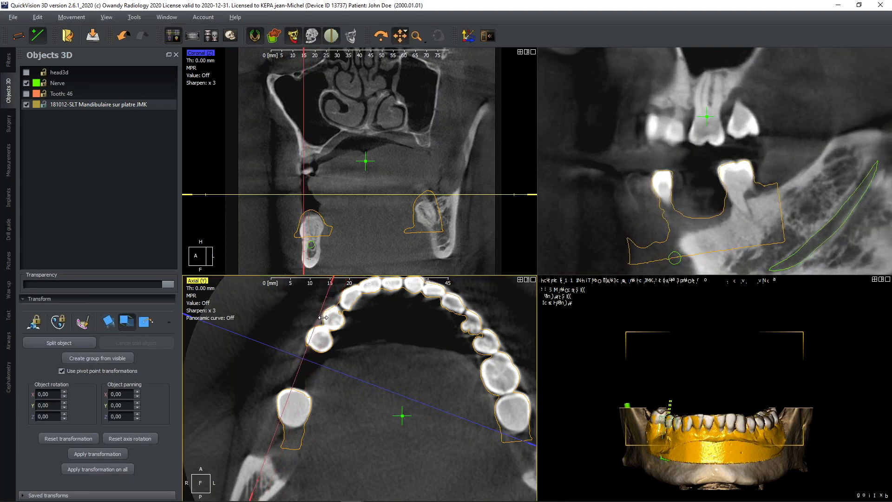
pyautogui.scroll(2, 732, 224)
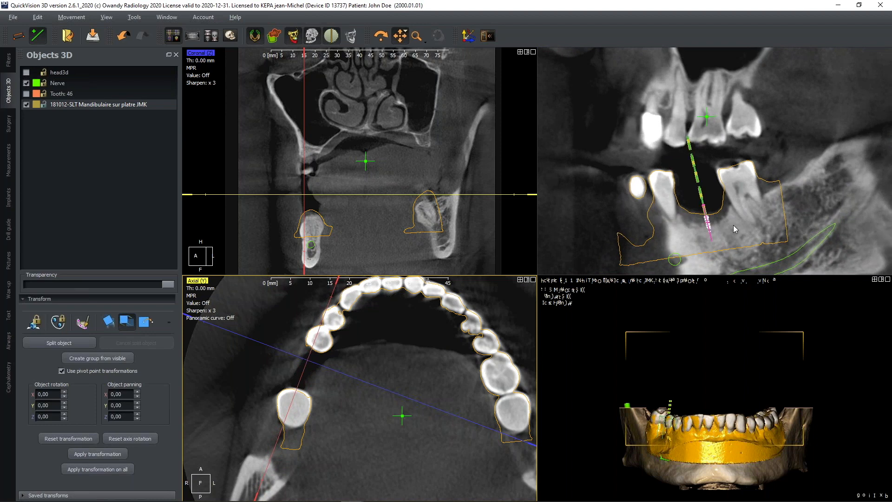
pyautogui.keyDown('ctrl'); pyautogui.scroll(3, 735, 225); pyautogui.keyUp('ctrl')
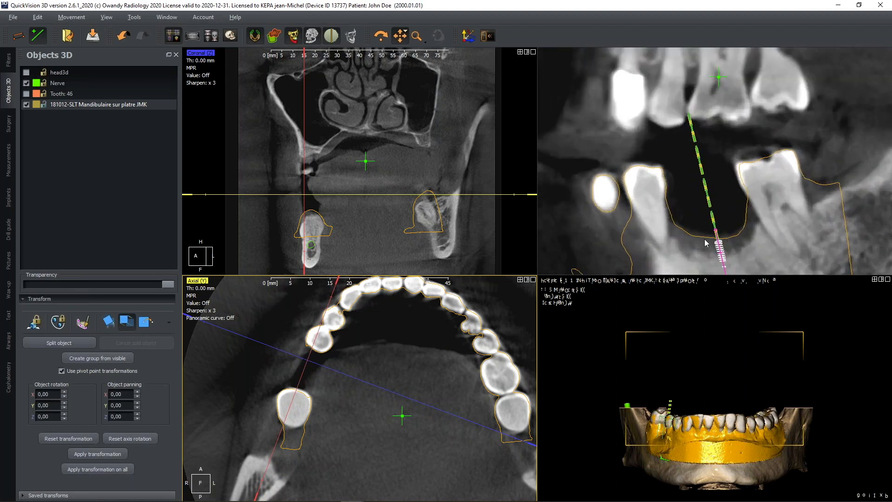
pyautogui.click(255, 38)
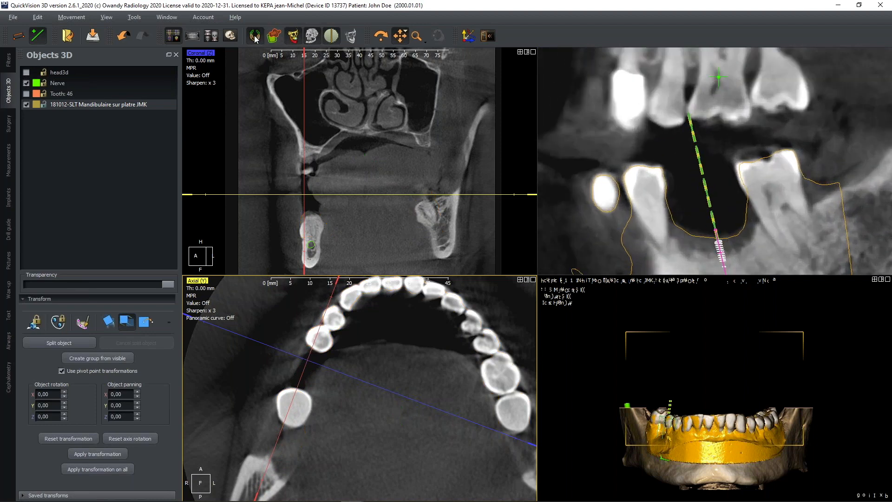
pyautogui.click(255, 37)
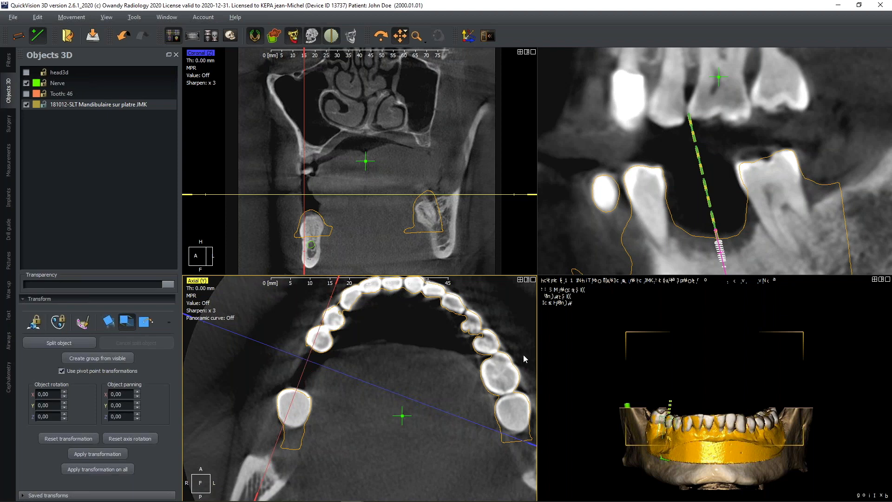
# Open the drill guide settings with the 3D view enlarged, and hide the bone volume around the plaster model
pyautogui.moveTo(706, 427); pyautogui.dragTo(714, 378)
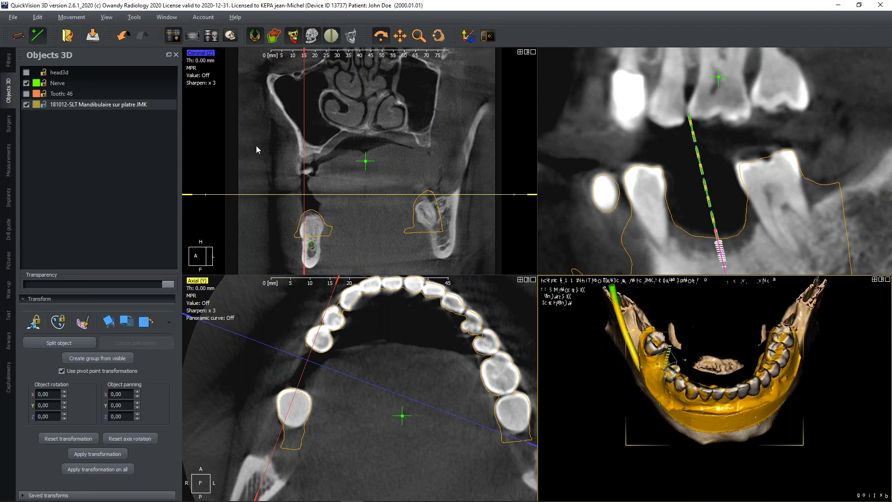
pyautogui.click(230, 36)
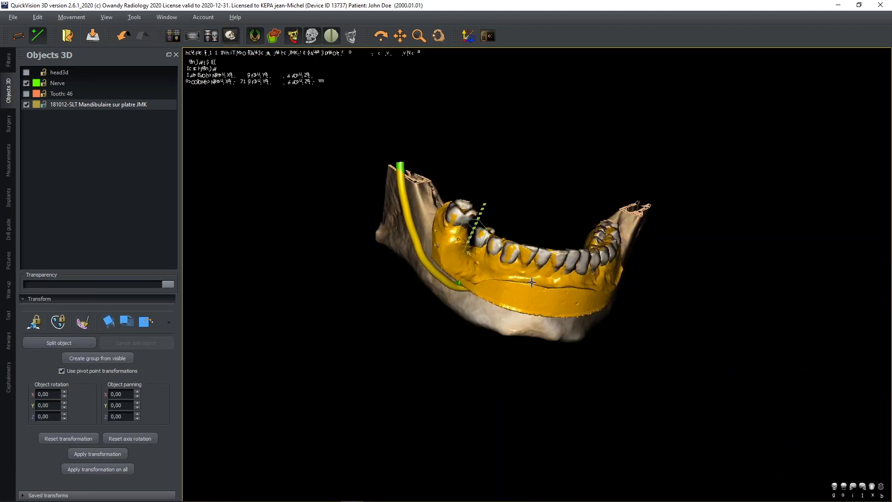
pyautogui.click(380, 35)
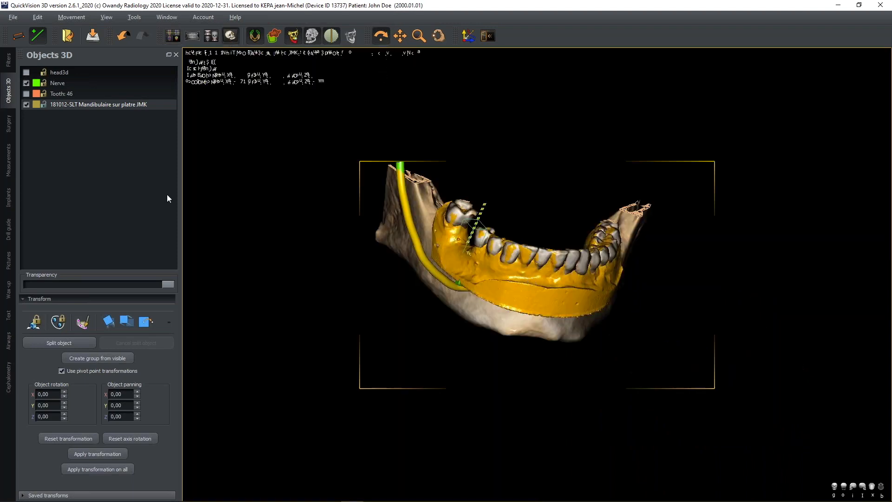
pyautogui.click(7, 232)
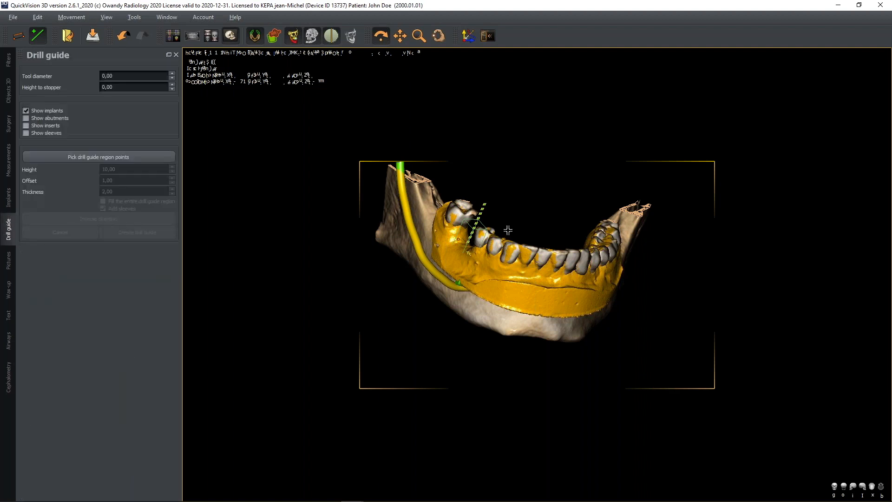
pyautogui.moveTo(507, 233); pyautogui.dragTo(504, 236)
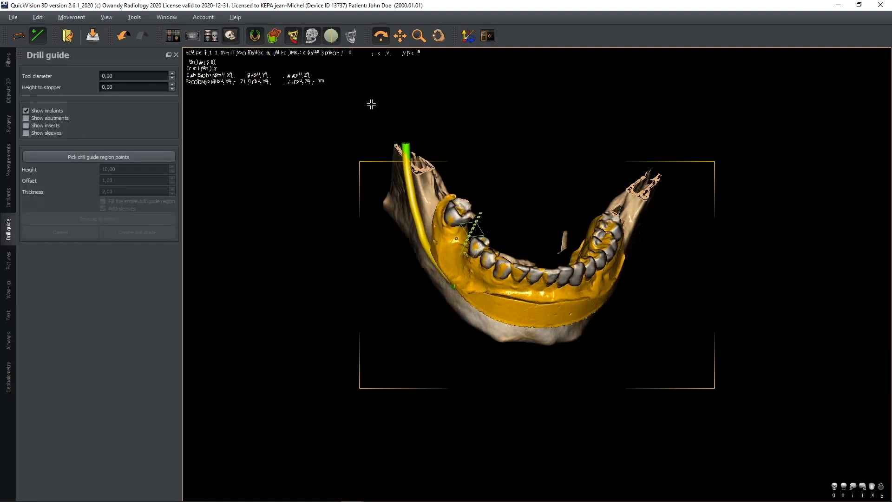
pyautogui.click(310, 40)
pyautogui.moveTo(513, 260); pyautogui.dragTo(518, 278)
# Set the drill guide's tool diameter to 4 and its height to stopper to 18
pyautogui.doubleClick(112, 77)
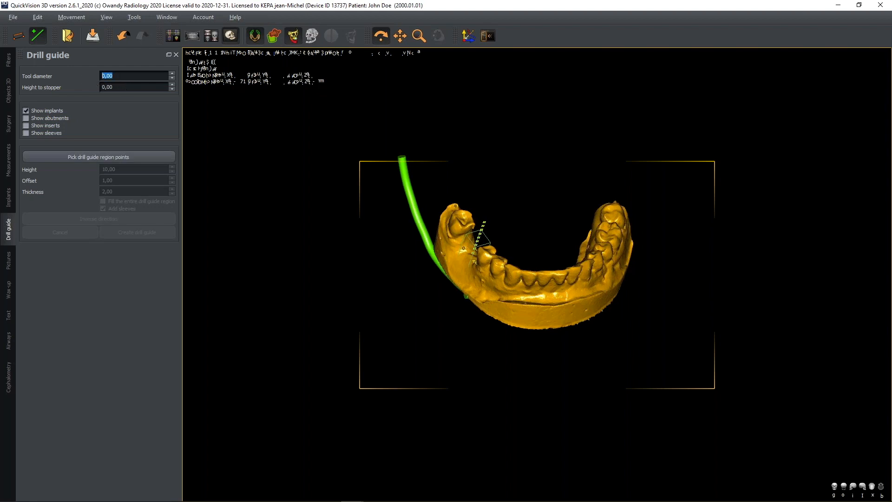
pyautogui.write('4')
pyautogui.doubleClick(129, 86)
pyautogui.write('18')
pyautogui.press('Return')
pyautogui.moveTo(514, 276); pyautogui.dragTo(523, 270)
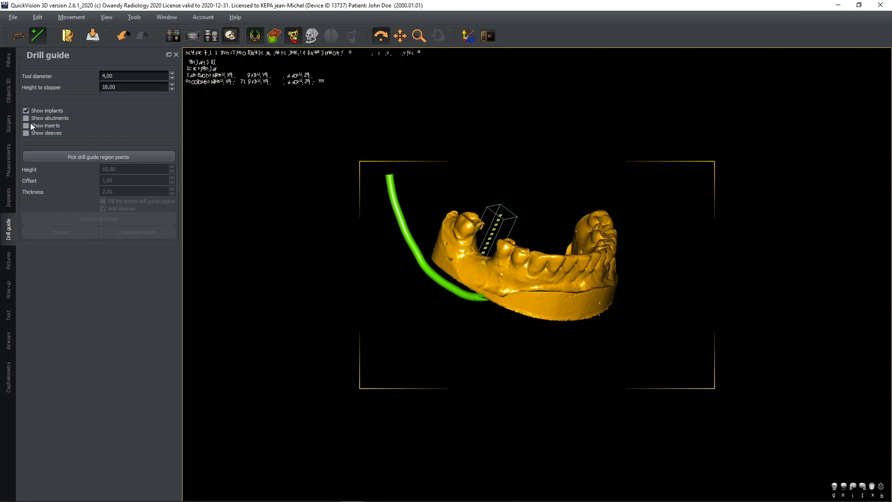
# Review the tooth 46 implant entry and the 3D objects list, and view the plaster model from the occlusal side
pyautogui.click(9, 197)
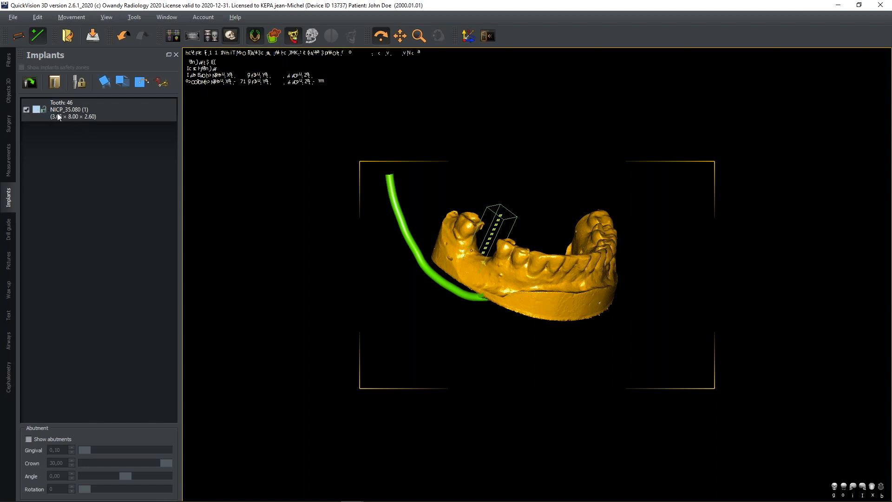
pyautogui.click(8, 93)
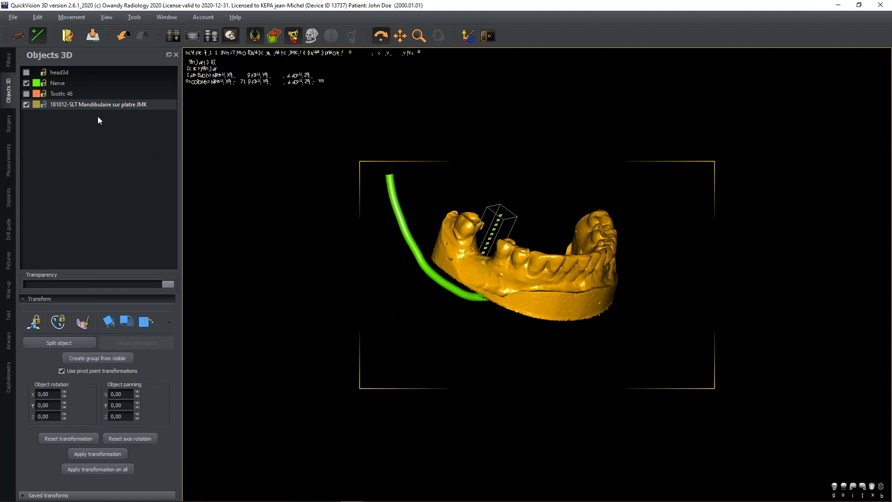
pyautogui.moveTo(153, 284); pyautogui.dragTo(181, 299)
pyautogui.moveTo(552, 250); pyautogui.dragTo(511, 280)
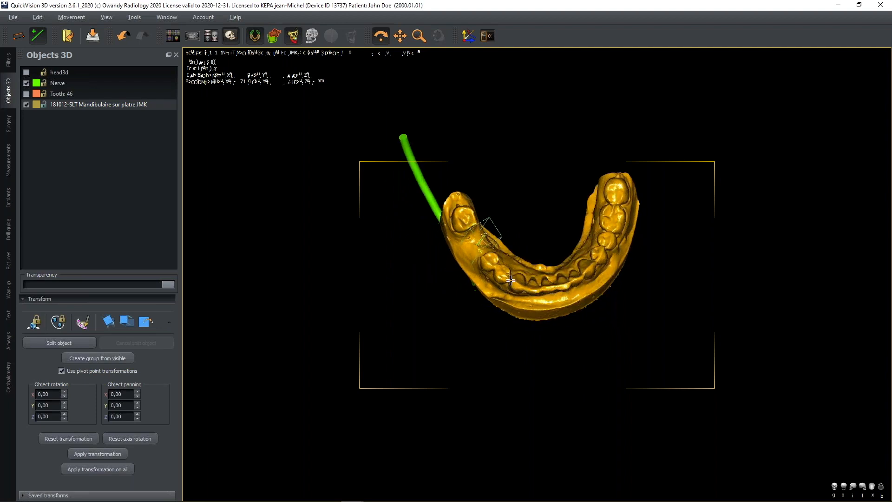
pyautogui.click(9, 199)
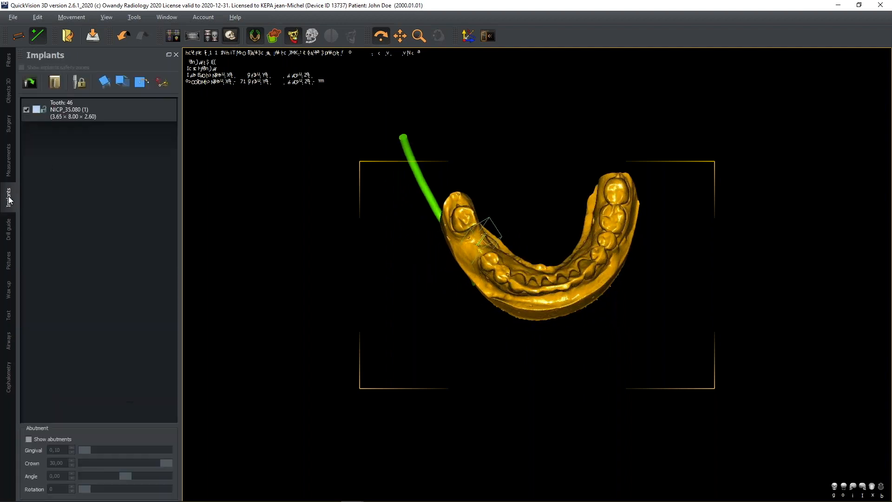
# Pick the drill guide region: define the reference plane on the plaster teeth and outline the area around the tooth 46 site and neighbouring teeth
pyautogui.click(9, 230)
pyautogui.click(106, 158)
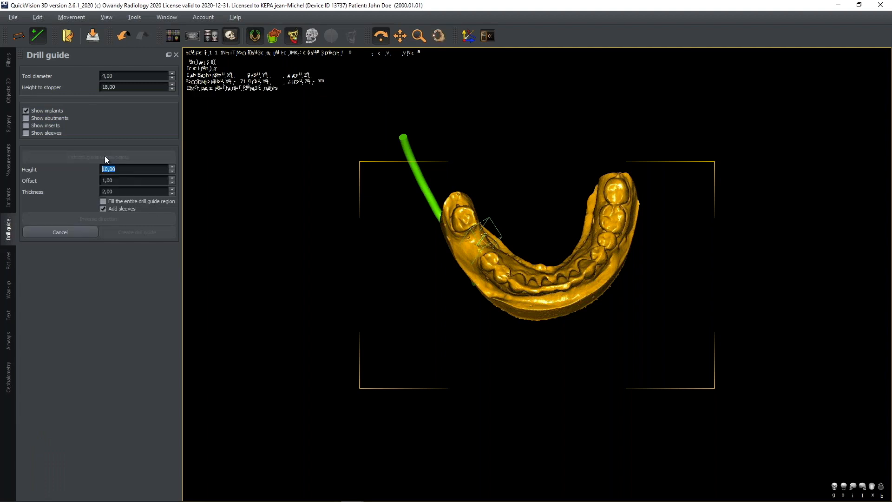
pyautogui.click(566, 287)
pyautogui.click(623, 197)
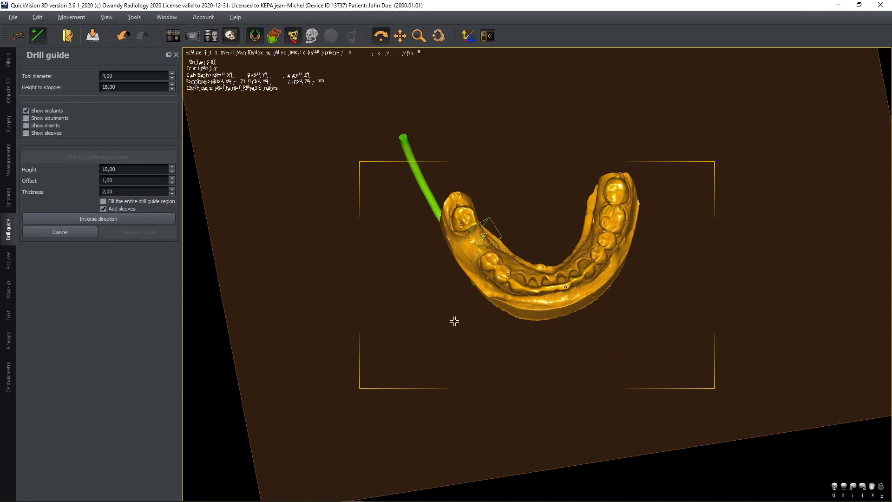
pyautogui.click(486, 209)
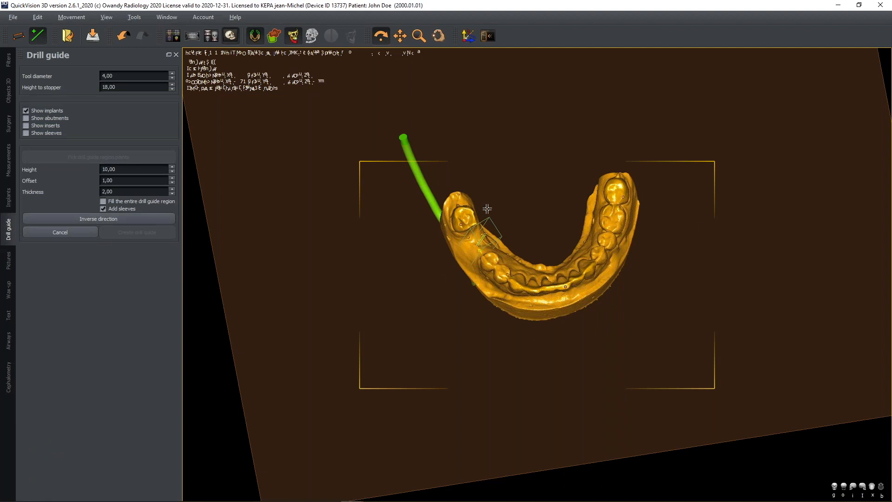
pyautogui.click(428, 226)
pyautogui.click(505, 324)
pyautogui.click(533, 254)
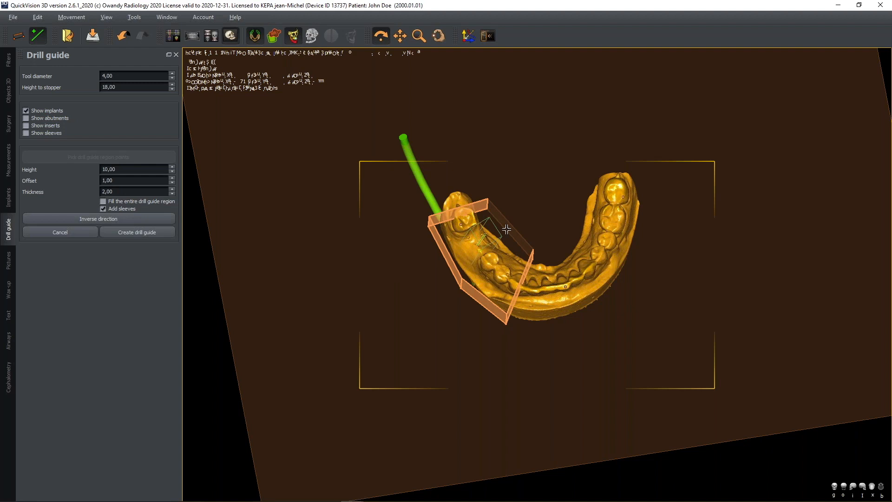
# Invert the guide region's direction so it extends down over the teeth, and set its height to 13
pyautogui.moveTo(553, 251); pyautogui.dragTo(564, 219)
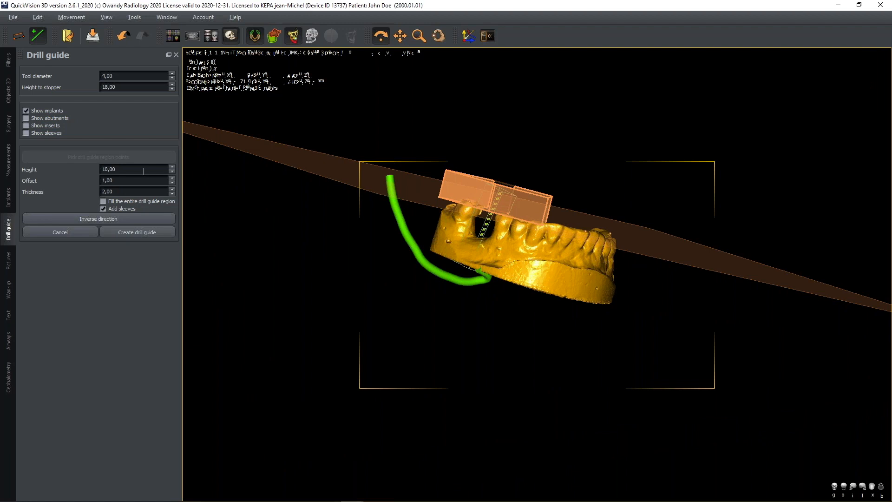
pyautogui.click(120, 220)
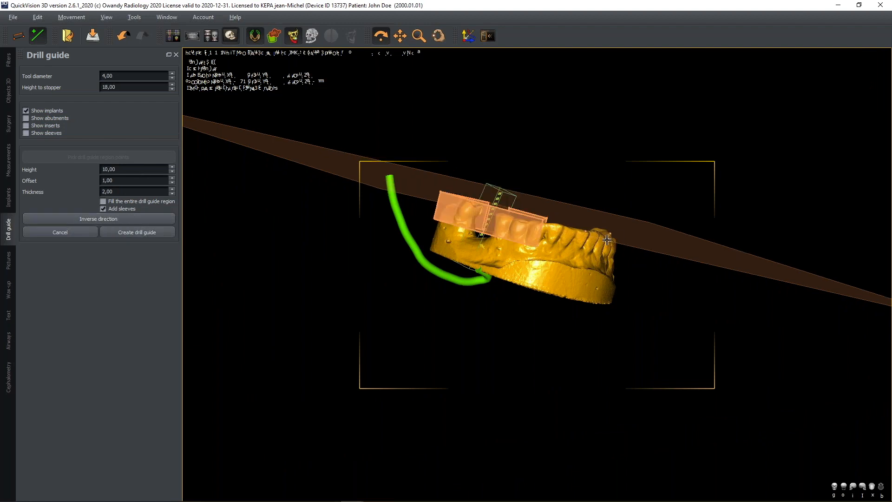
pyautogui.moveTo(562, 251); pyautogui.dragTo(565, 256)
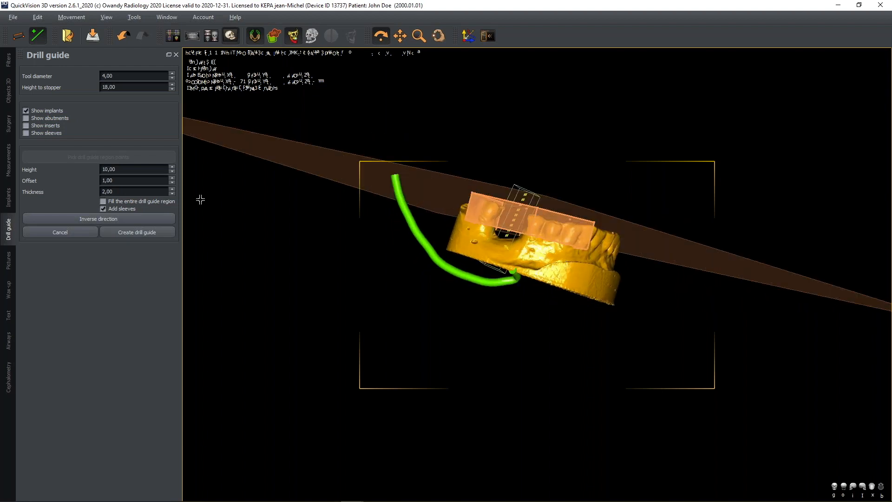
pyautogui.moveTo(129, 170); pyautogui.dragTo(78, 170)
pyautogui.write('12')
pyautogui.press('Return')
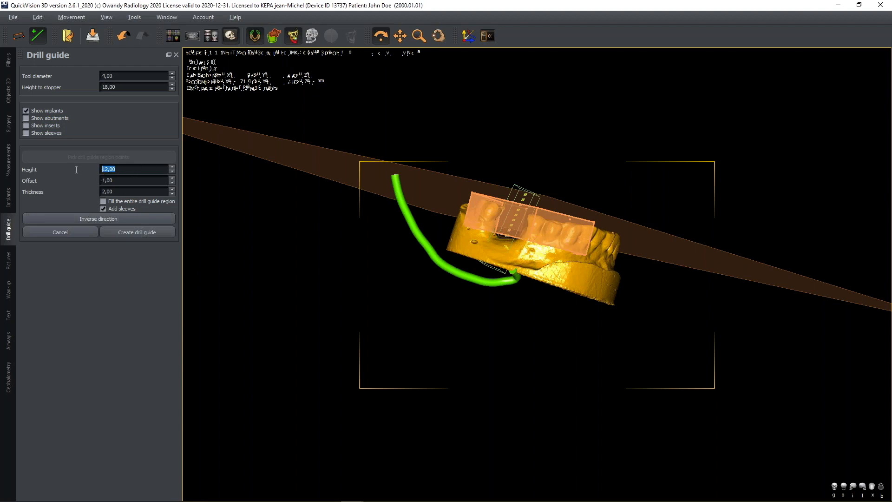
pyautogui.press('Up')
pyautogui.moveTo(599, 251); pyautogui.dragTo(585, 277)
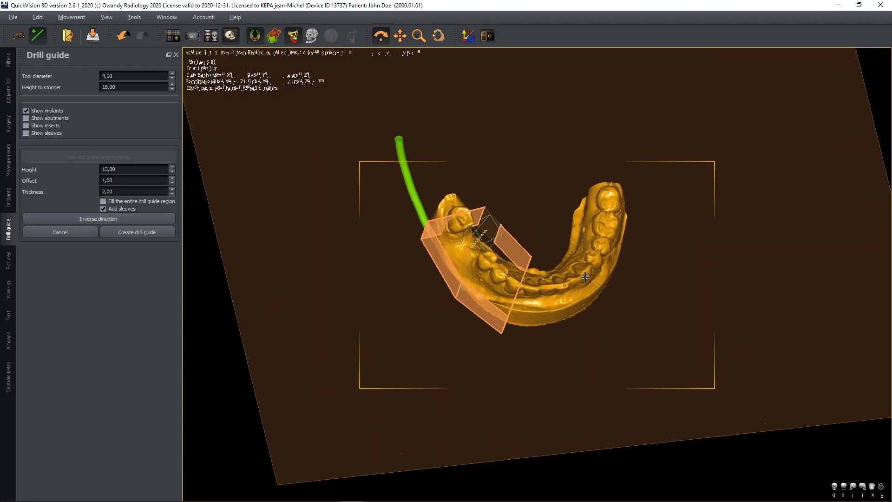
# Create the drill guide, and hide the plaster model and nerve to inspect the guide with the implant
pyautogui.click(136, 233)
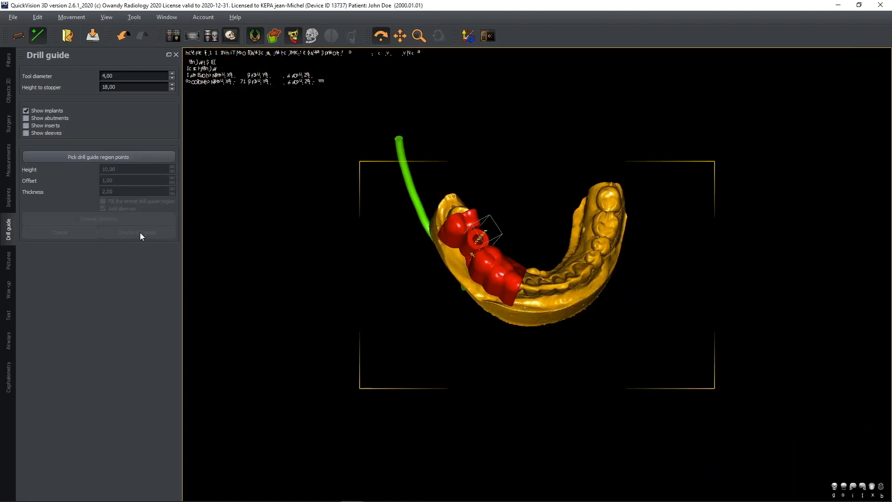
pyautogui.moveTo(505, 231); pyautogui.dragTo(526, 227)
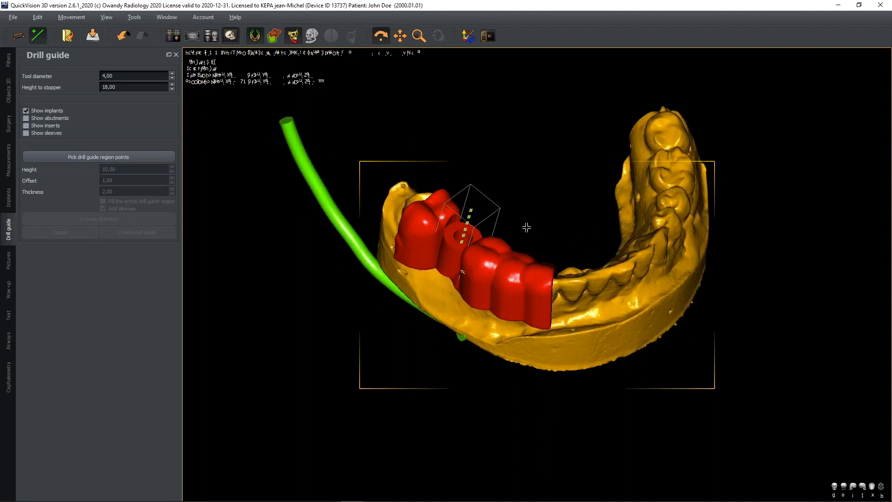
pyautogui.click(8, 90)
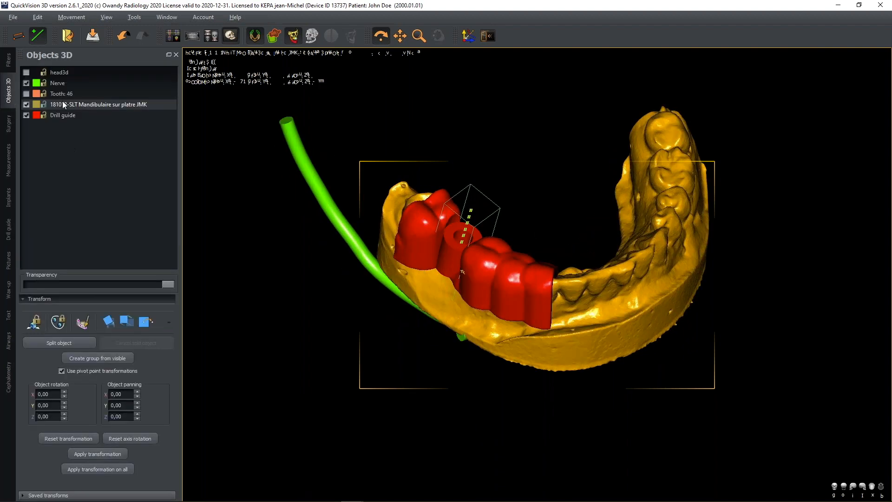
pyautogui.click(26, 104)
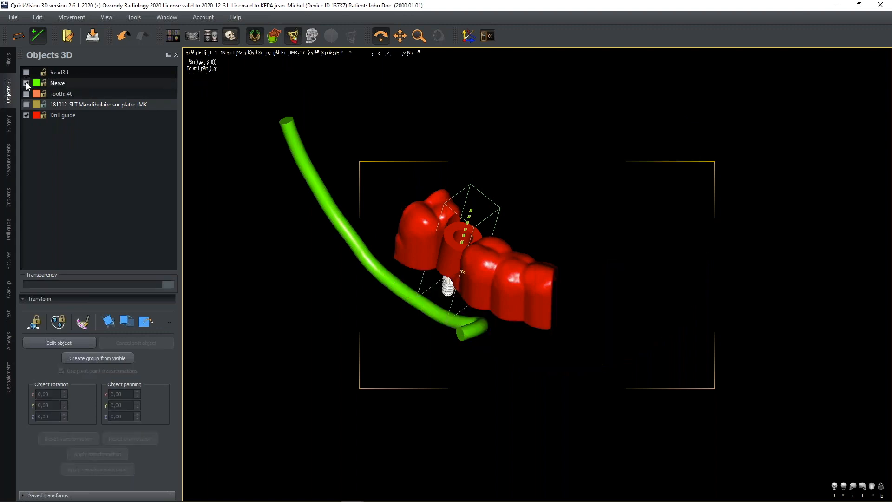
pyautogui.click(26, 82)
pyautogui.moveTo(499, 286); pyautogui.dragTo(513, 264)
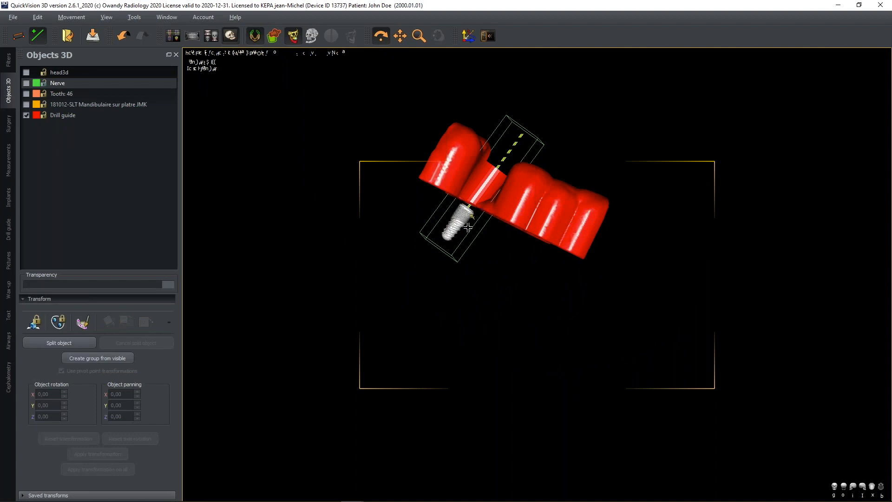
# Start a cut by planes on the drill guide, outline the lower edge over the teeth in front of the implant site, and cut inside
pyautogui.moveTo(523, 208); pyautogui.dragTo(499, 199)
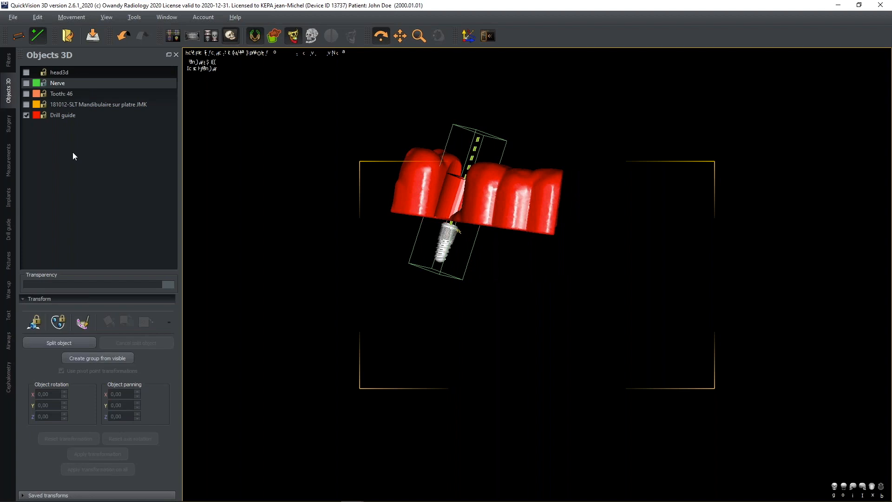
pyautogui.click(11, 124)
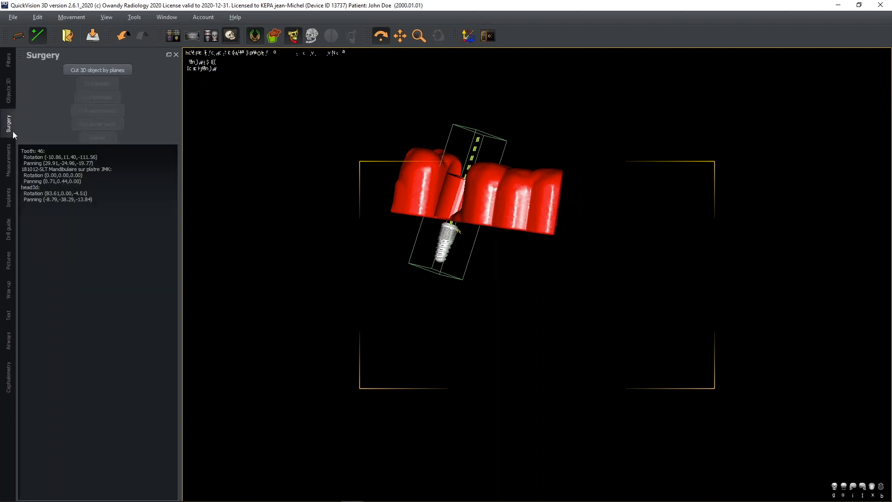
pyautogui.click(103, 66)
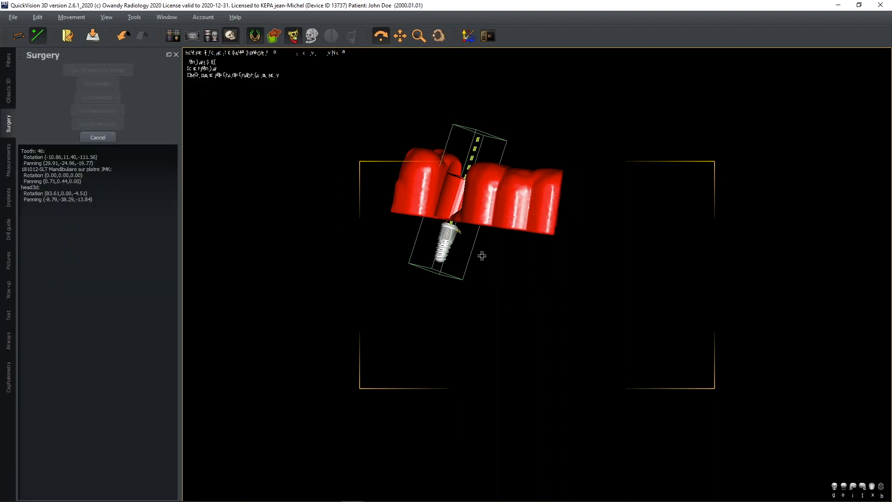
pyautogui.moveTo(471, 263); pyautogui.dragTo(470, 197, button='right')
pyautogui.moveTo(533, 292); pyautogui.dragTo(566, 327, button='middle')
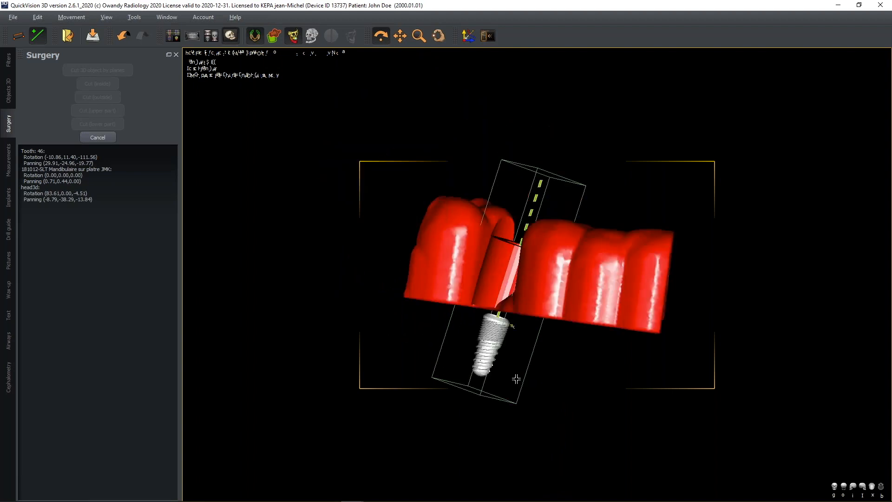
pyautogui.click(466, 373)
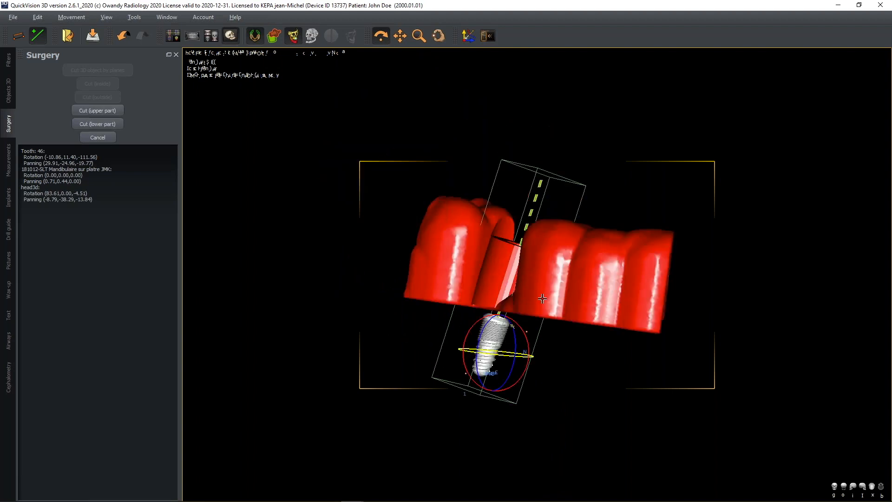
pyautogui.click(558, 275)
pyautogui.click(638, 280)
pyautogui.click(713, 271)
pyautogui.click(690, 408)
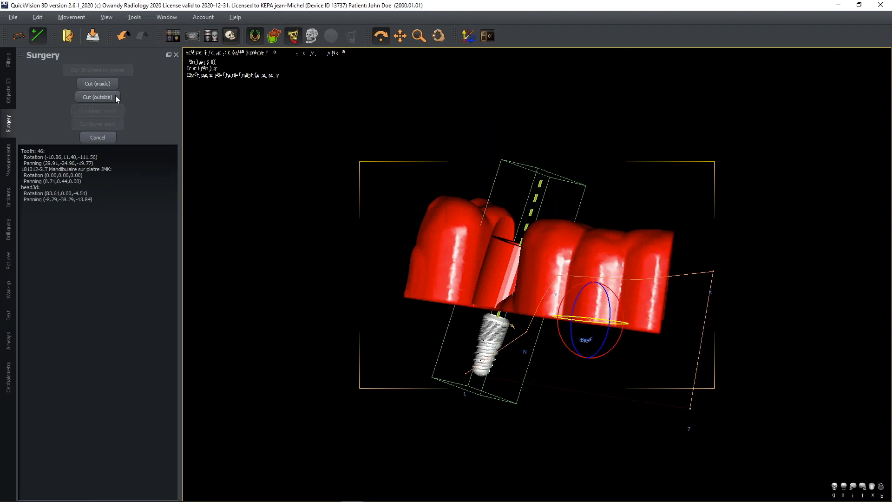
pyautogui.click(104, 82)
# Outline a notch in the upper surface of the guide's front section and cut away the part inside
pyautogui.moveTo(582, 281)
pyautogui.mouseDown()
pyautogui.moveTo(591, 270)
pyautogui.moveTo(584, 277)
pyautogui.mouseUp()
pyautogui.click(610, 190)
pyautogui.click(603, 239)
pyautogui.click(659, 249)
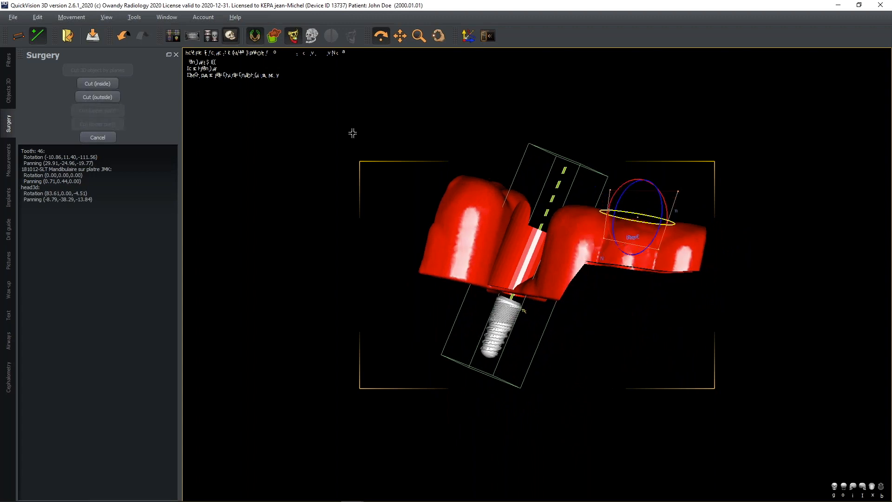
pyautogui.click(96, 83)
# Outline the outer lower portion of the guide over the tooth behind the implant site and cut away the inside
pyautogui.moveTo(543, 261); pyautogui.dragTo(553, 235)
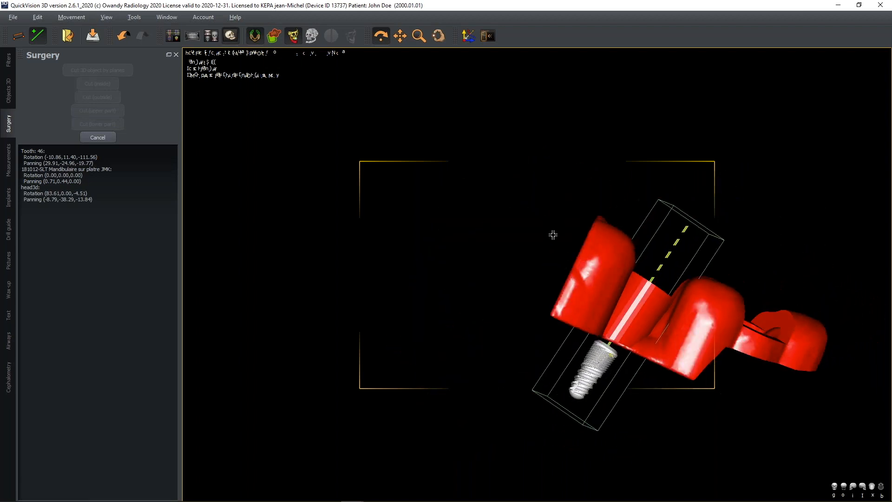
pyautogui.click(541, 229)
pyautogui.click(605, 253)
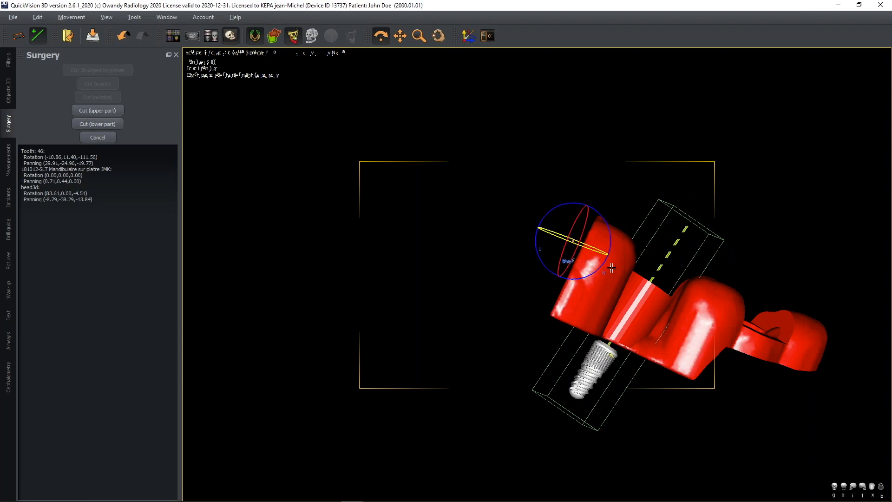
pyautogui.click(612, 268)
pyautogui.click(573, 350)
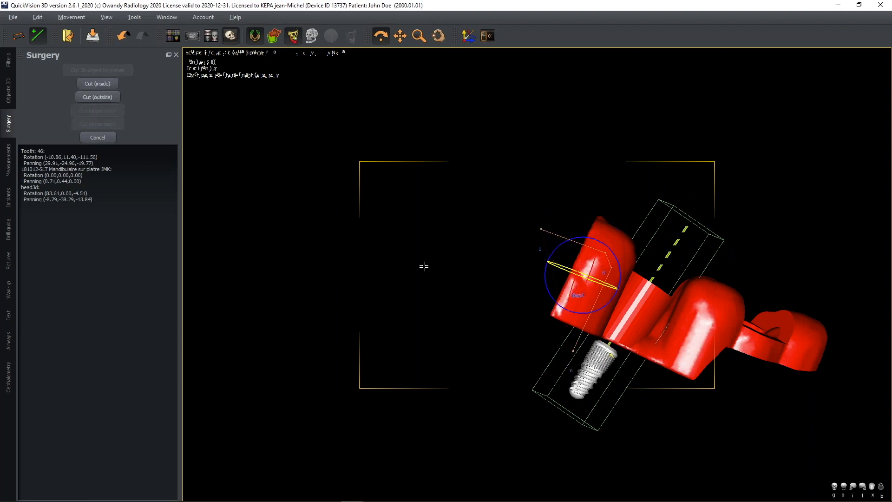
pyautogui.click(459, 301)
pyautogui.click(97, 83)
# Show the bone volume with the trimmed drill guide and view how the guide sits on the mandible
pyautogui.moveTo(687, 331); pyautogui.dragTo(485, 241)
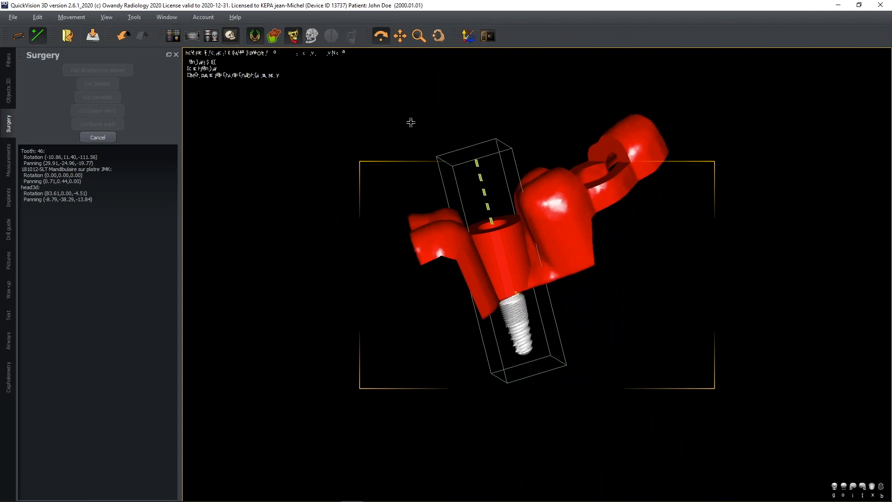
pyautogui.click(310, 36)
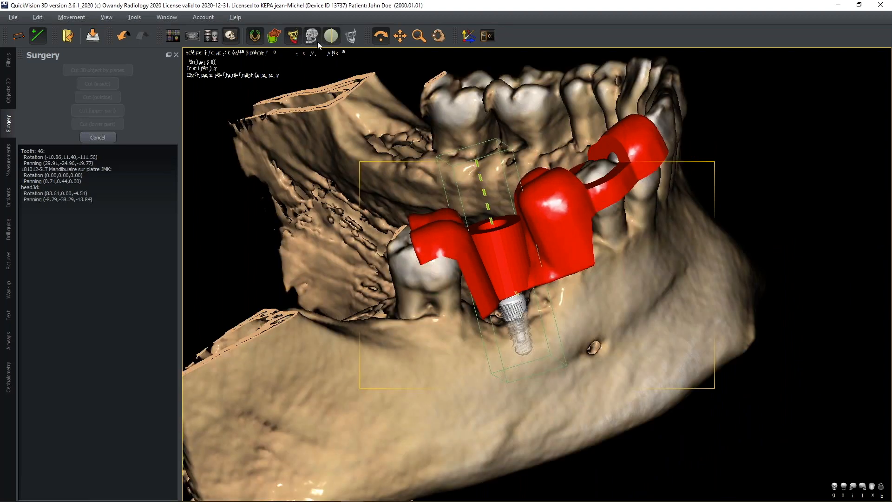
pyautogui.scroll(-5, 527, 279)
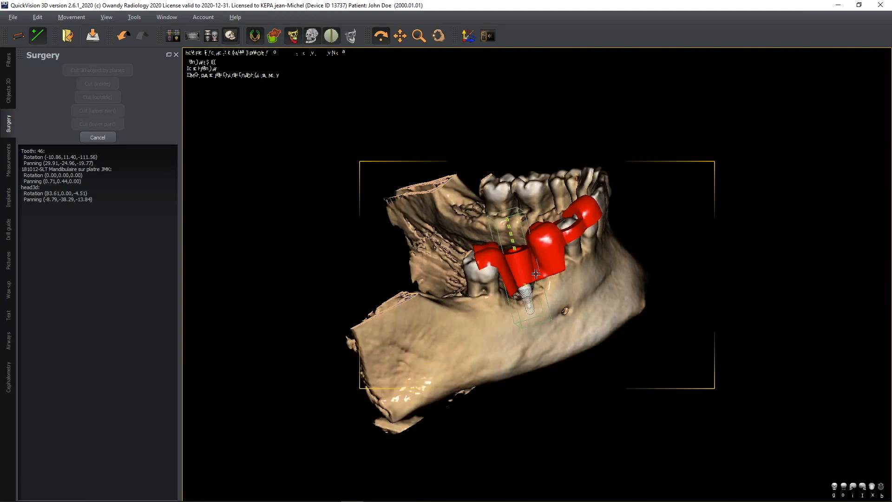
pyautogui.moveTo(526, 268); pyautogui.dragTo(515, 296)
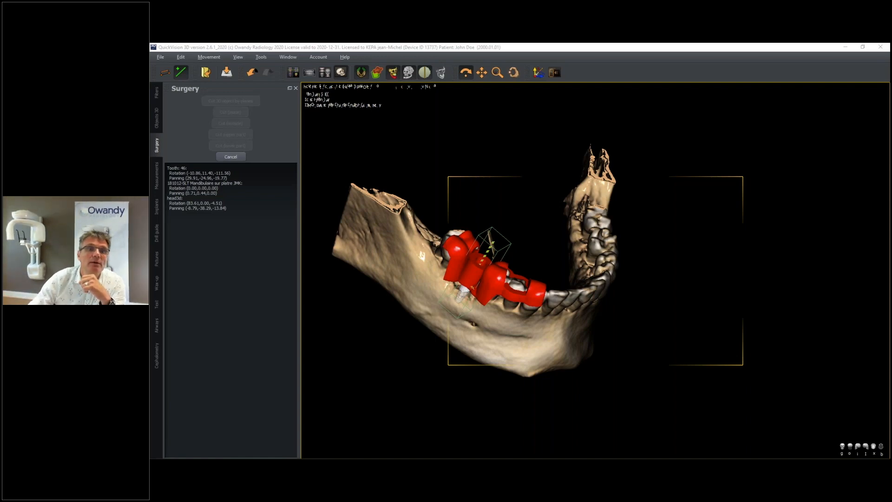
# Check the drill guide in the multi-view 3D and MPR slice layouts, and return to the single 3D view
pyautogui.click(325, 72)
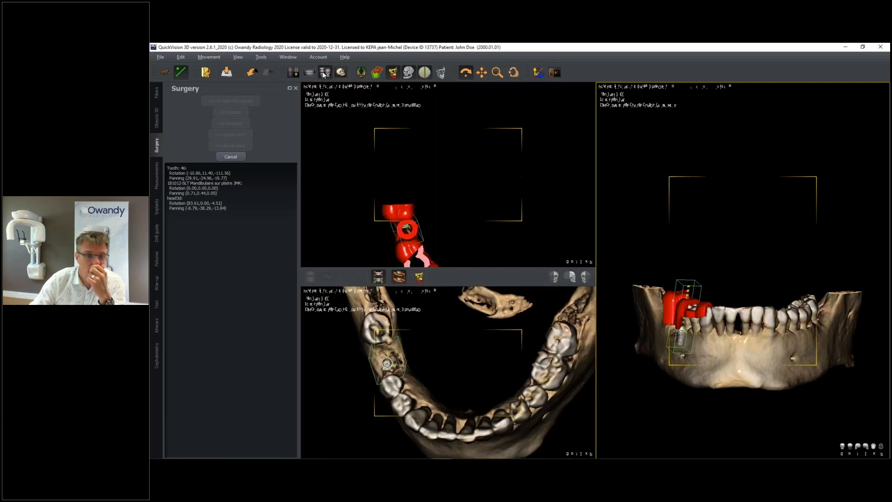
pyautogui.click(291, 73)
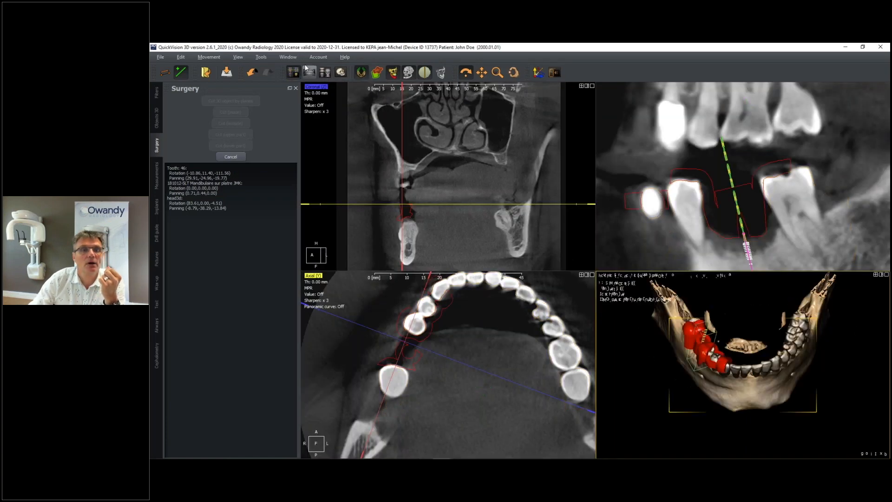
pyautogui.click(340, 72)
pyautogui.moveTo(540, 291); pyautogui.dragTo(613, 266)
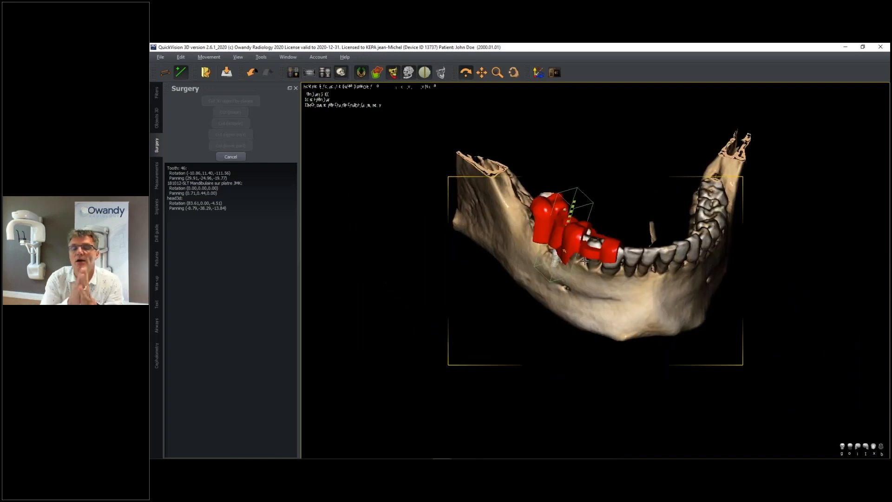
# Switch to the case containing the face scan and make the head3d object fully transparent to reveal the bone
pyautogui.click(846, 47)
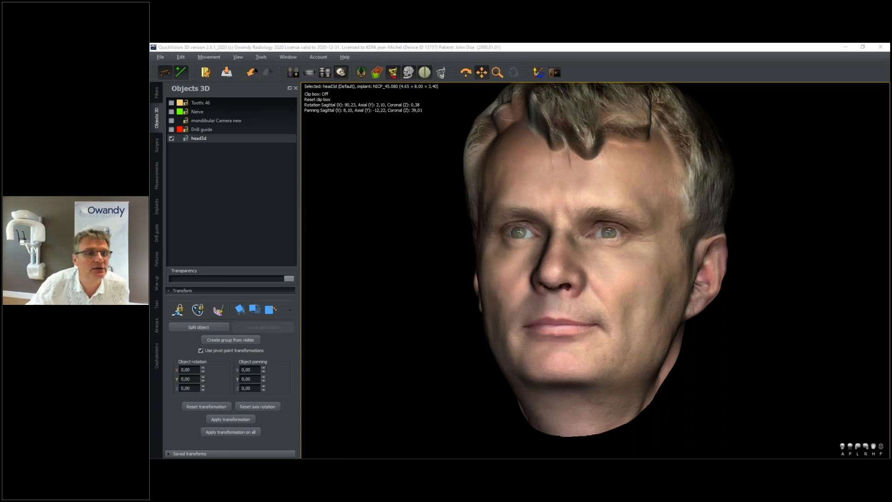
pyautogui.click(420, 141)
pyautogui.moveTo(563, 234); pyautogui.dragTo(576, 232)
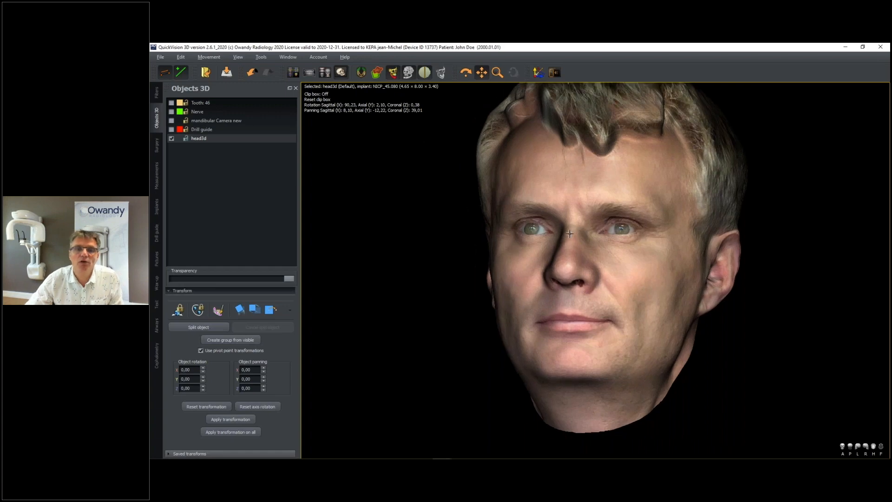
pyautogui.click(467, 72)
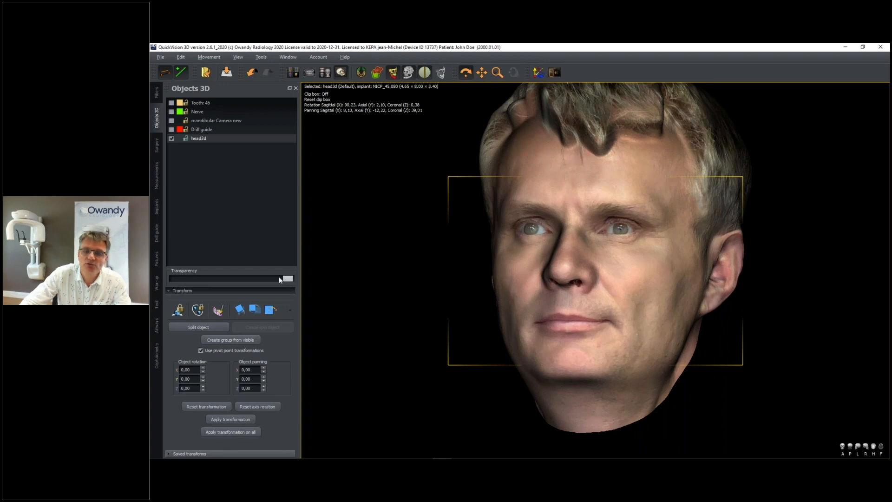
pyautogui.moveTo(280, 279); pyautogui.dragTo(175, 281)
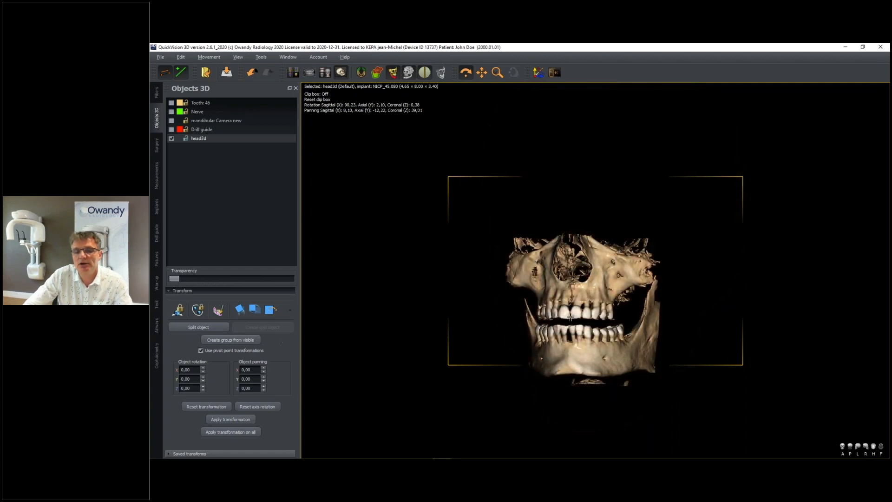
# Turn on the clip box, lower its upper face to just above the lower teeth to isolate the mandible, and turn the box off
pyautogui.moveTo(540, 330); pyautogui.dragTo(541, 281, button='middle')
pyautogui.moveTo(565, 281); pyautogui.dragTo(579, 279)
pyautogui.scroll(2, 571, 277)
pyautogui.scroll(1, 569, 276)
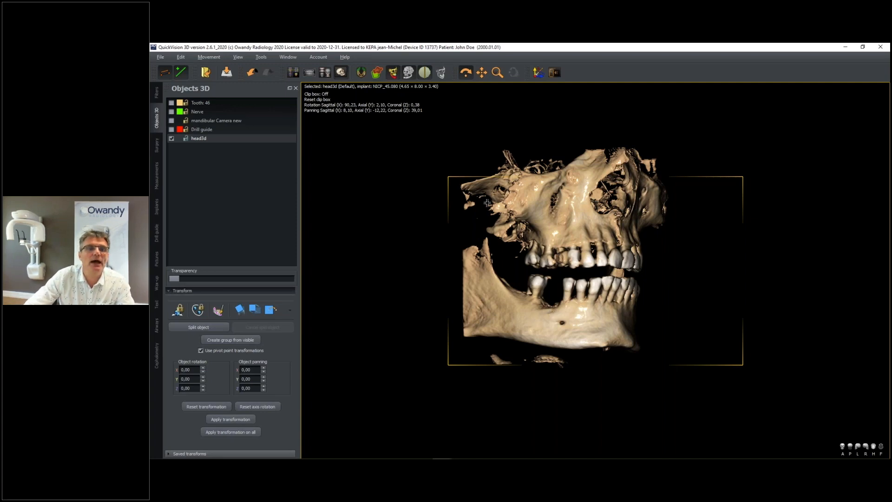
pyautogui.click(321, 96)
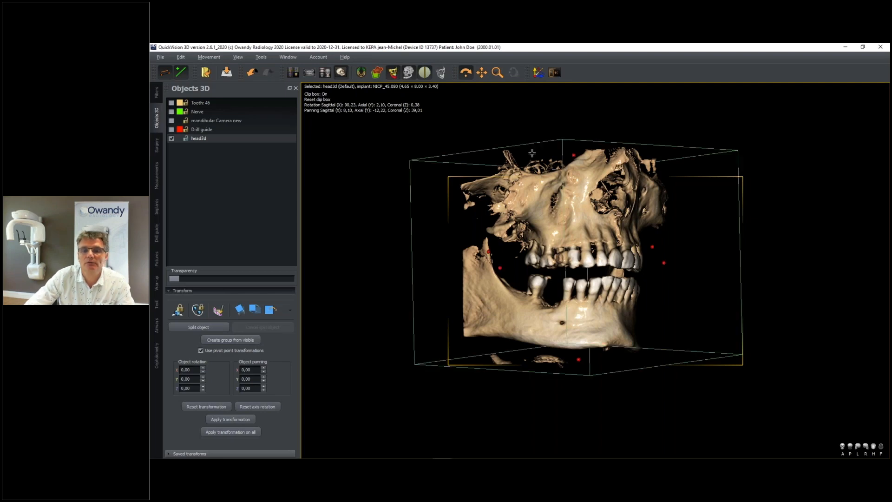
pyautogui.moveTo(573, 155); pyautogui.dragTo(581, 277)
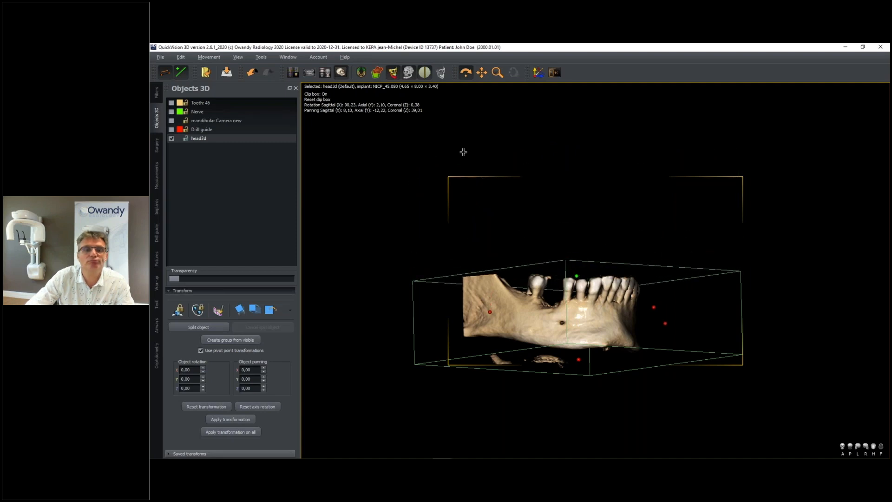
pyautogui.click(325, 98)
pyautogui.moveTo(576, 259); pyautogui.dragTo(564, 279)
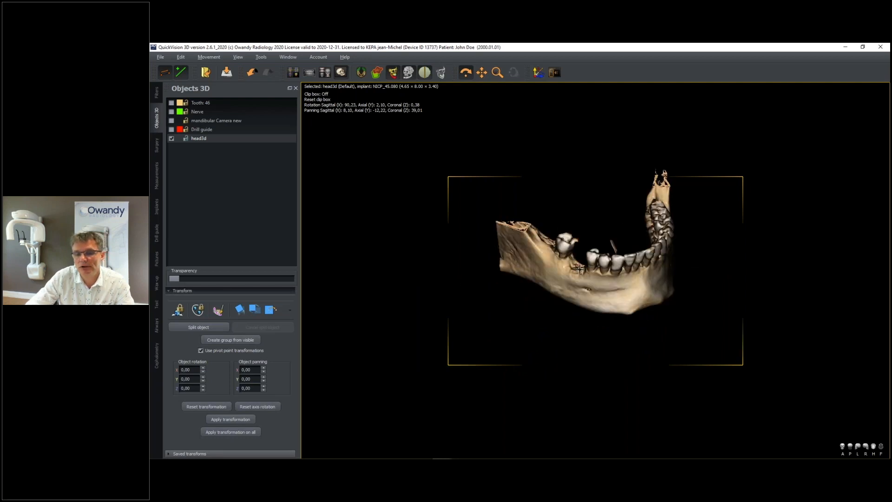
# Show the nerve and the tooth 46 implant NICP_45.080 in the mandible, and view their relative position
pyautogui.click(171, 111)
pyautogui.moveTo(595, 279); pyautogui.dragTo(594, 272)
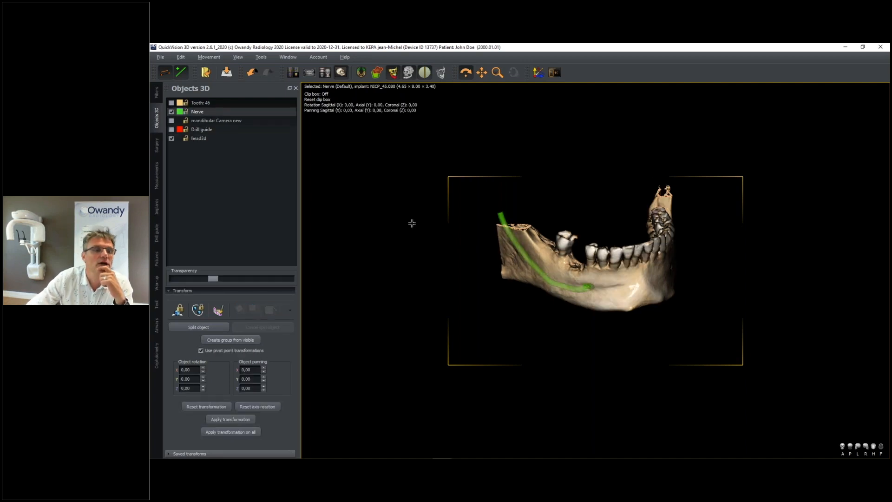
pyautogui.click(157, 146)
pyautogui.click(157, 176)
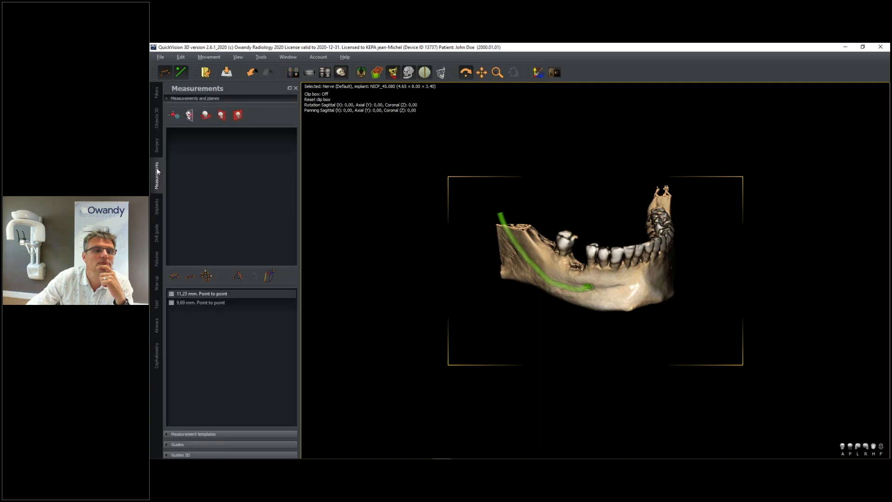
pyautogui.click(157, 206)
pyautogui.click(171, 134)
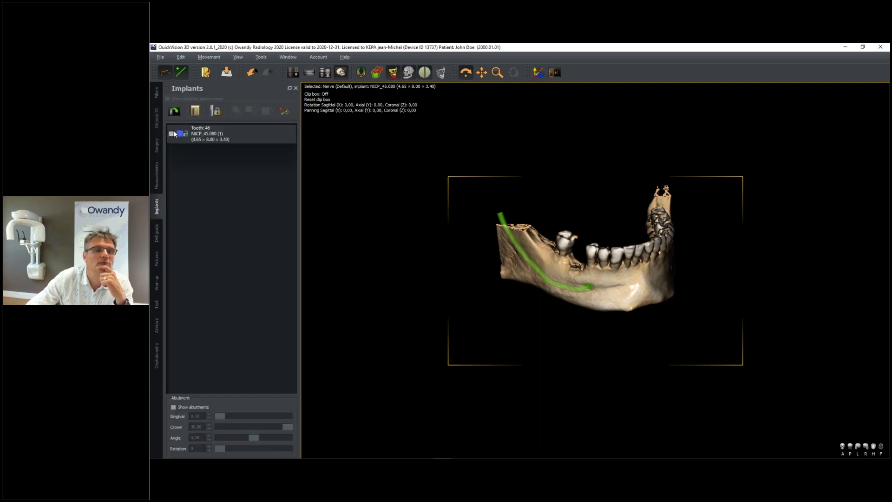
pyautogui.moveTo(589, 267); pyautogui.dragTo(609, 268)
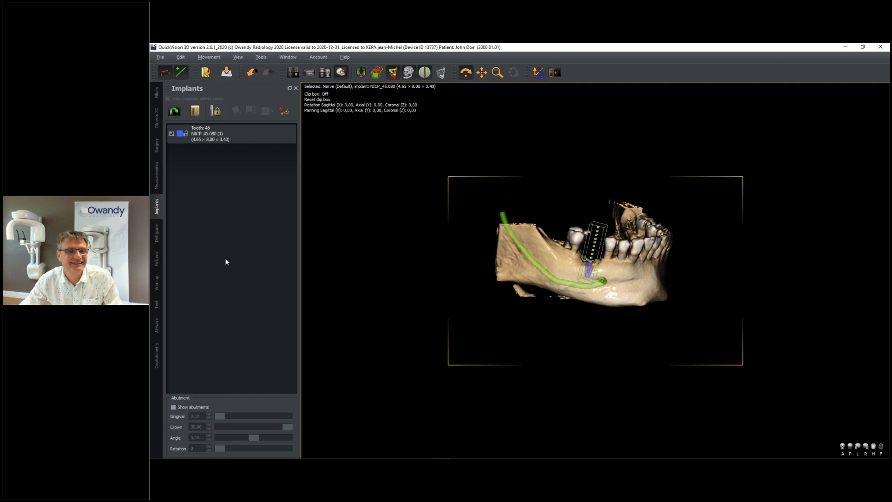
pyautogui.moveTo(578, 257); pyautogui.dragTo(563, 290)
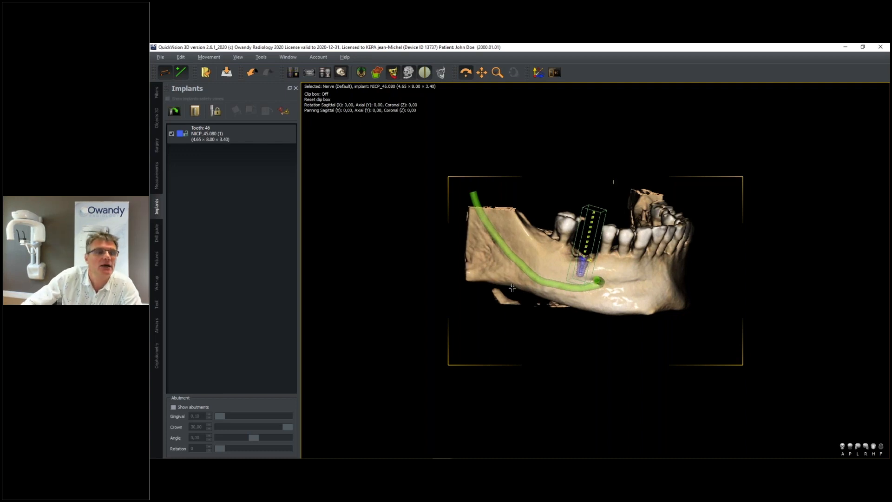
# Show the Tooth: 46 crown and apply its saved Default transform to seat it above the implant
pyautogui.click(157, 117)
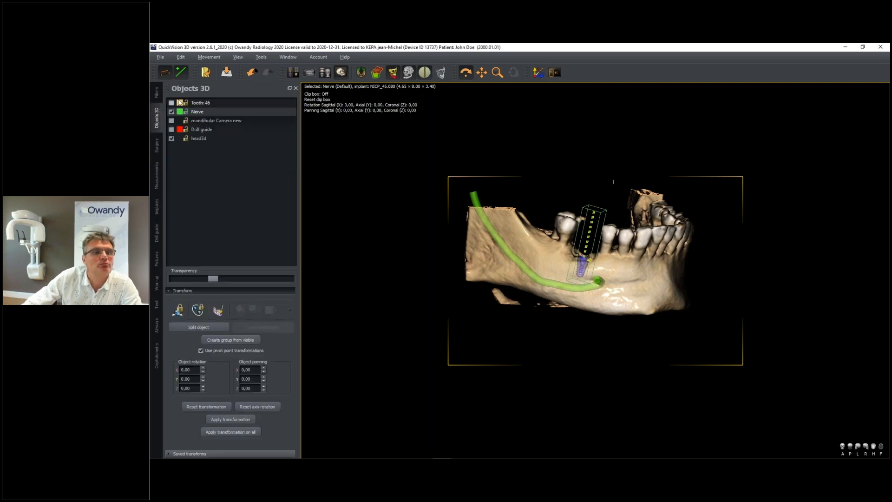
pyautogui.click(172, 103)
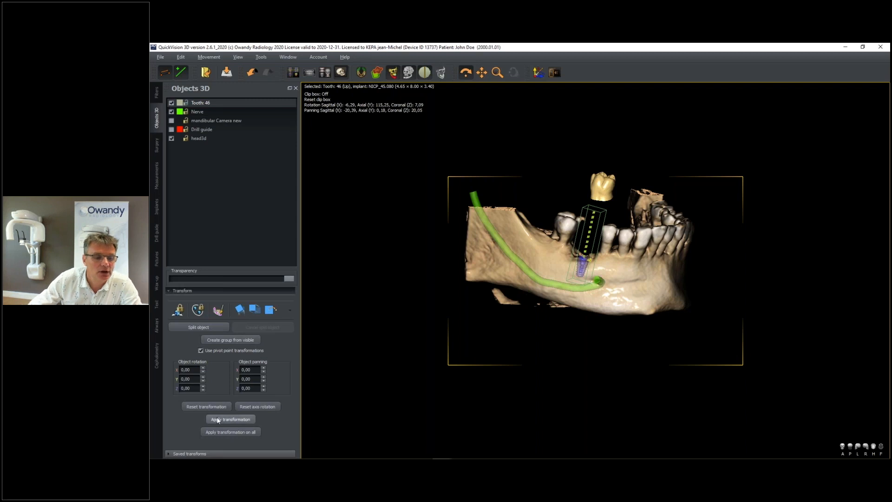
pyautogui.click(209, 453)
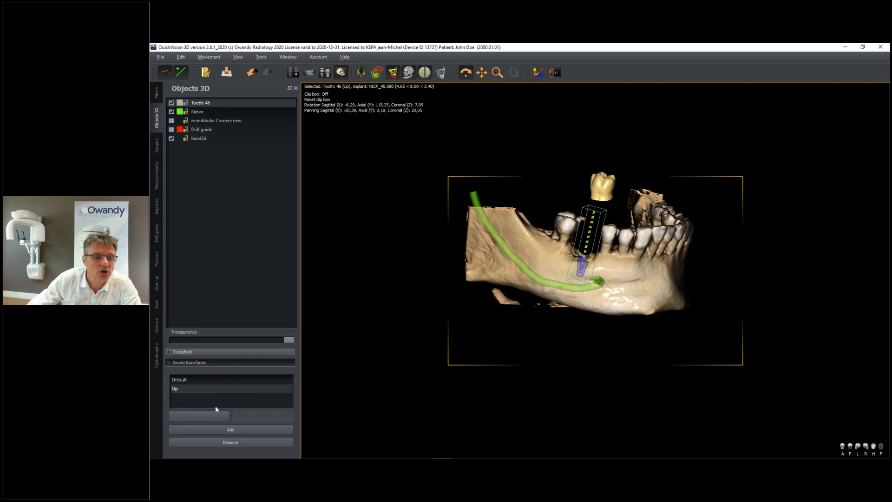
pyautogui.click(181, 379)
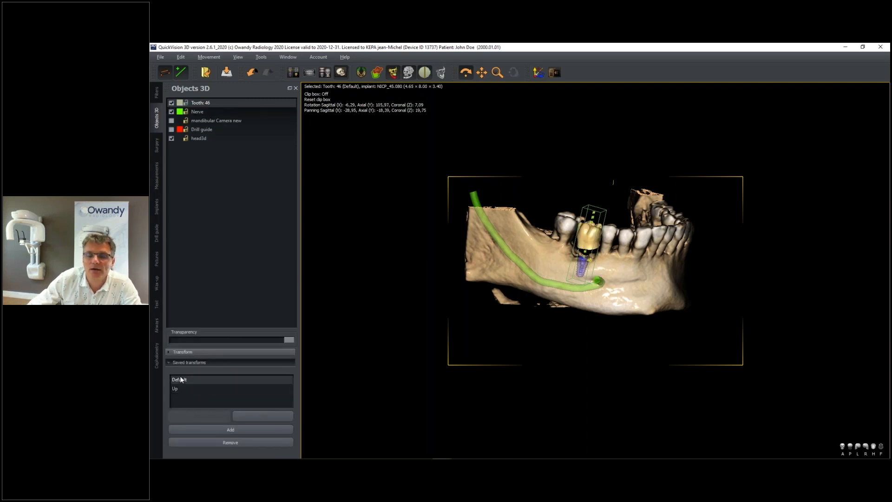
pyautogui.moveTo(648, 275)
pyautogui.mouseDown()
pyautogui.moveTo(660, 274)
pyautogui.moveTo(654, 299)
pyautogui.moveTo(662, 262)
pyautogui.moveTo(664, 276)
pyautogui.mouseUp()
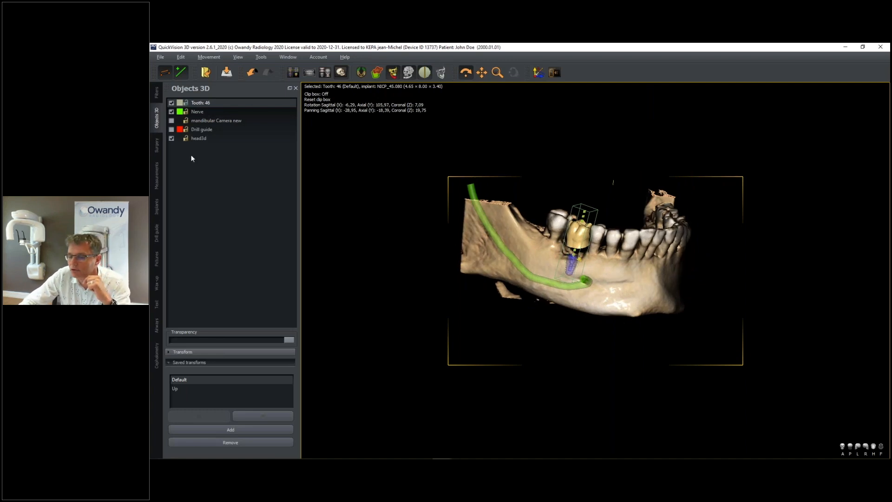
# Show the mandibular Camera new scan and apply its saved Default transform to seat it on the mandible
pyautogui.click(171, 120)
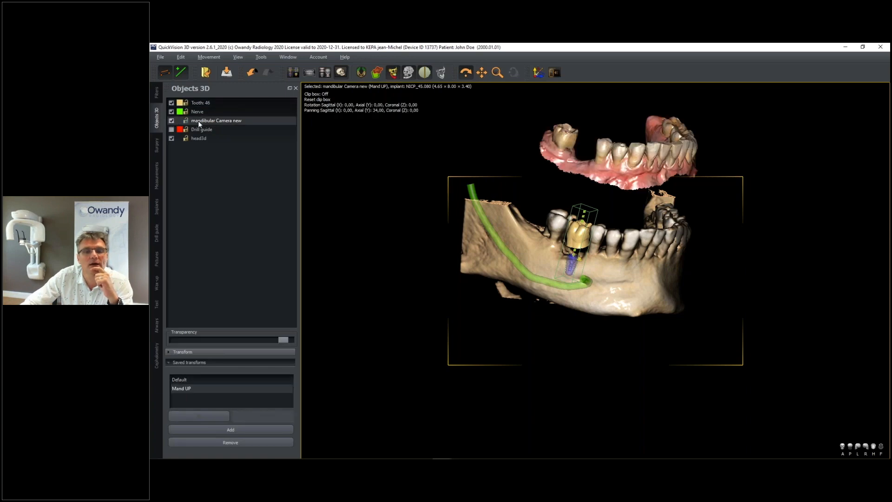
pyautogui.moveTo(592, 206); pyautogui.dragTo(628, 185)
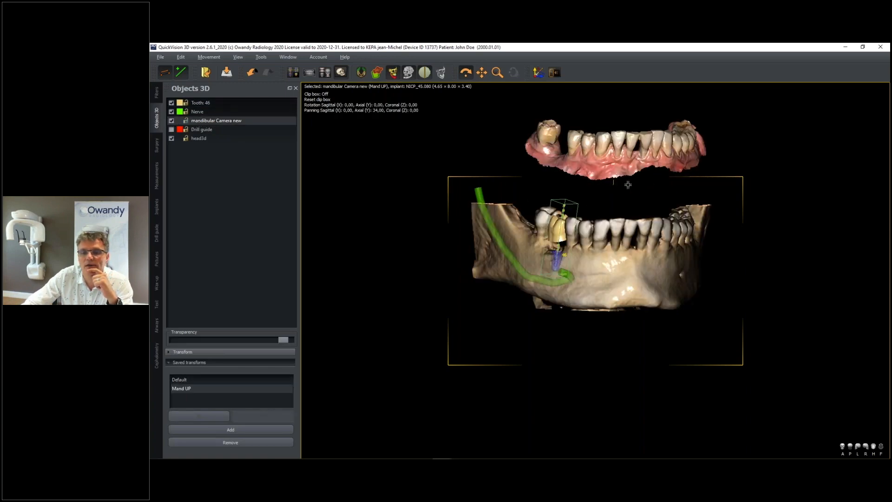
pyautogui.click(183, 380)
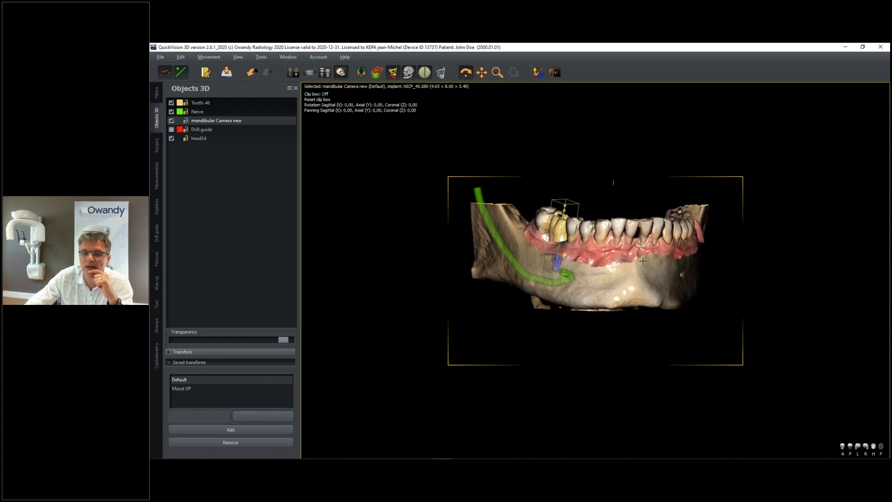
# Hide the Tooth: 46 crown and view the implant site with its axis between the scanned teeth and gum
pyautogui.click(170, 103)
pyautogui.click(198, 103)
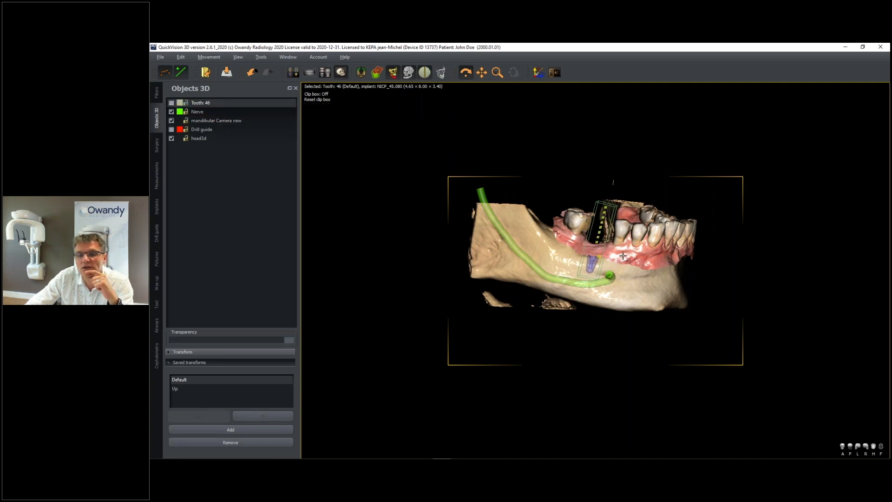
pyautogui.moveTo(623, 255); pyautogui.dragTo(592, 256)
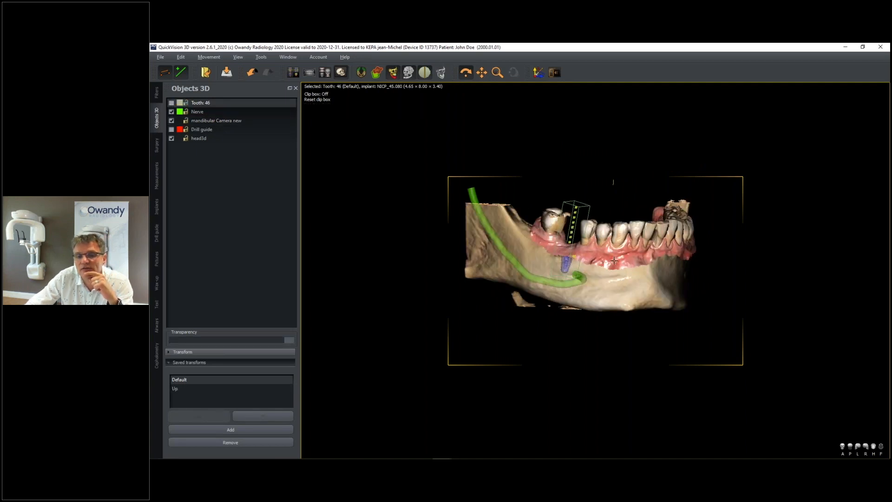
pyautogui.moveTo(604, 255); pyautogui.dragTo(605, 279)
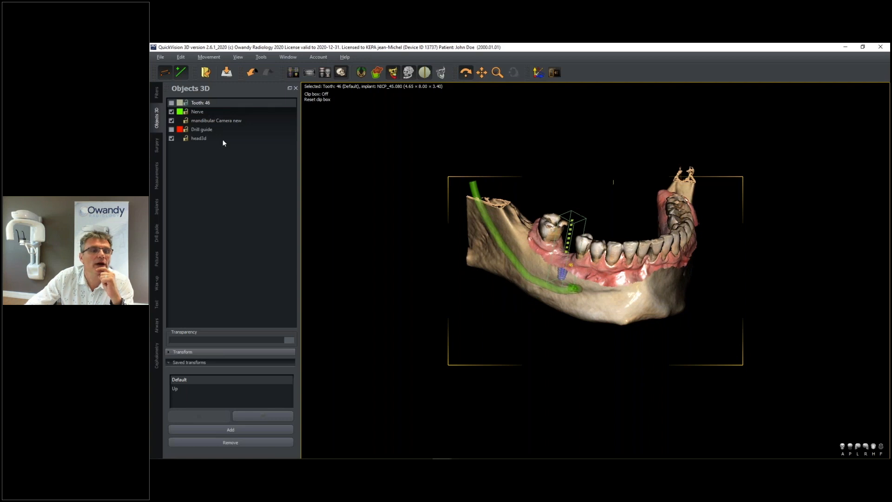
# Show the drill guide, apply its saved Default transform to seat it on the teeth, and view its fit around the implant axis
pyautogui.click(172, 129)
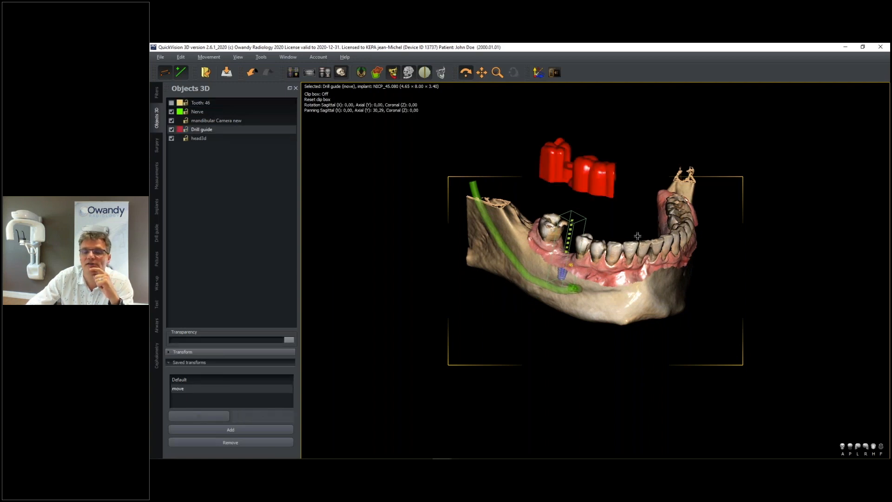
pyautogui.moveTo(627, 231); pyautogui.dragTo(548, 232)
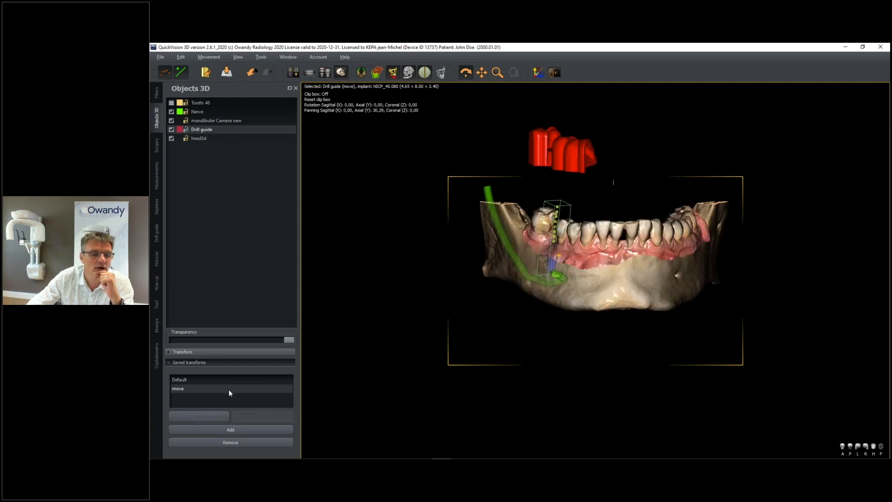
pyautogui.click(187, 379)
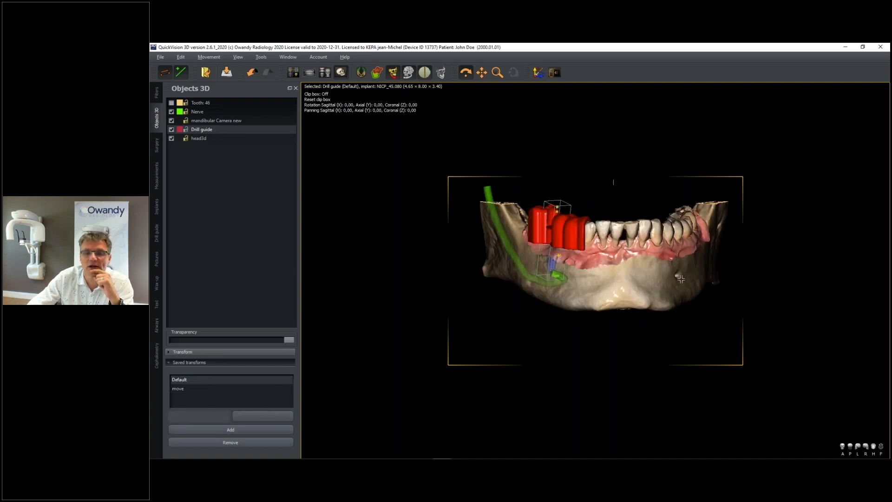
pyautogui.moveTo(663, 264); pyautogui.dragTo(663, 264)
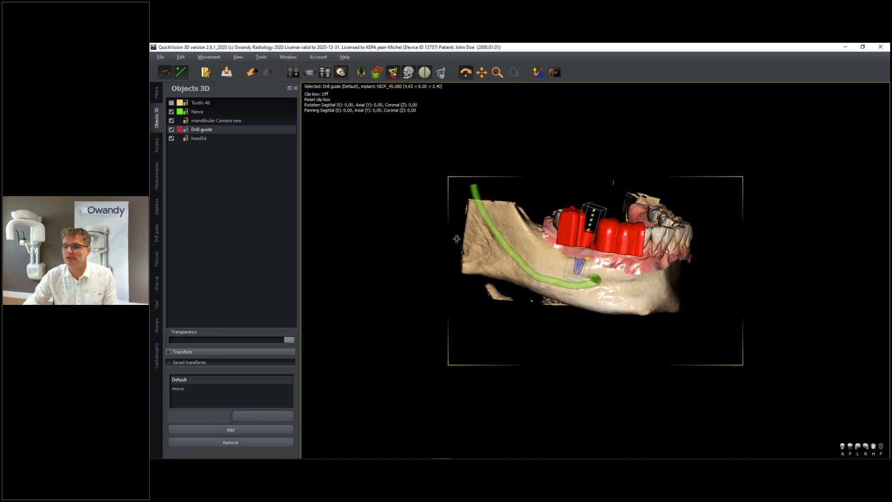
pyautogui.moveTo(616, 260); pyautogui.dragTo(609, 260)
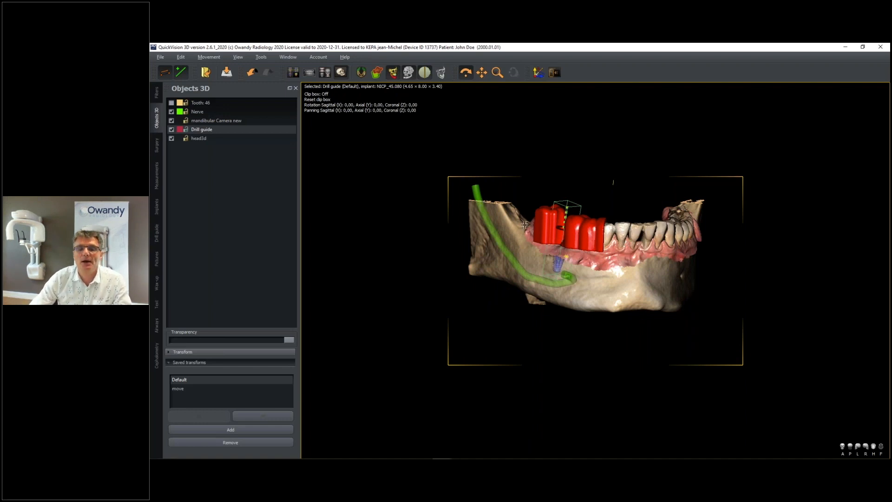
# Make the head3d face scan almost fully opaque so the face covers the mandible and the planned objects
pyautogui.click(195, 139)
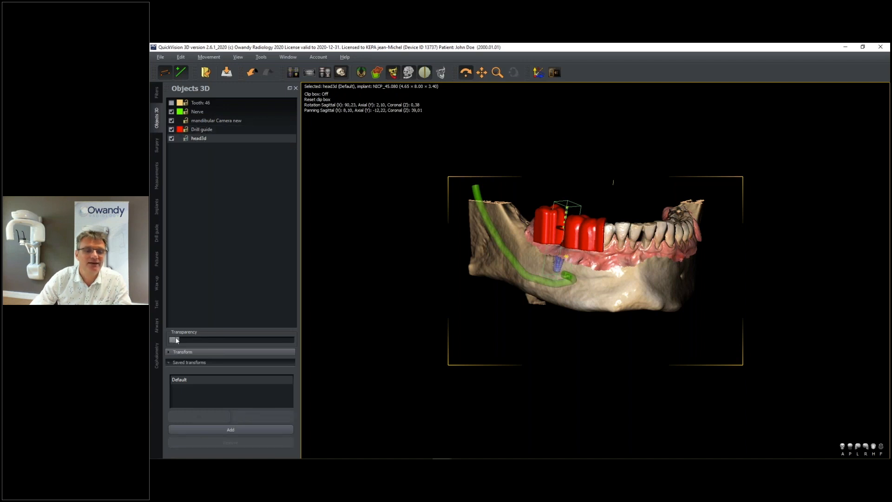
pyautogui.moveTo(196, 342); pyautogui.dragTo(262, 341)
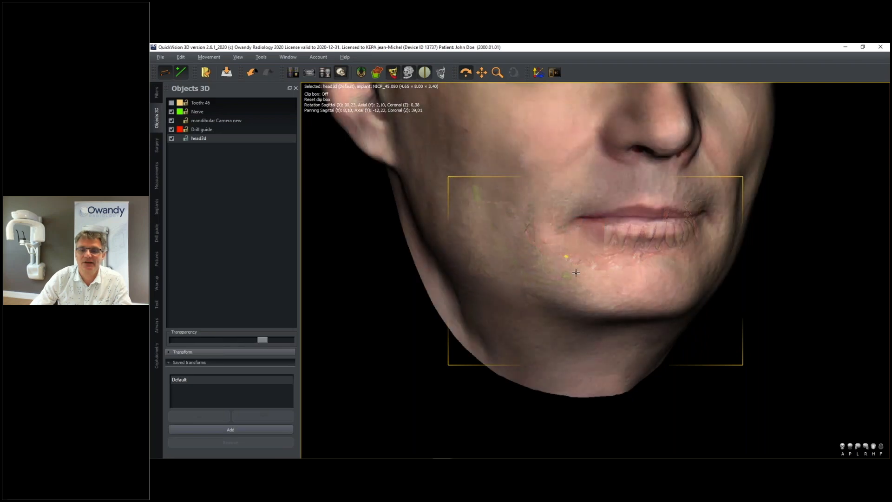
pyautogui.moveTo(576, 273); pyautogui.dragTo(585, 380, button='middle')
pyautogui.scroll(-3, 585, 287)
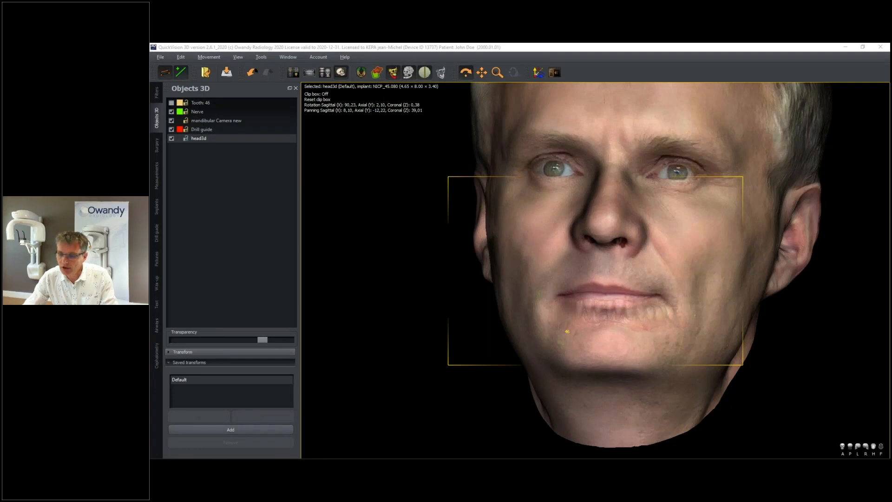
# Switch to the Training QV3D 2020 presentation in PowerPoint and go to the closing slide for comments or questions
pyautogui.press('super+Tab')
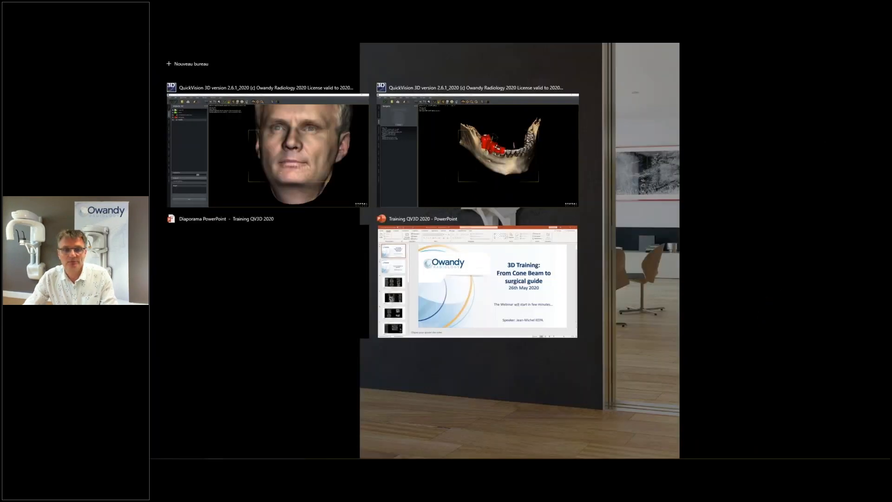
pyautogui.press('Return')
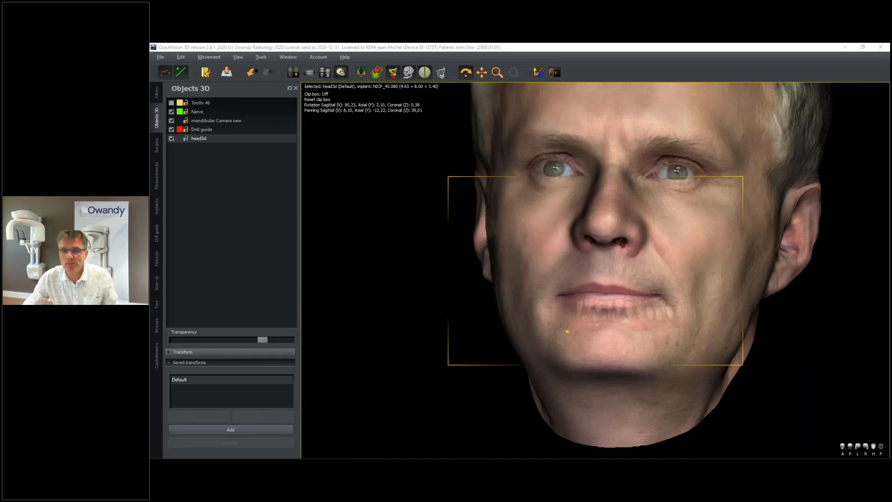
pyautogui.hotkey('alt', 'Tab')
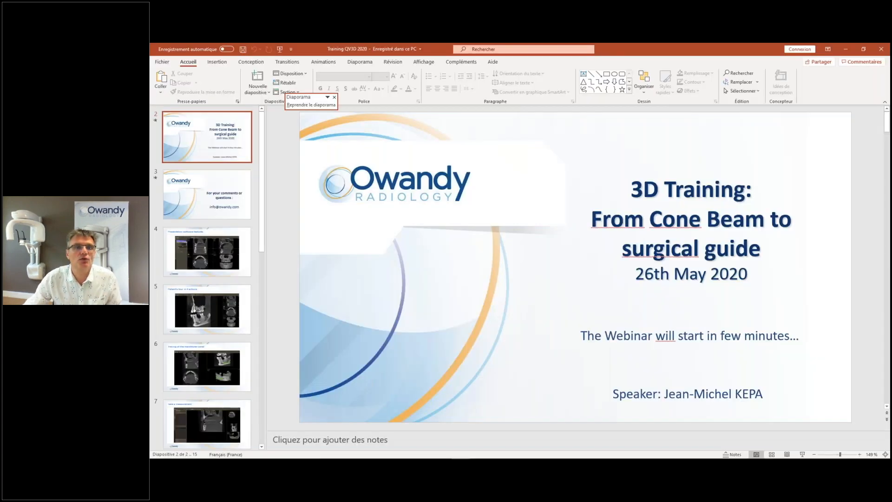
pyautogui.click(280, 49)
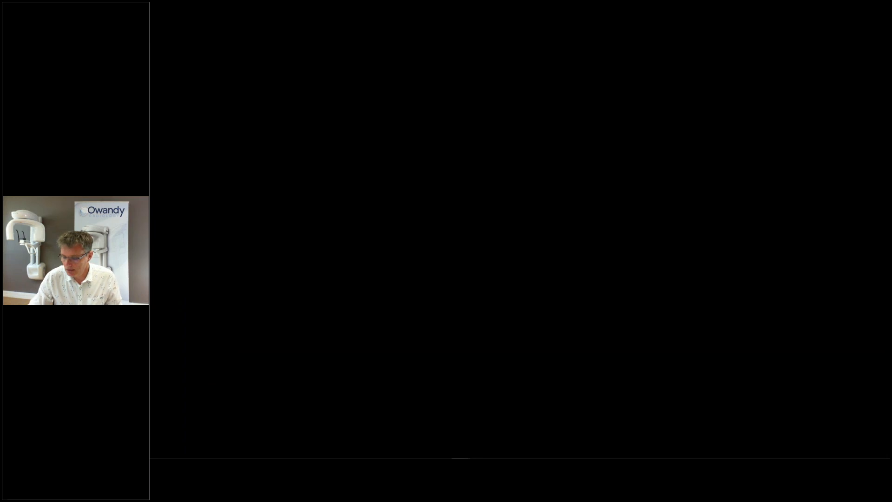
pyautogui.press('Escape')
pyautogui.press('End')
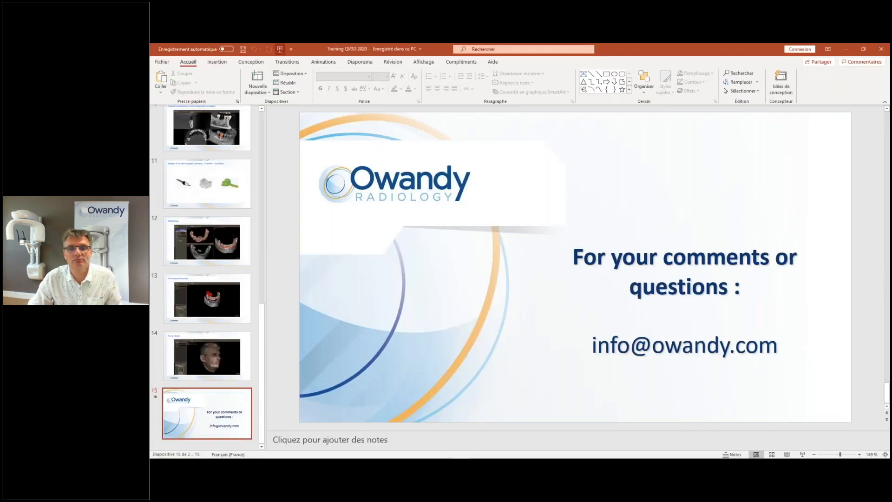